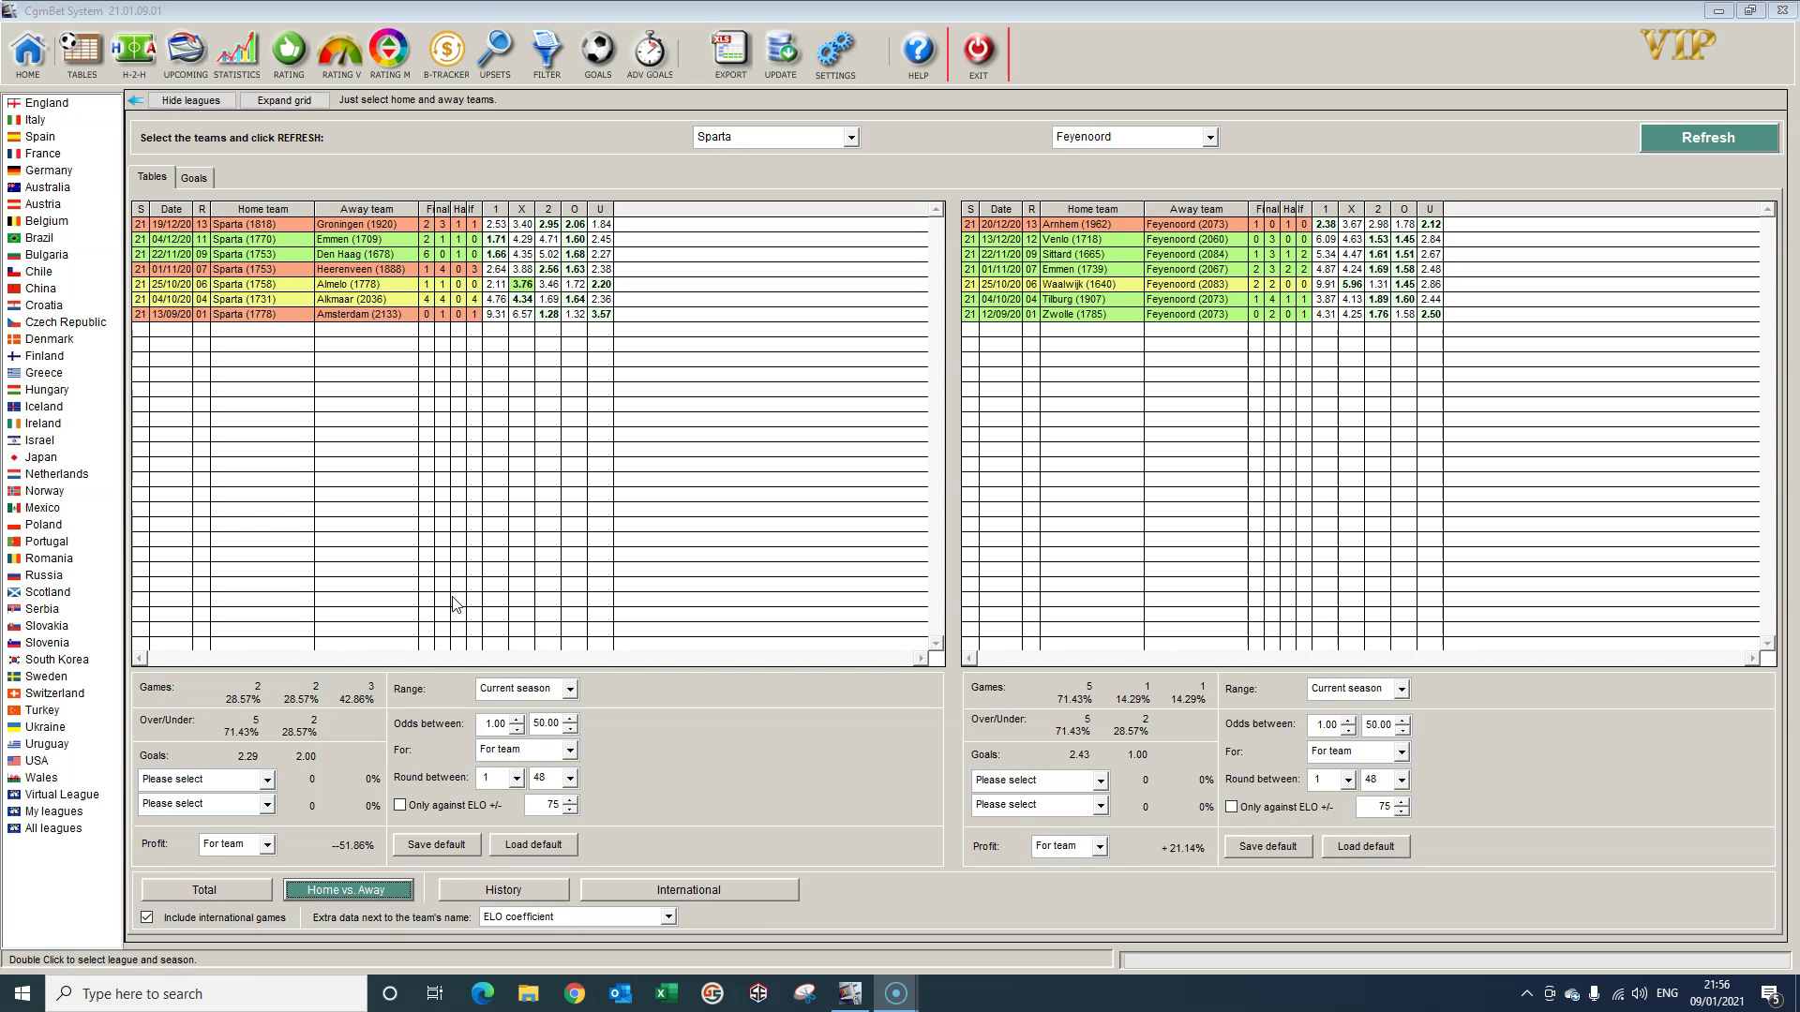
Step: Open the upcoming games and exclude the home teams' values from the calculation
click(186, 52)
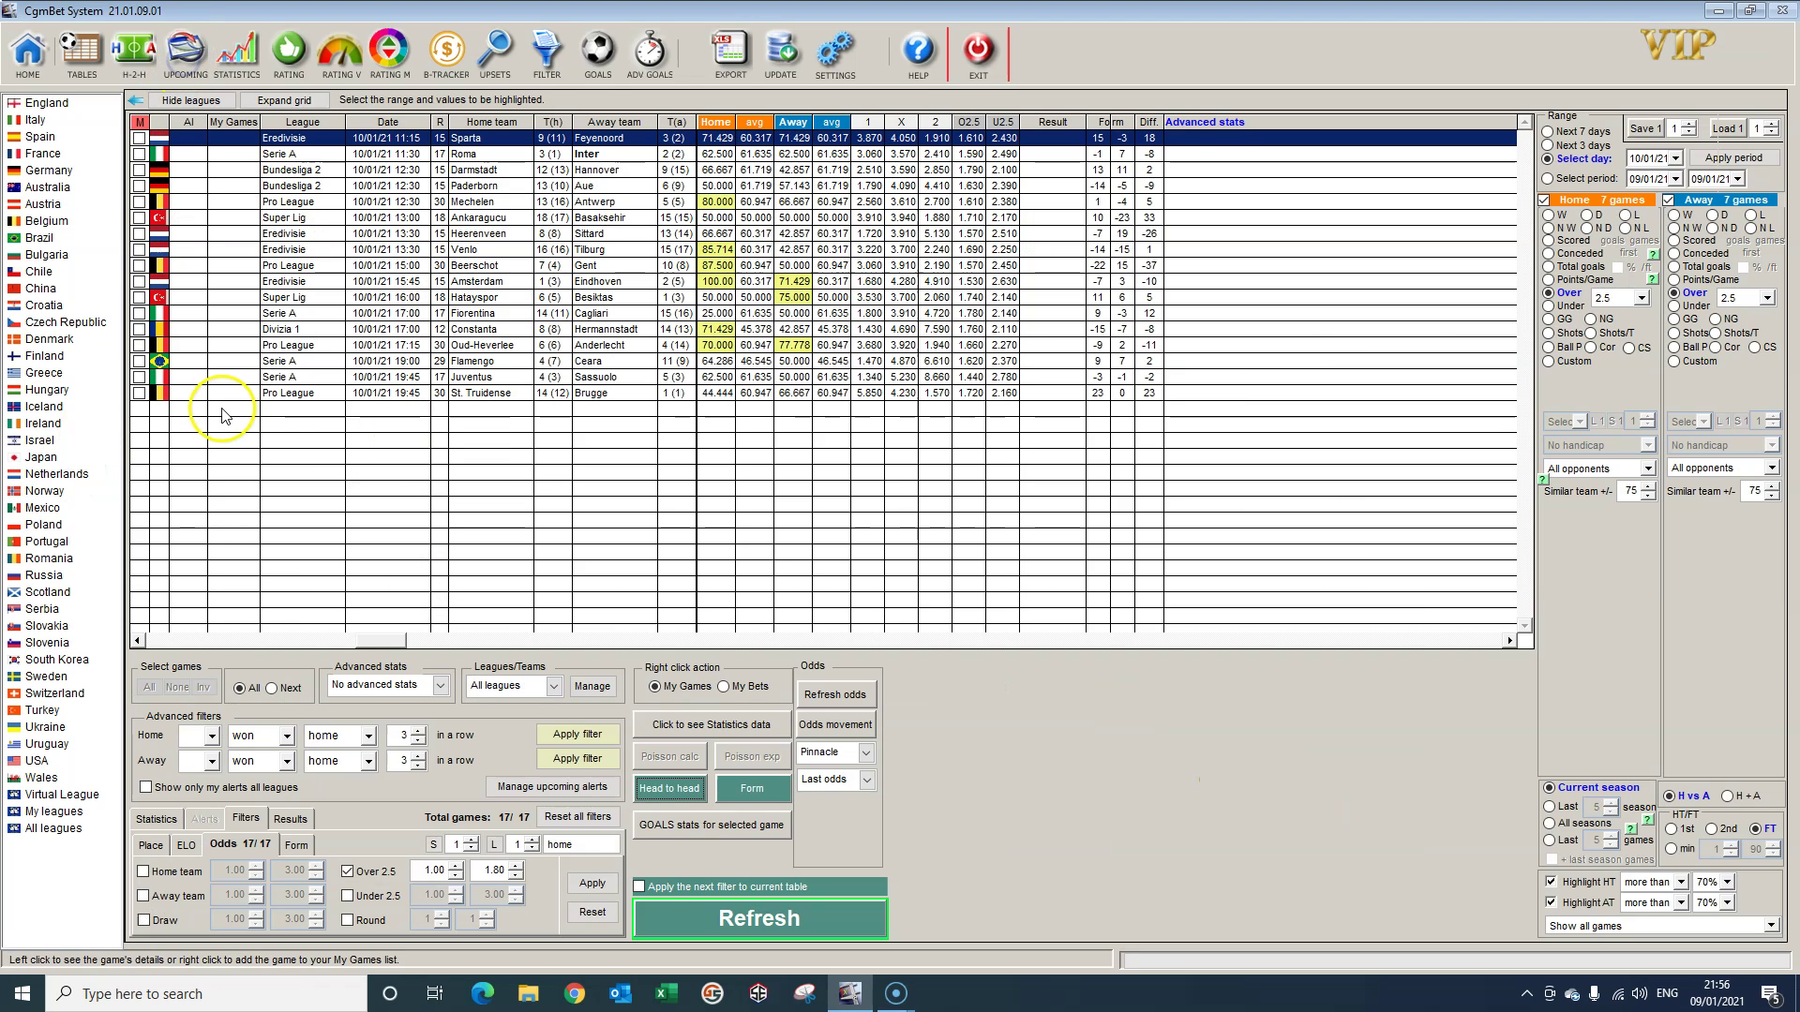
click(1547, 202)
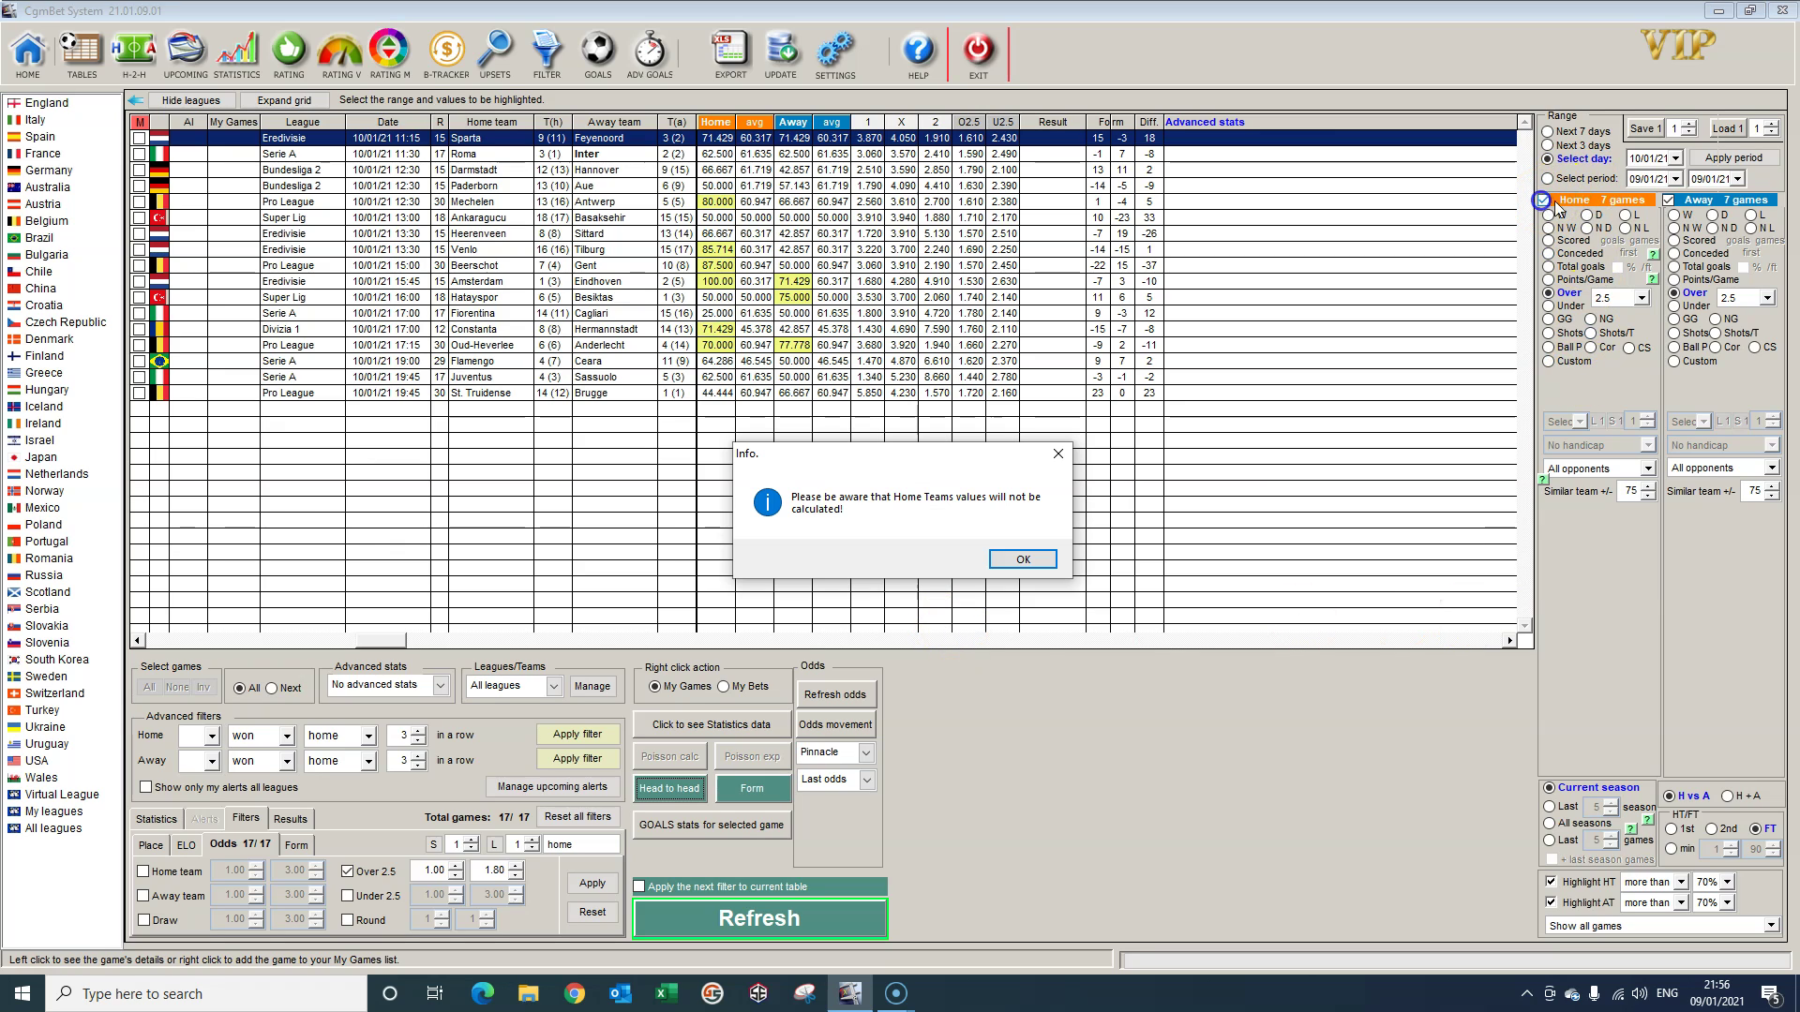
click(1047, 560)
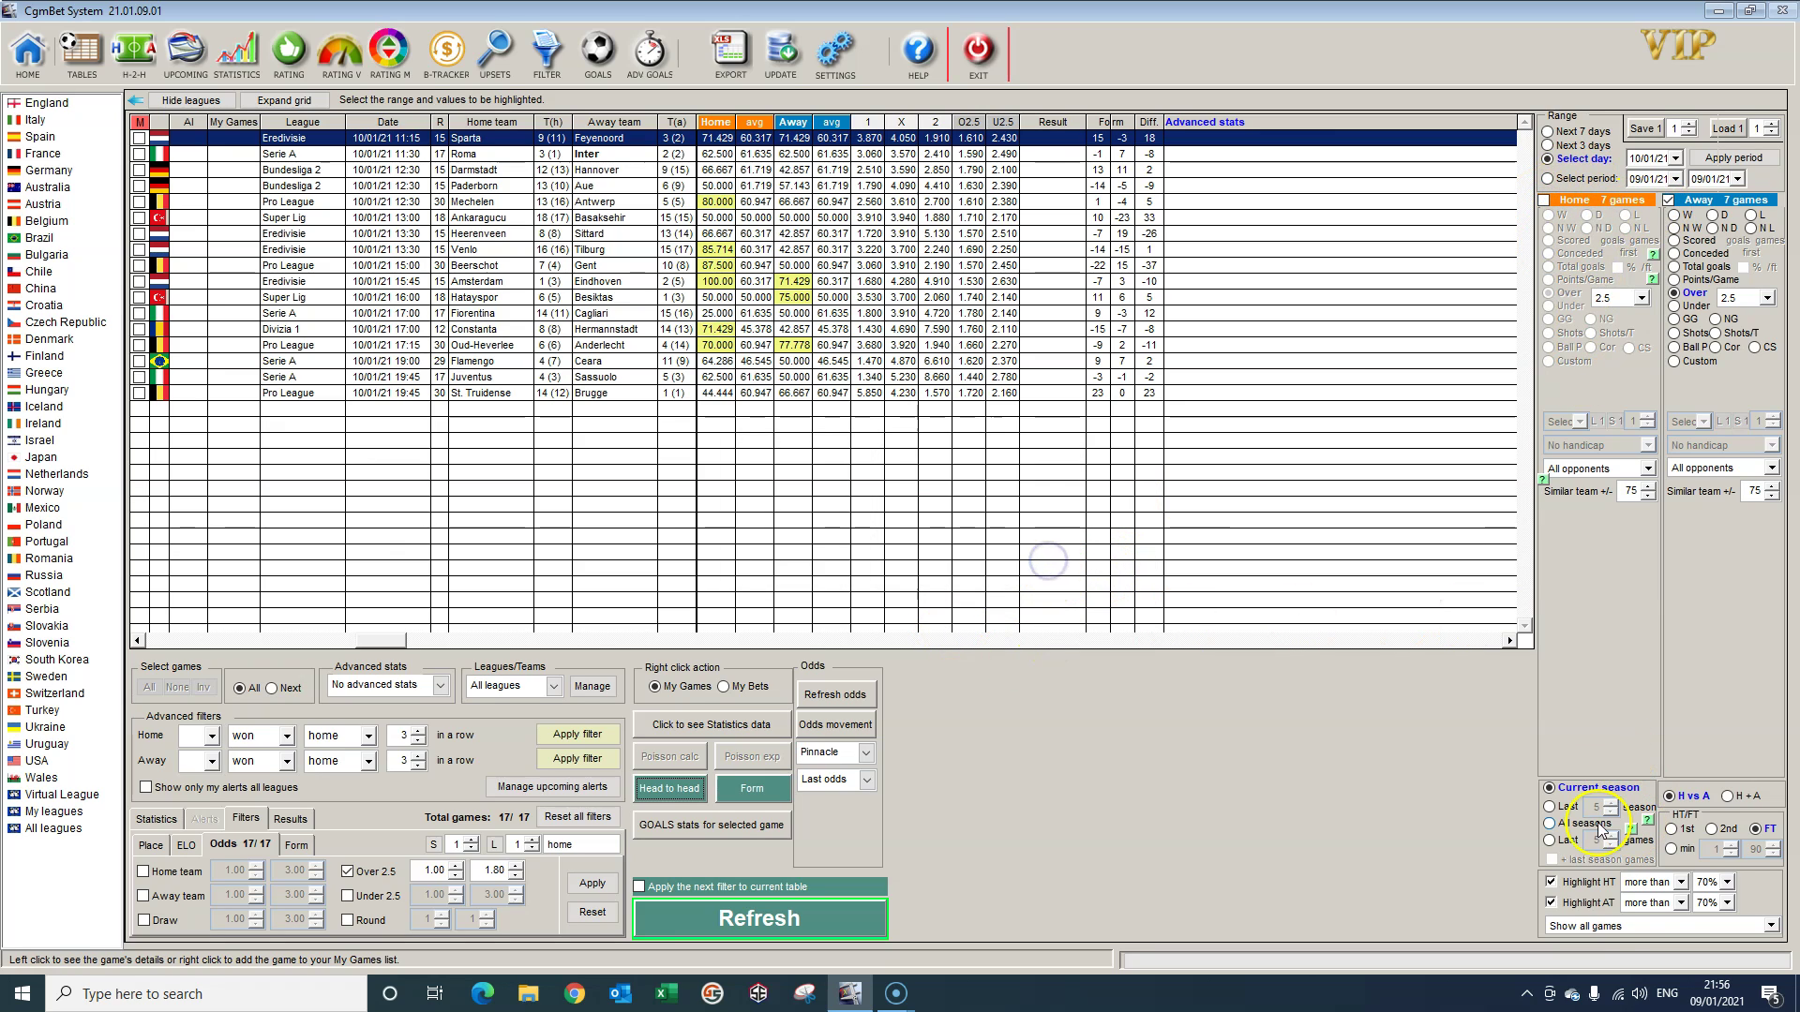
Step: Lower the system speaker volume to about 28
click(1639, 993)
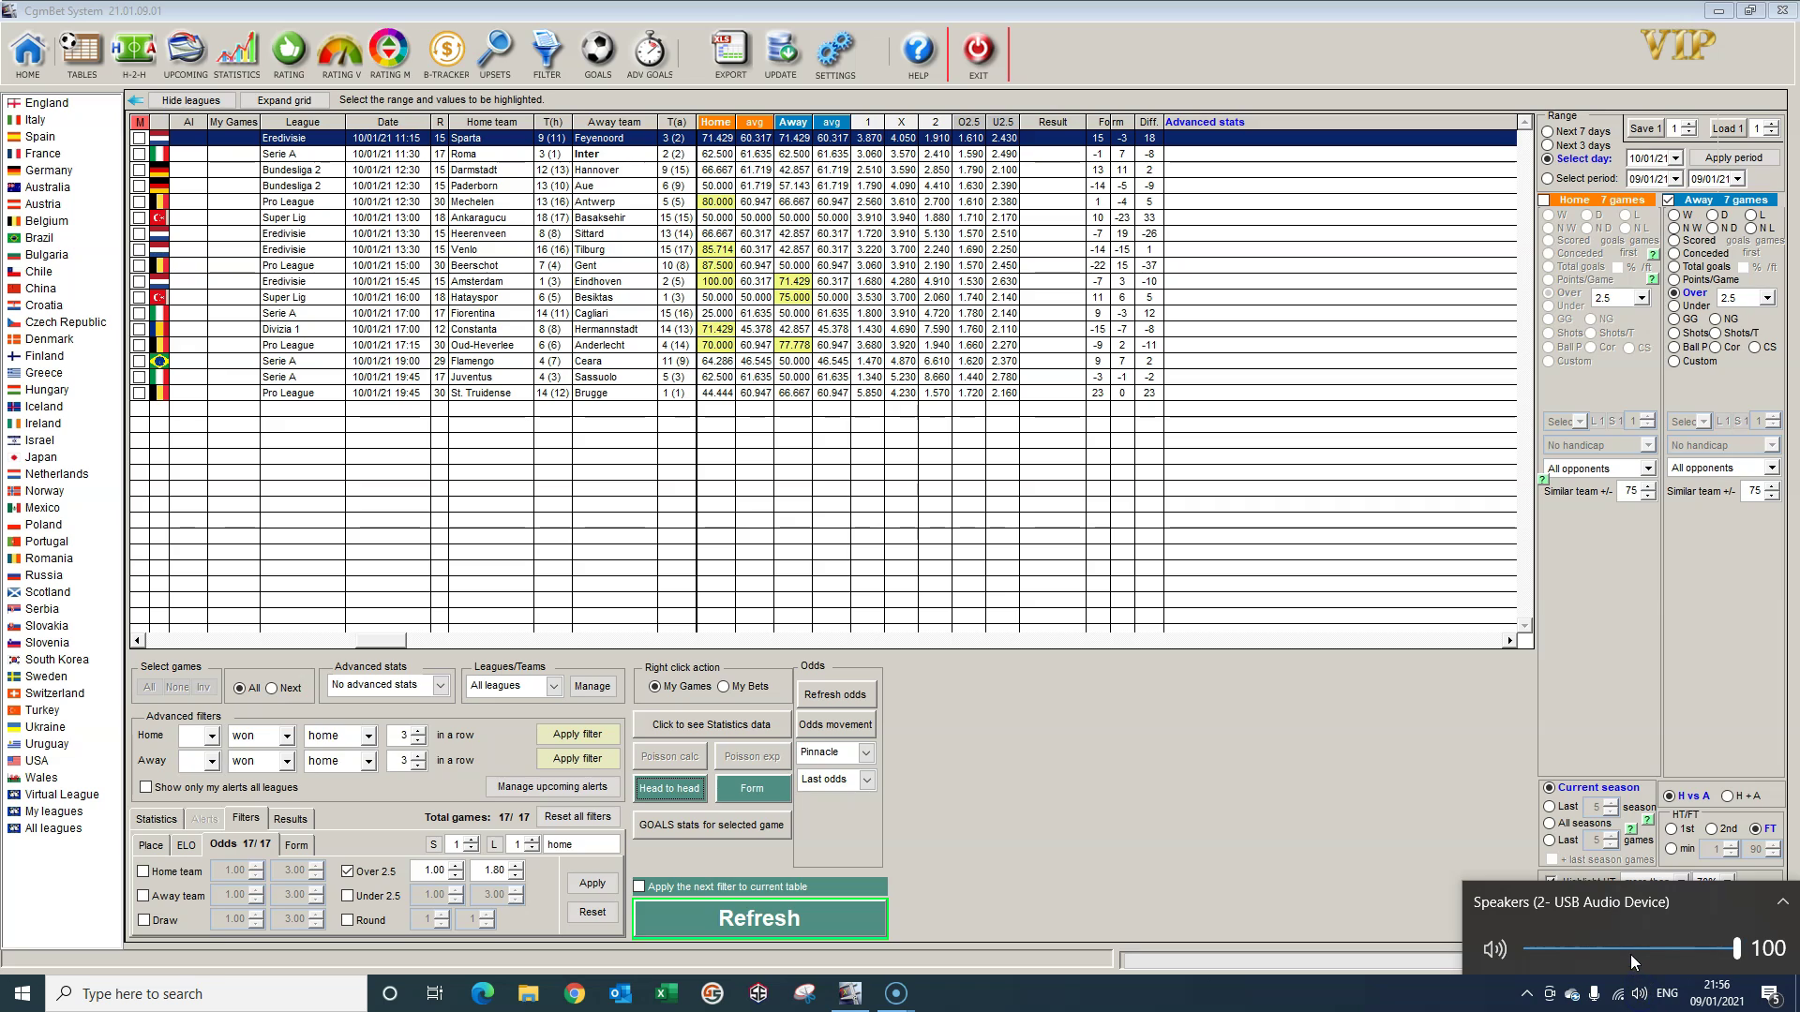
drag(1633, 956, 1625, 956)
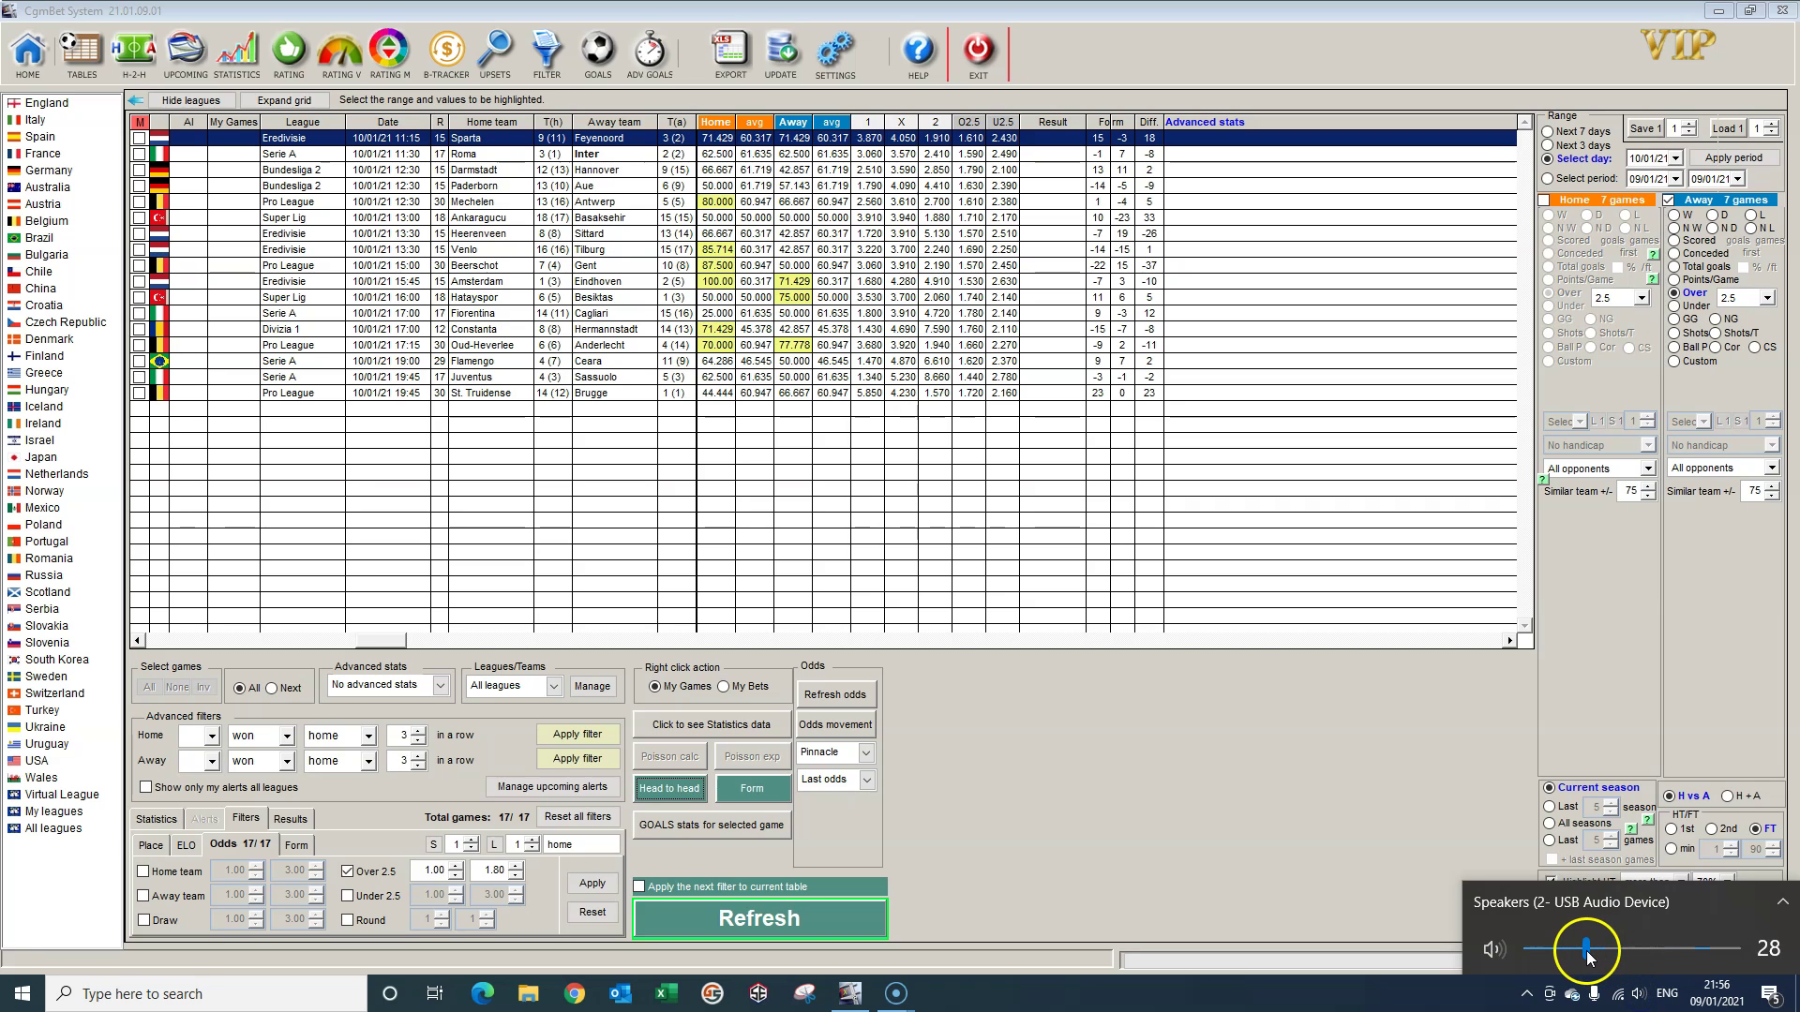
click(1448, 791)
Step: Exclude the away teams' values from the upcoming games calculation
click(1670, 201)
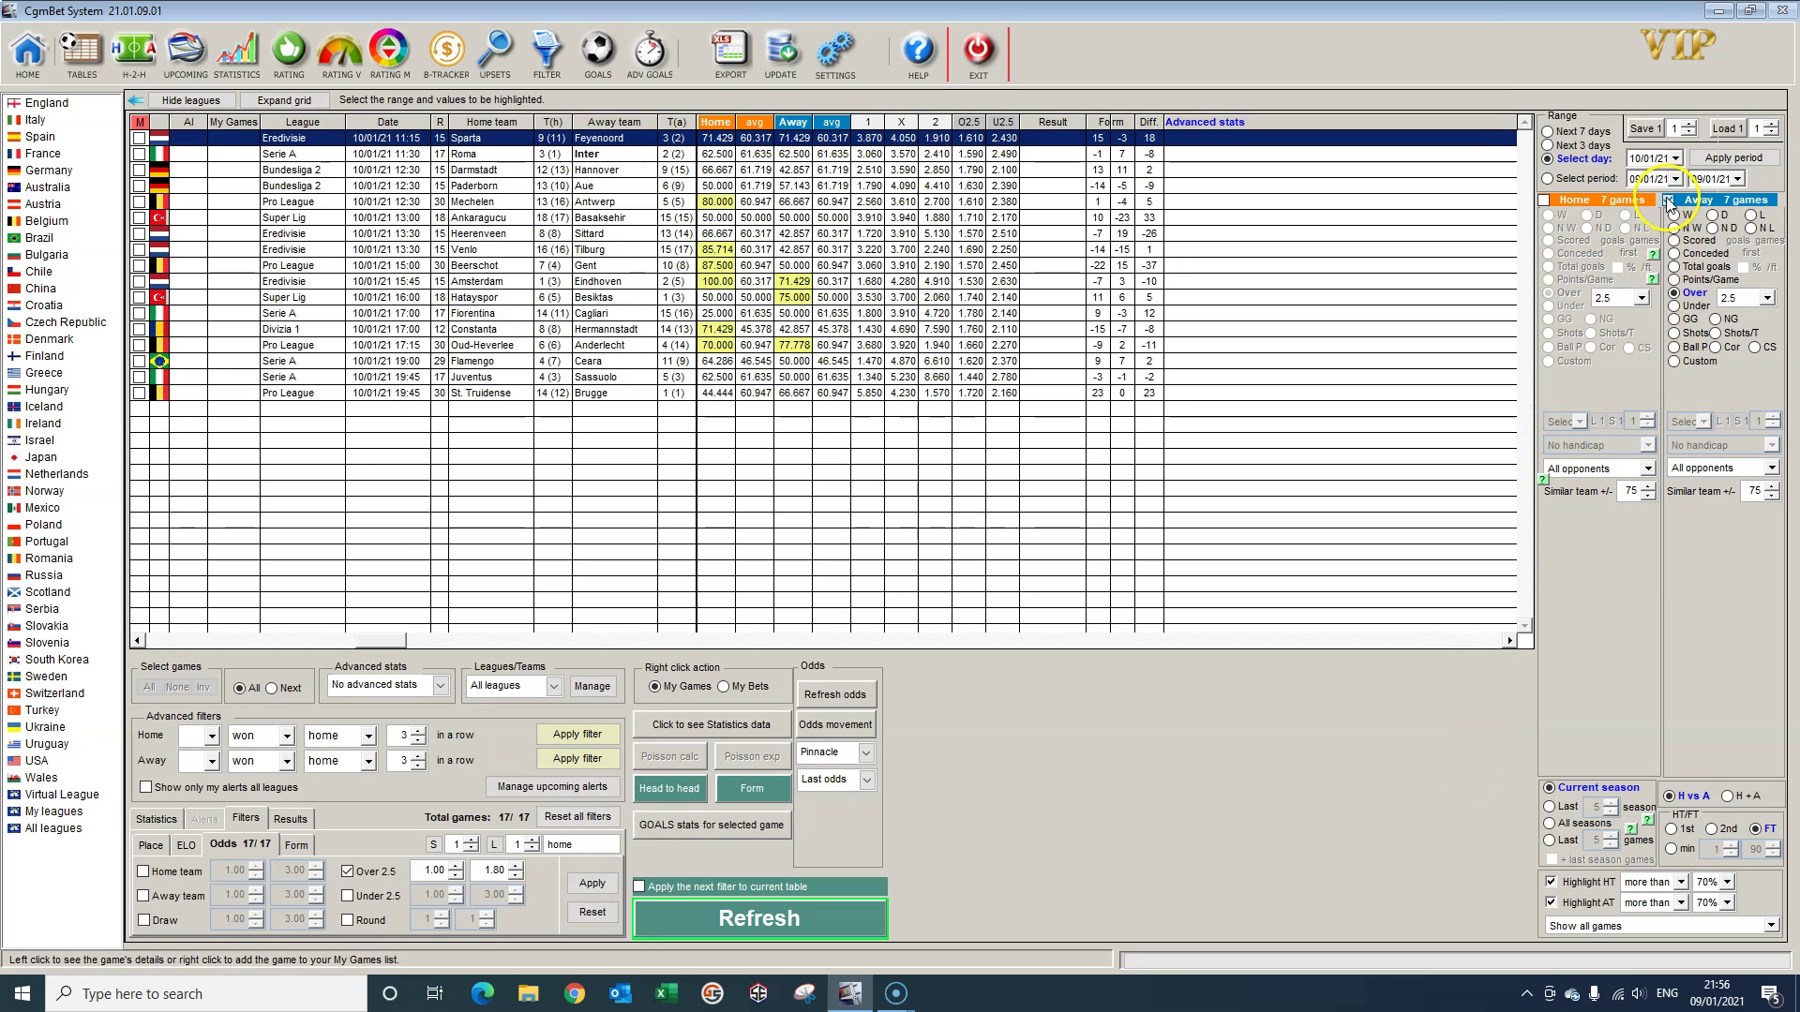
click(1025, 558)
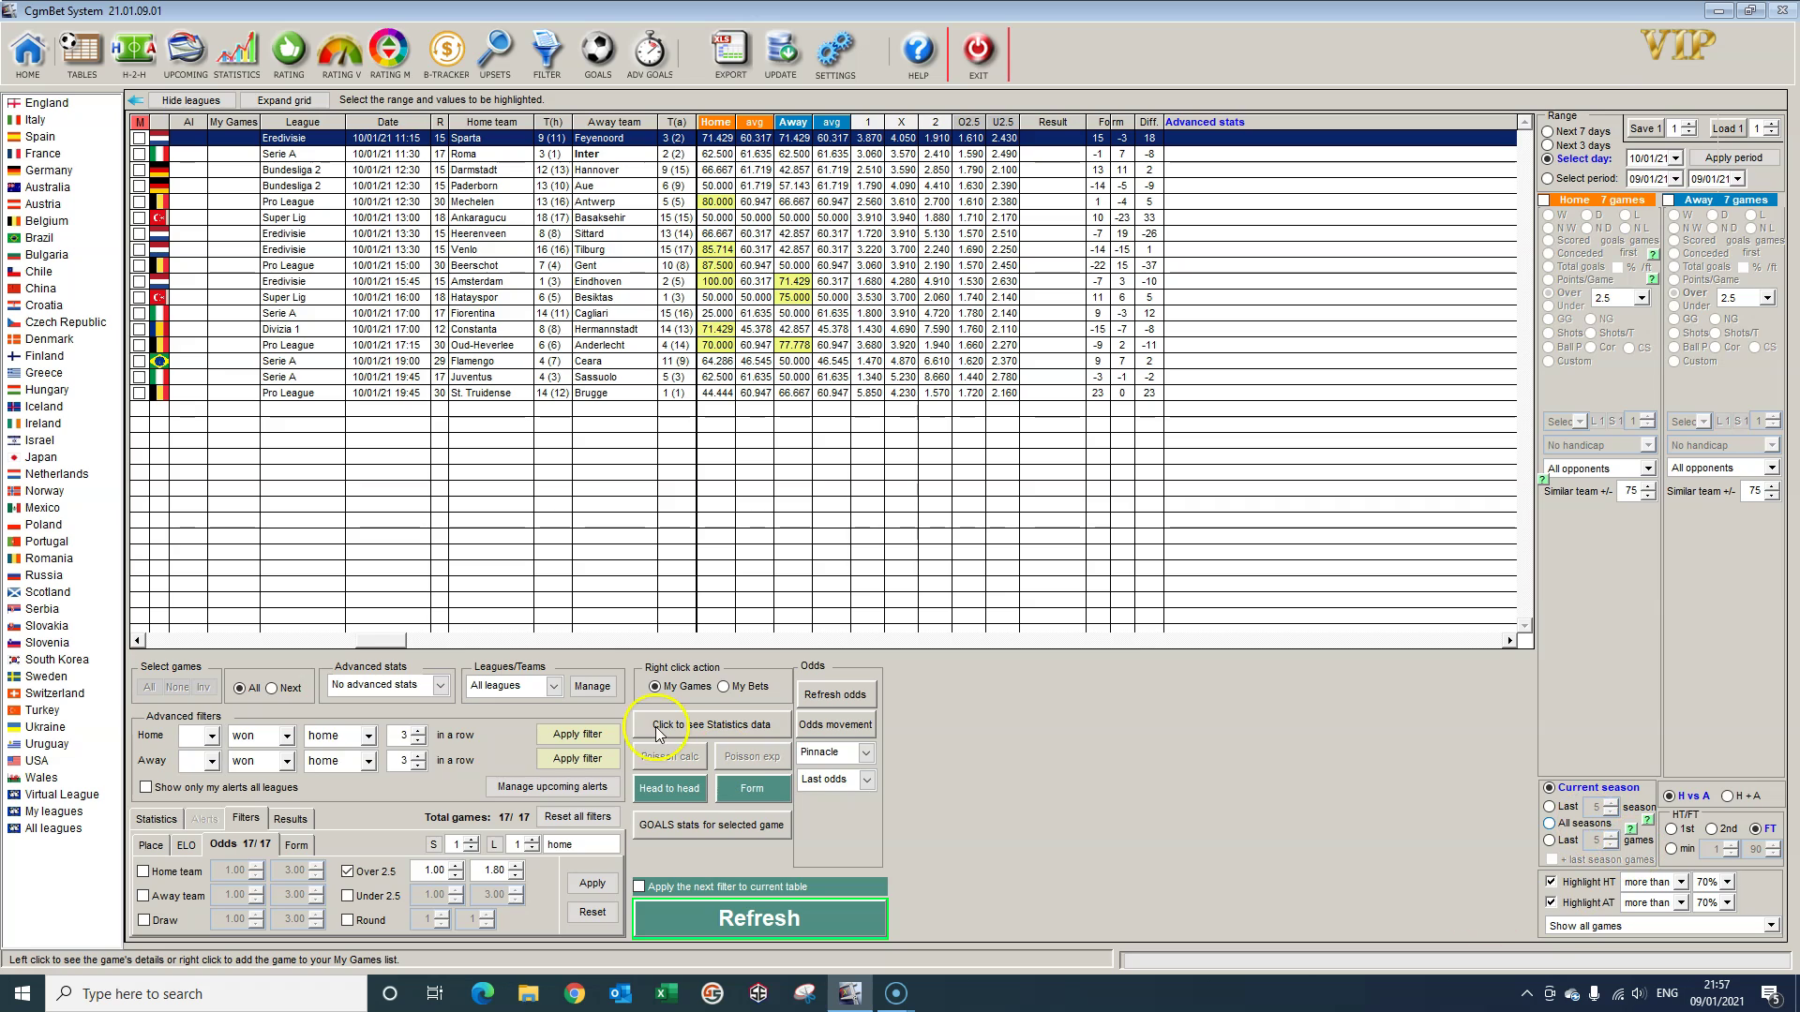
Step: Clear the Over 2.5 odds filter and reload all upcoming games for 10/01/21
click(348, 872)
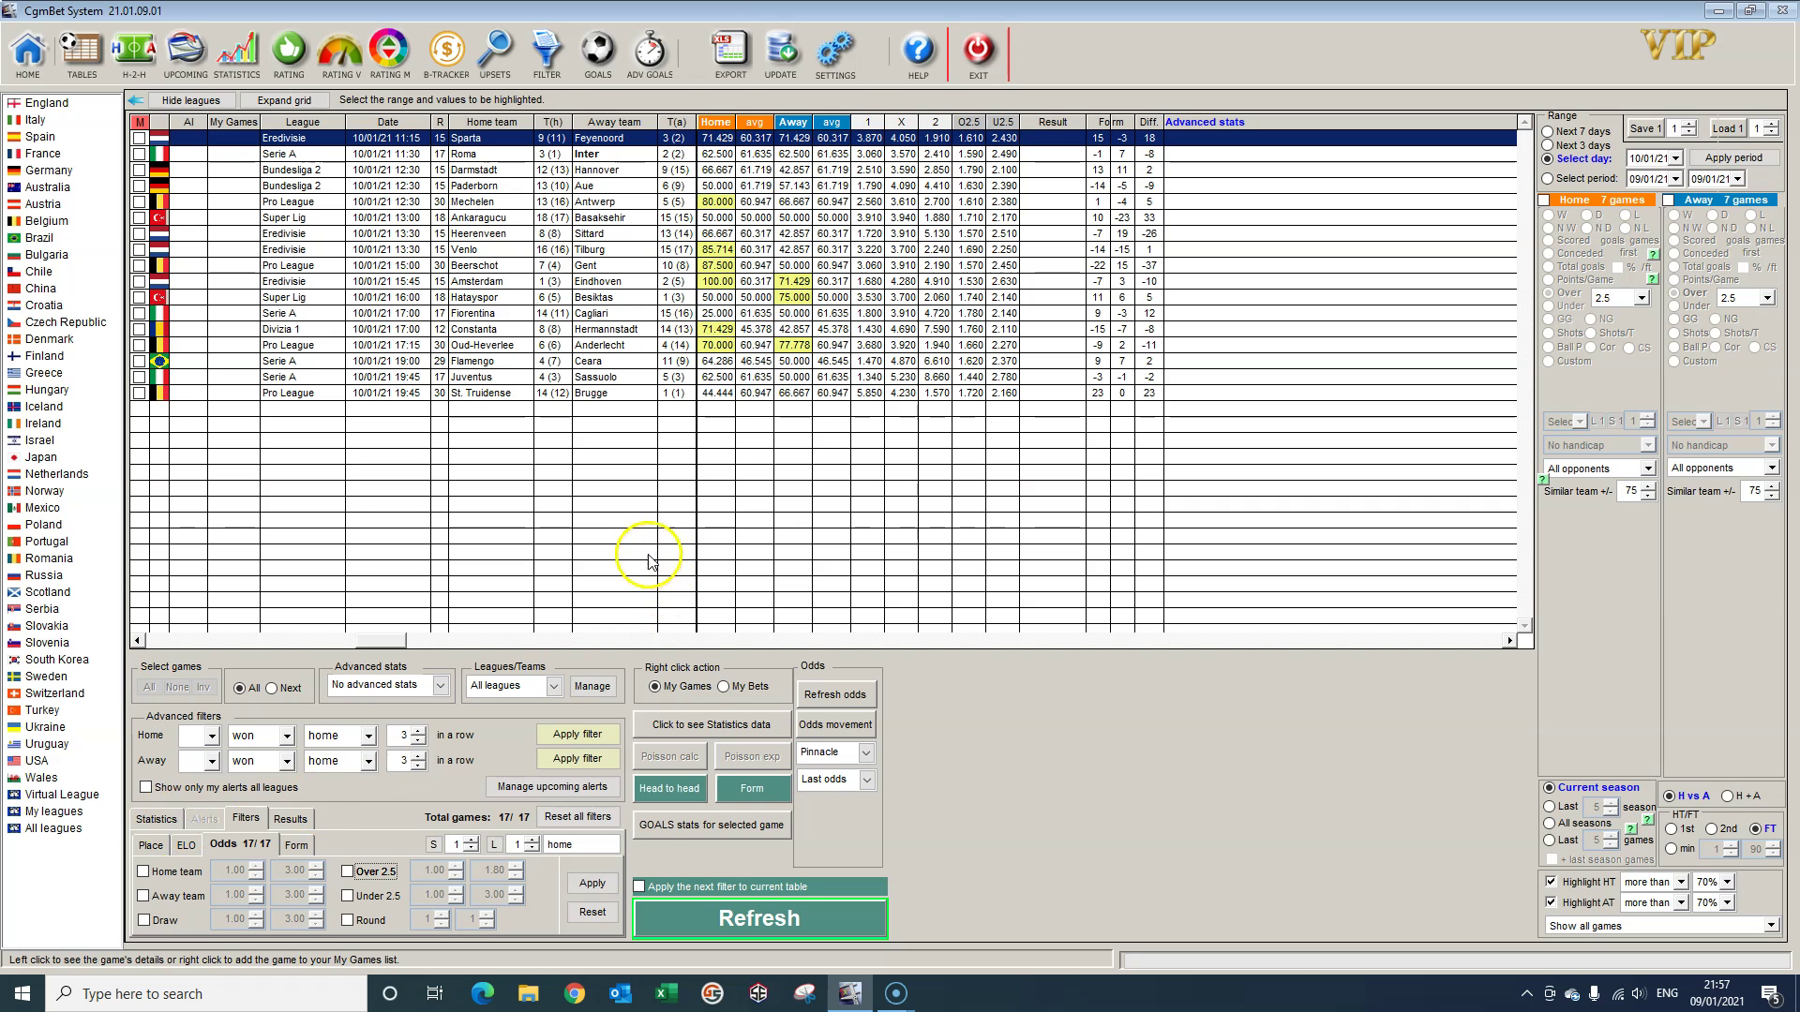
click(767, 926)
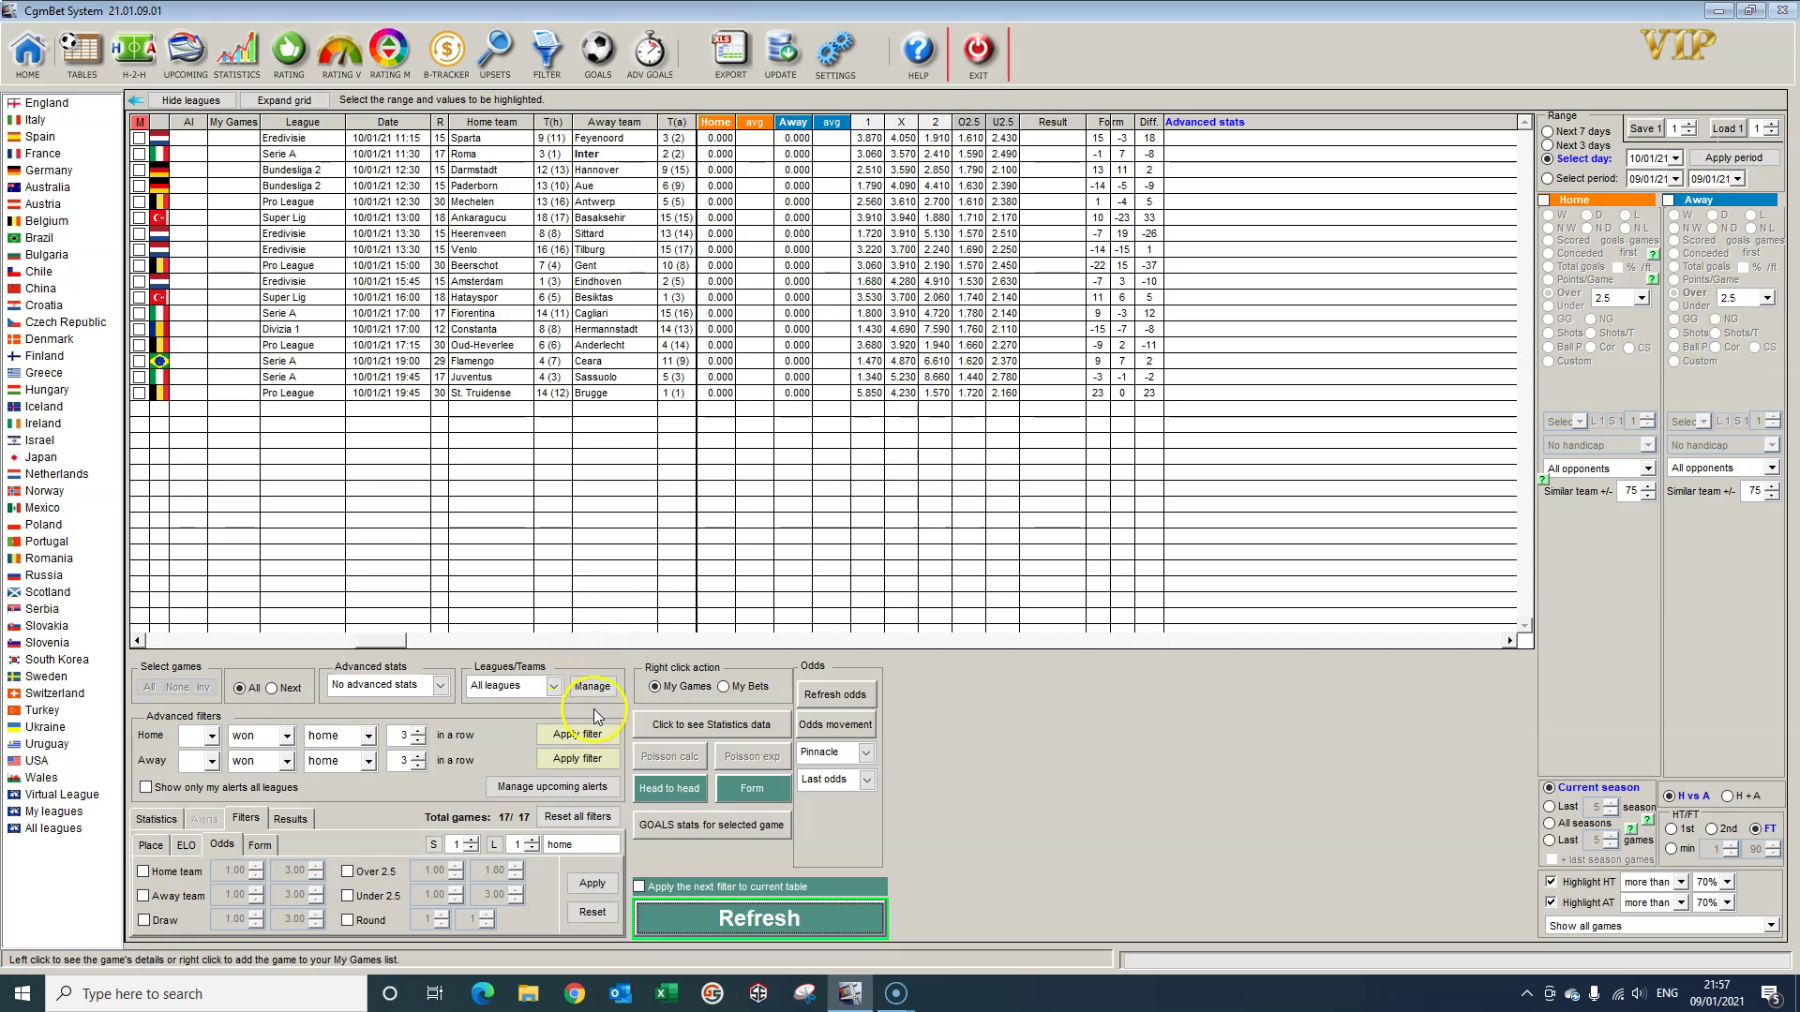
click(594, 912)
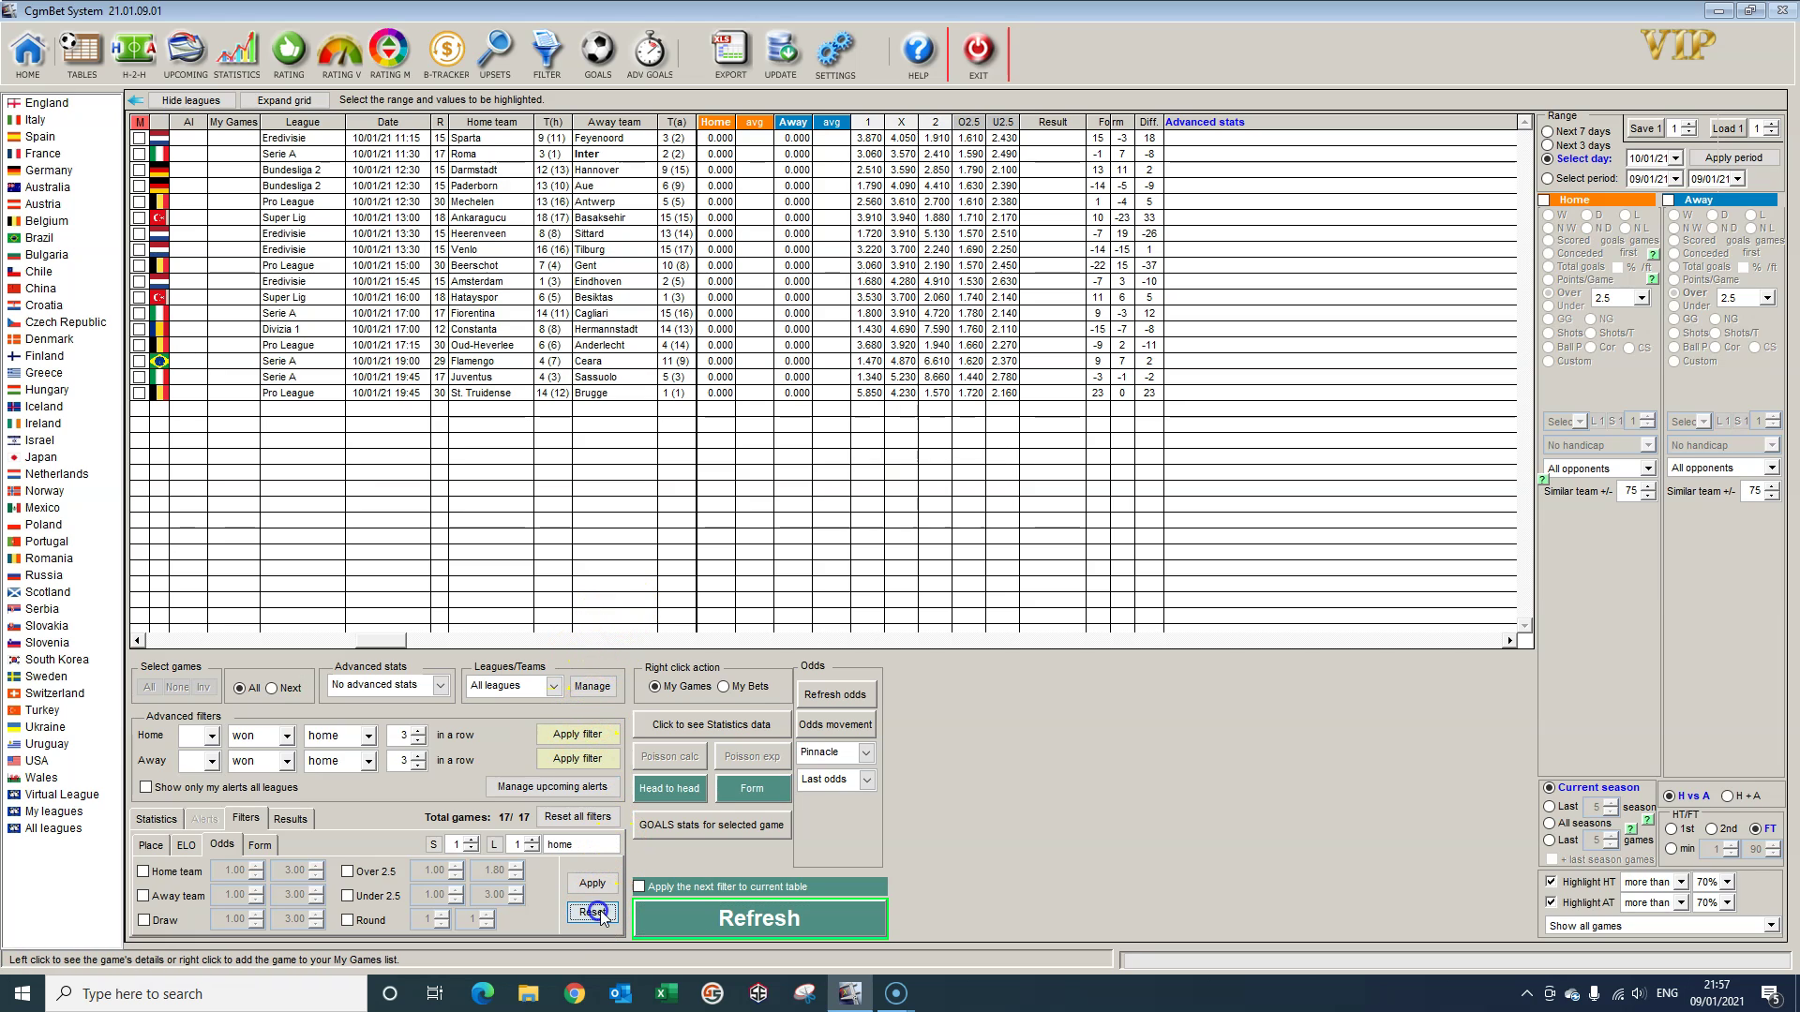
click(741, 923)
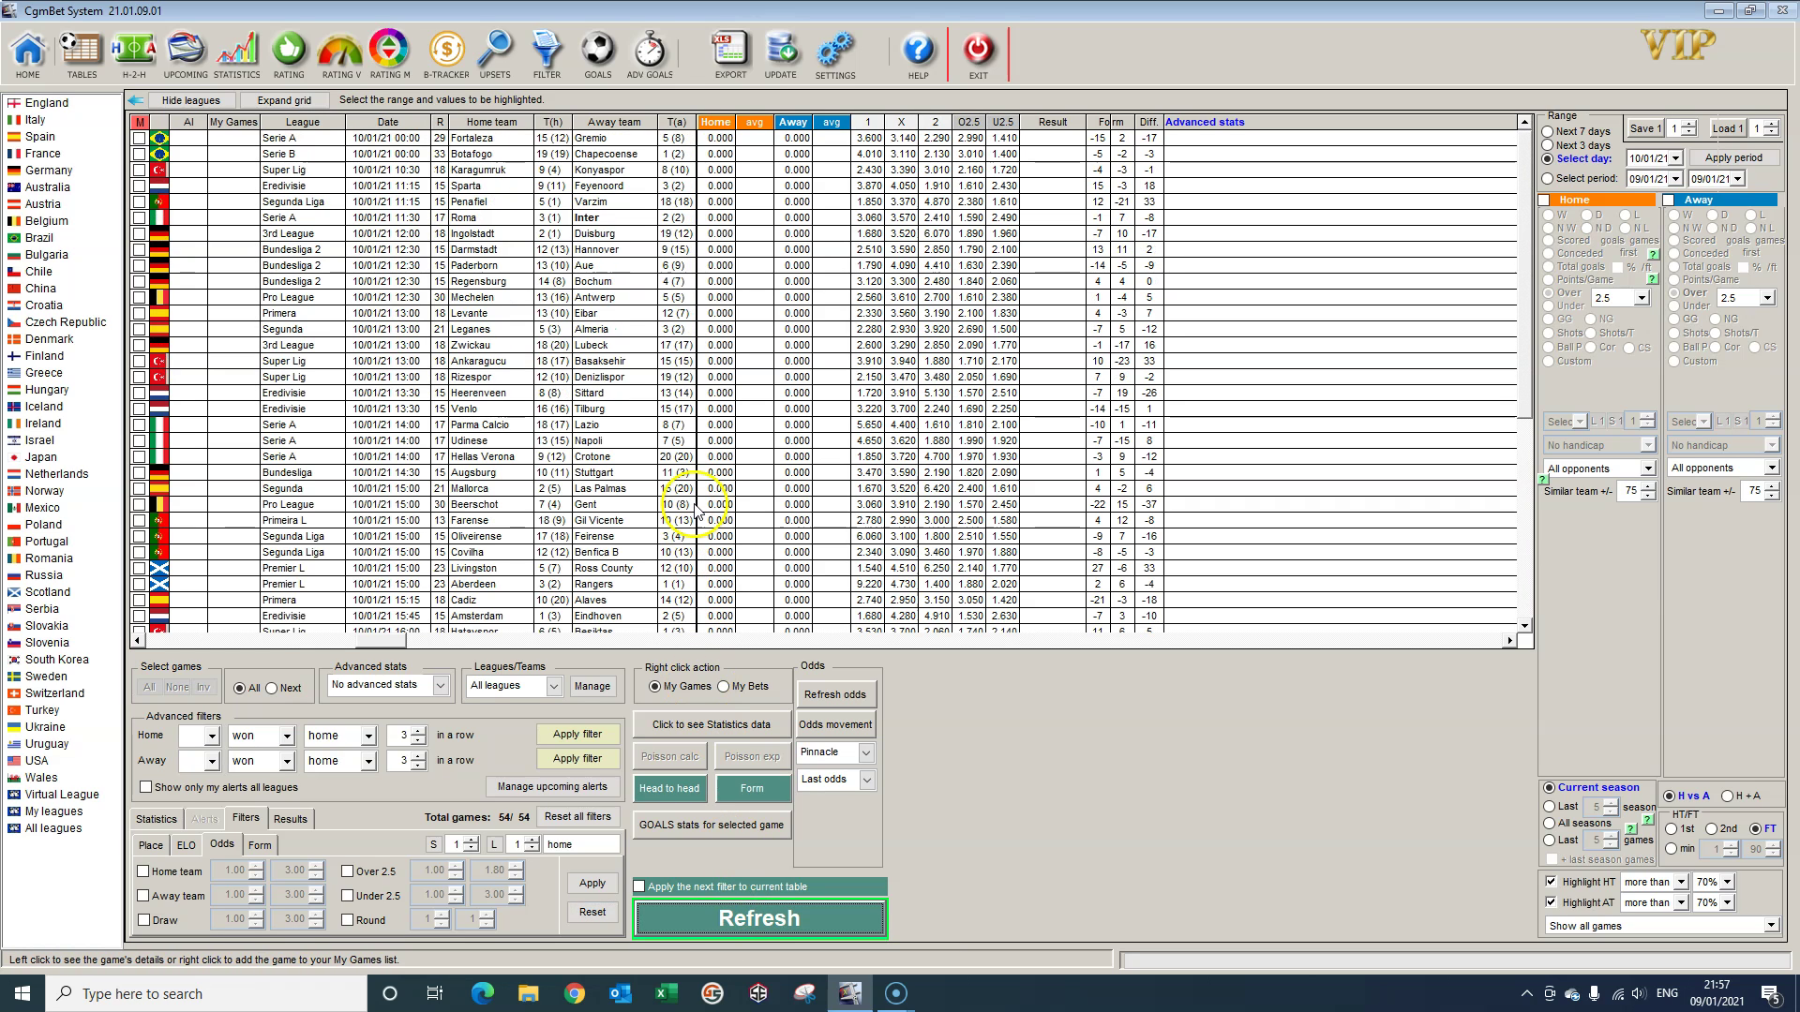
Step: Review today's automatic betting suggestions and the accumulator of the day from the home page, and close the suggestions window
click(30, 52)
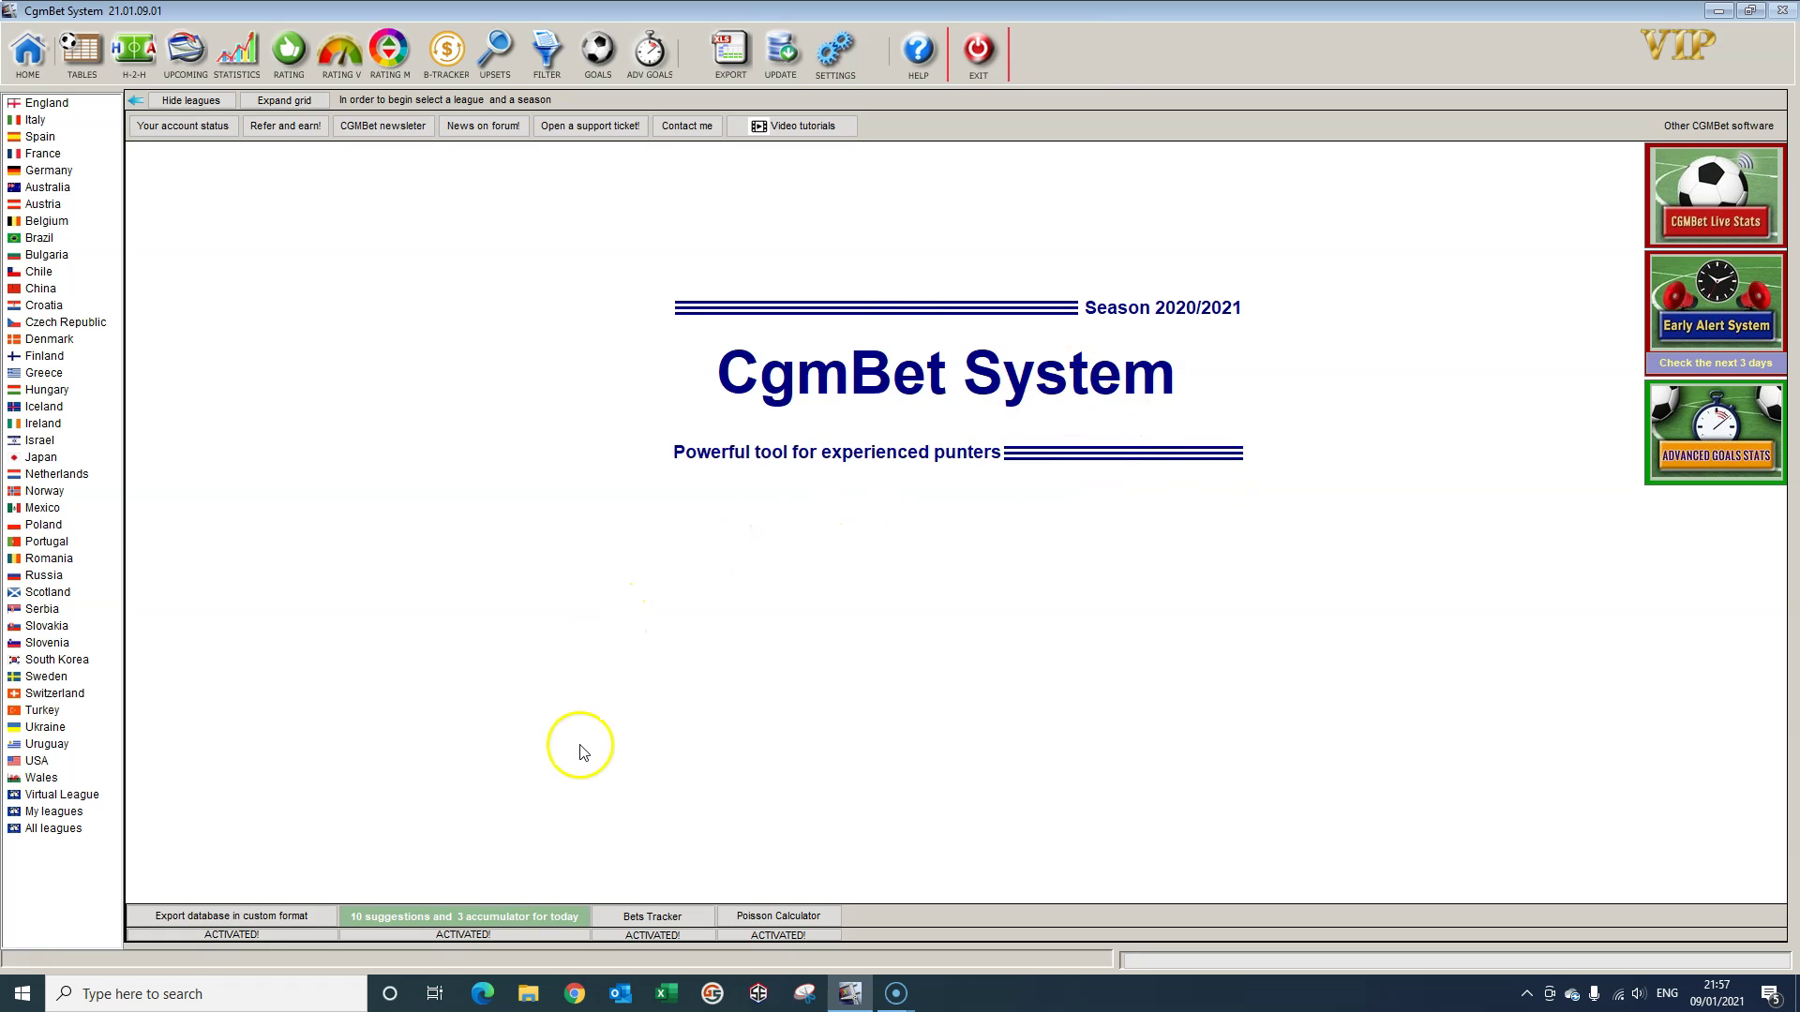
click(458, 918)
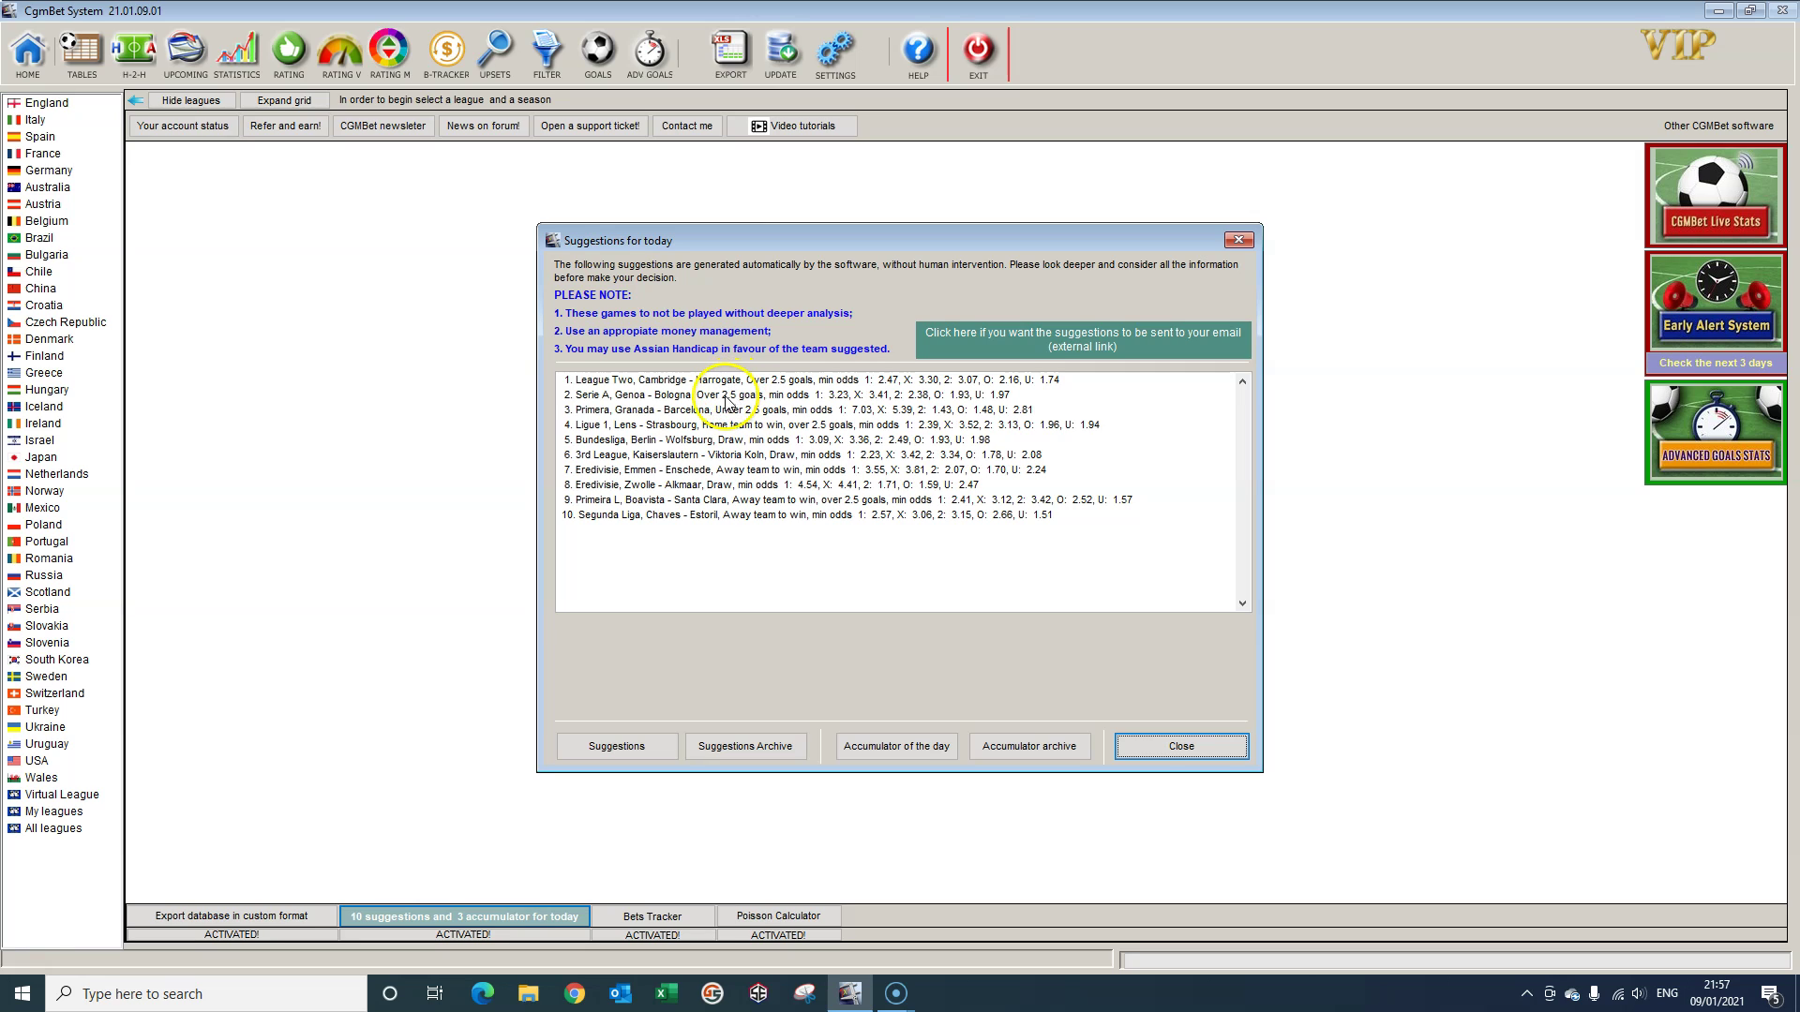
click(882, 747)
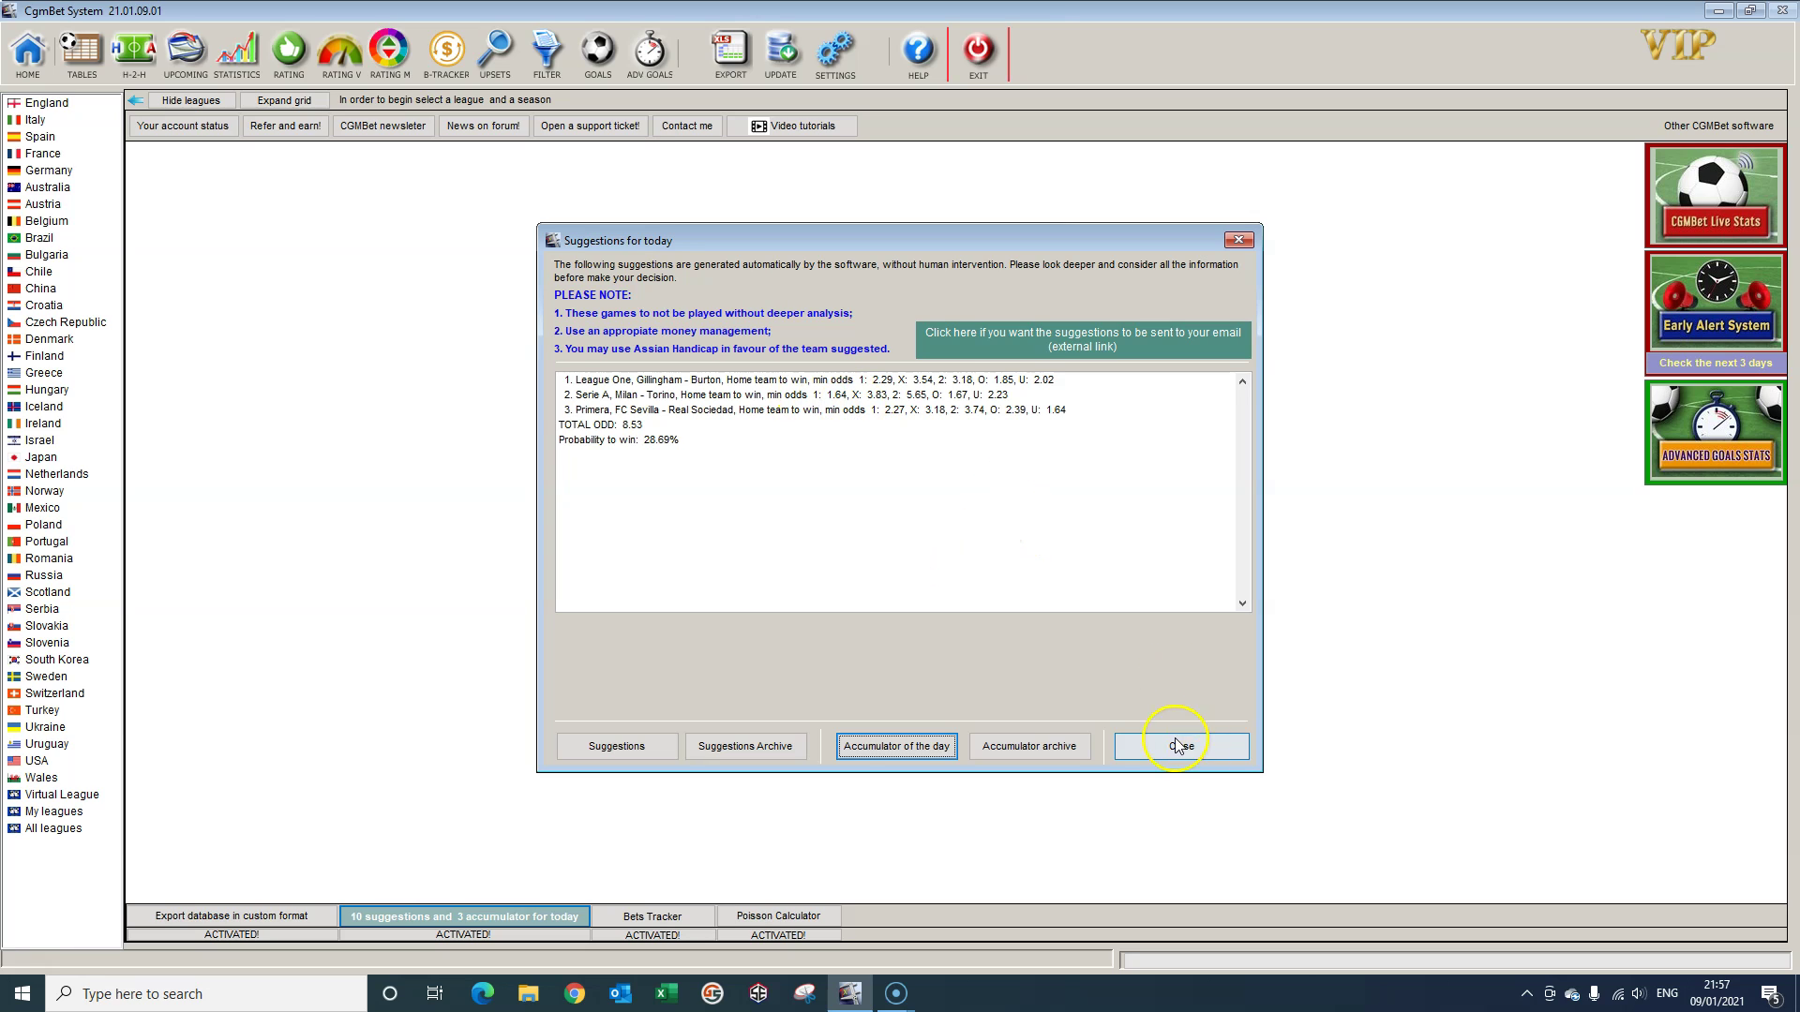
click(1210, 750)
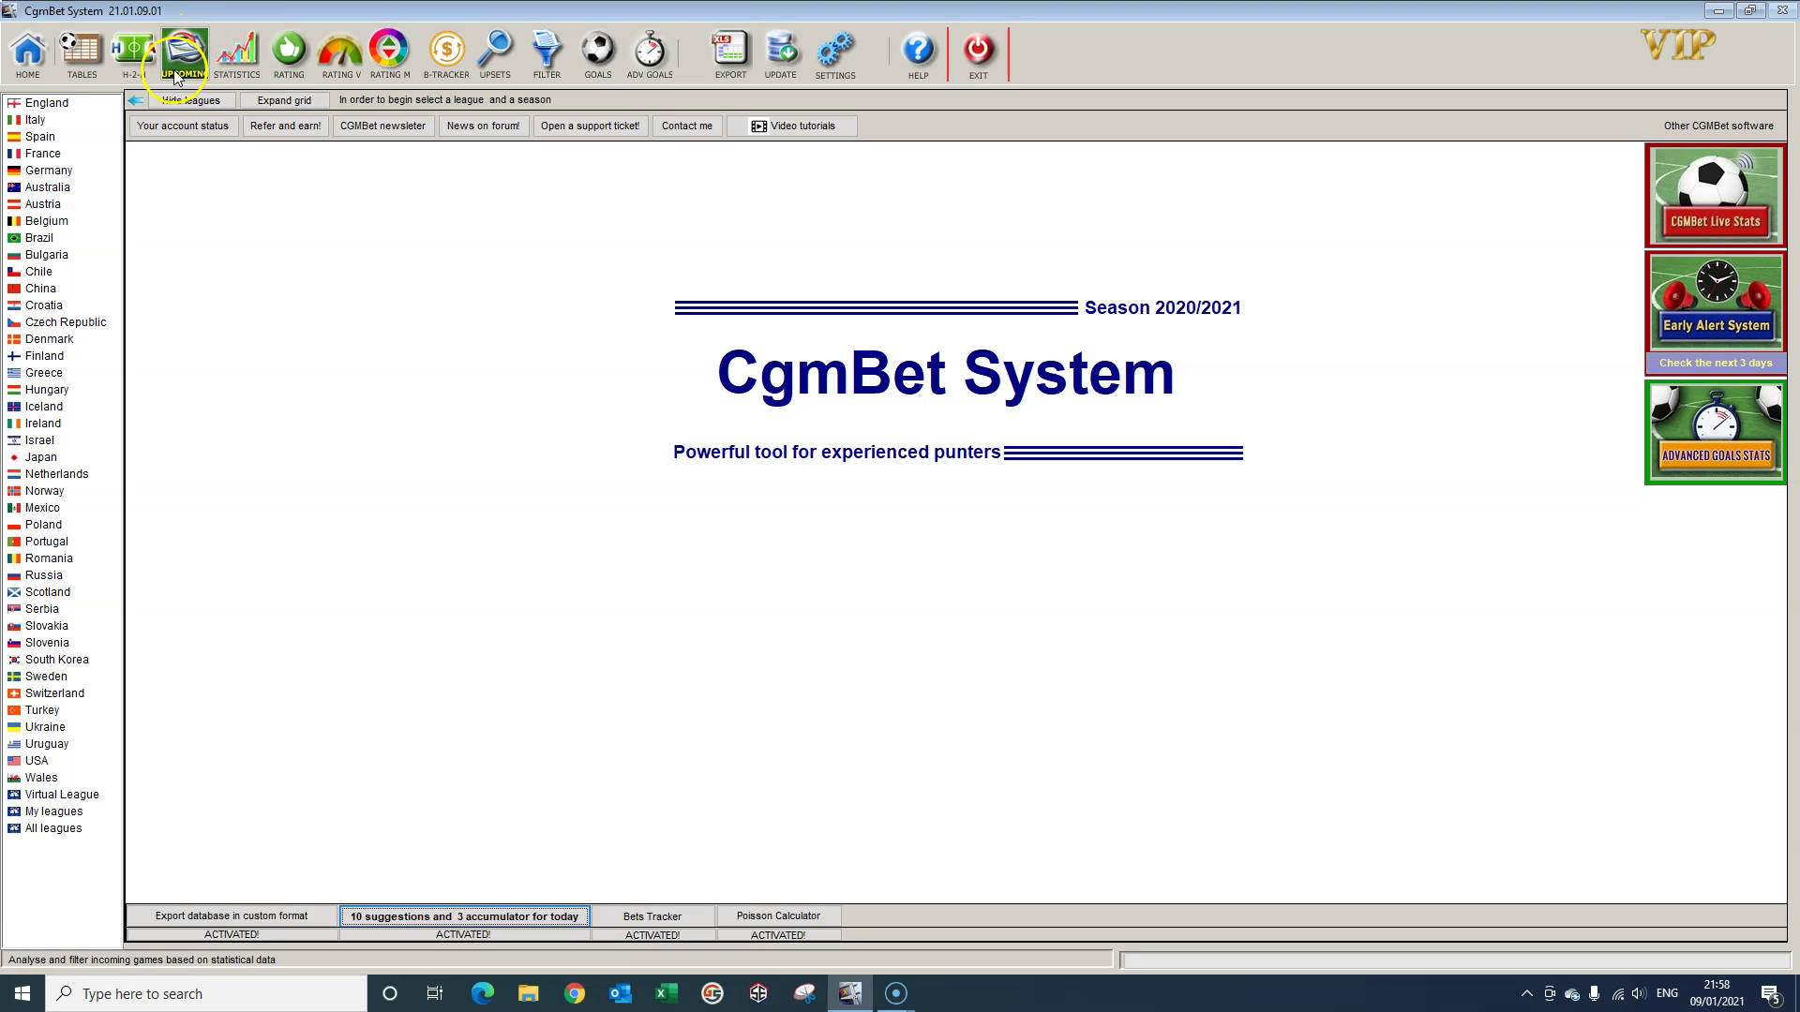
Step: Open the upcoming games and look through the whole list of matches for 10/01/21
click(198, 60)
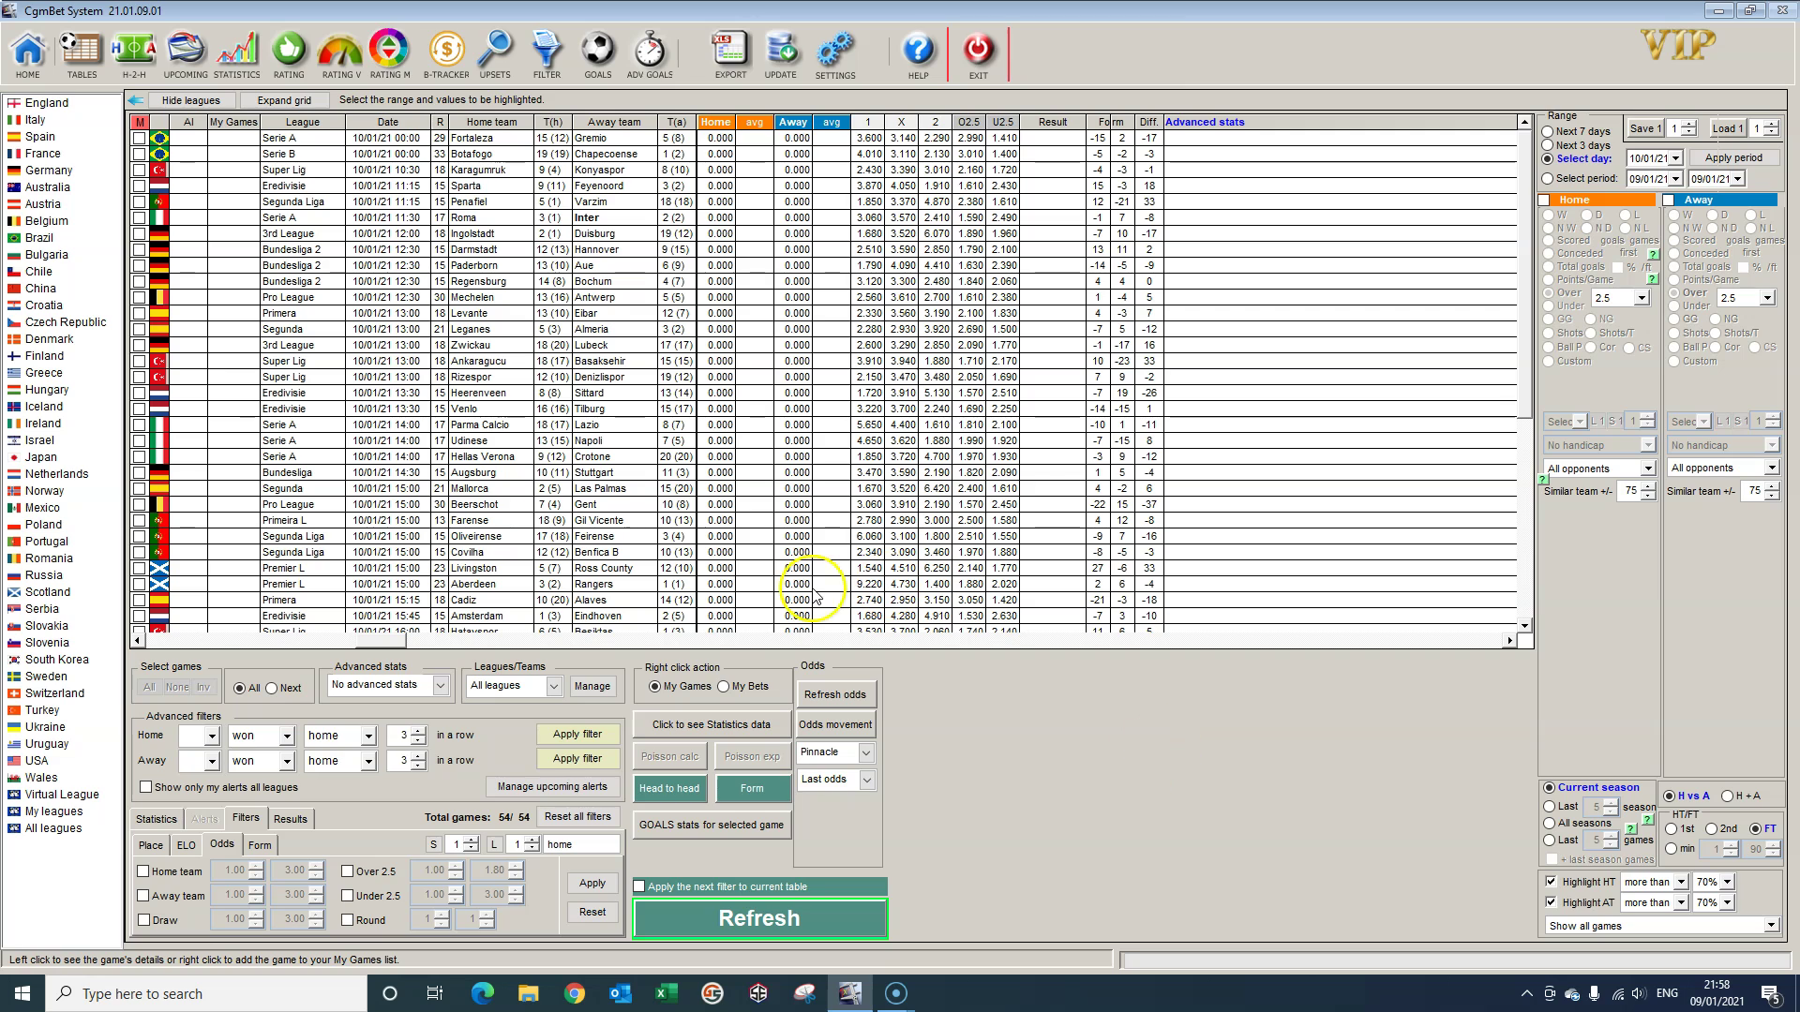
click(619, 410)
scroll(562, 431, down, 5)
scroll(546, 445, down, 6)
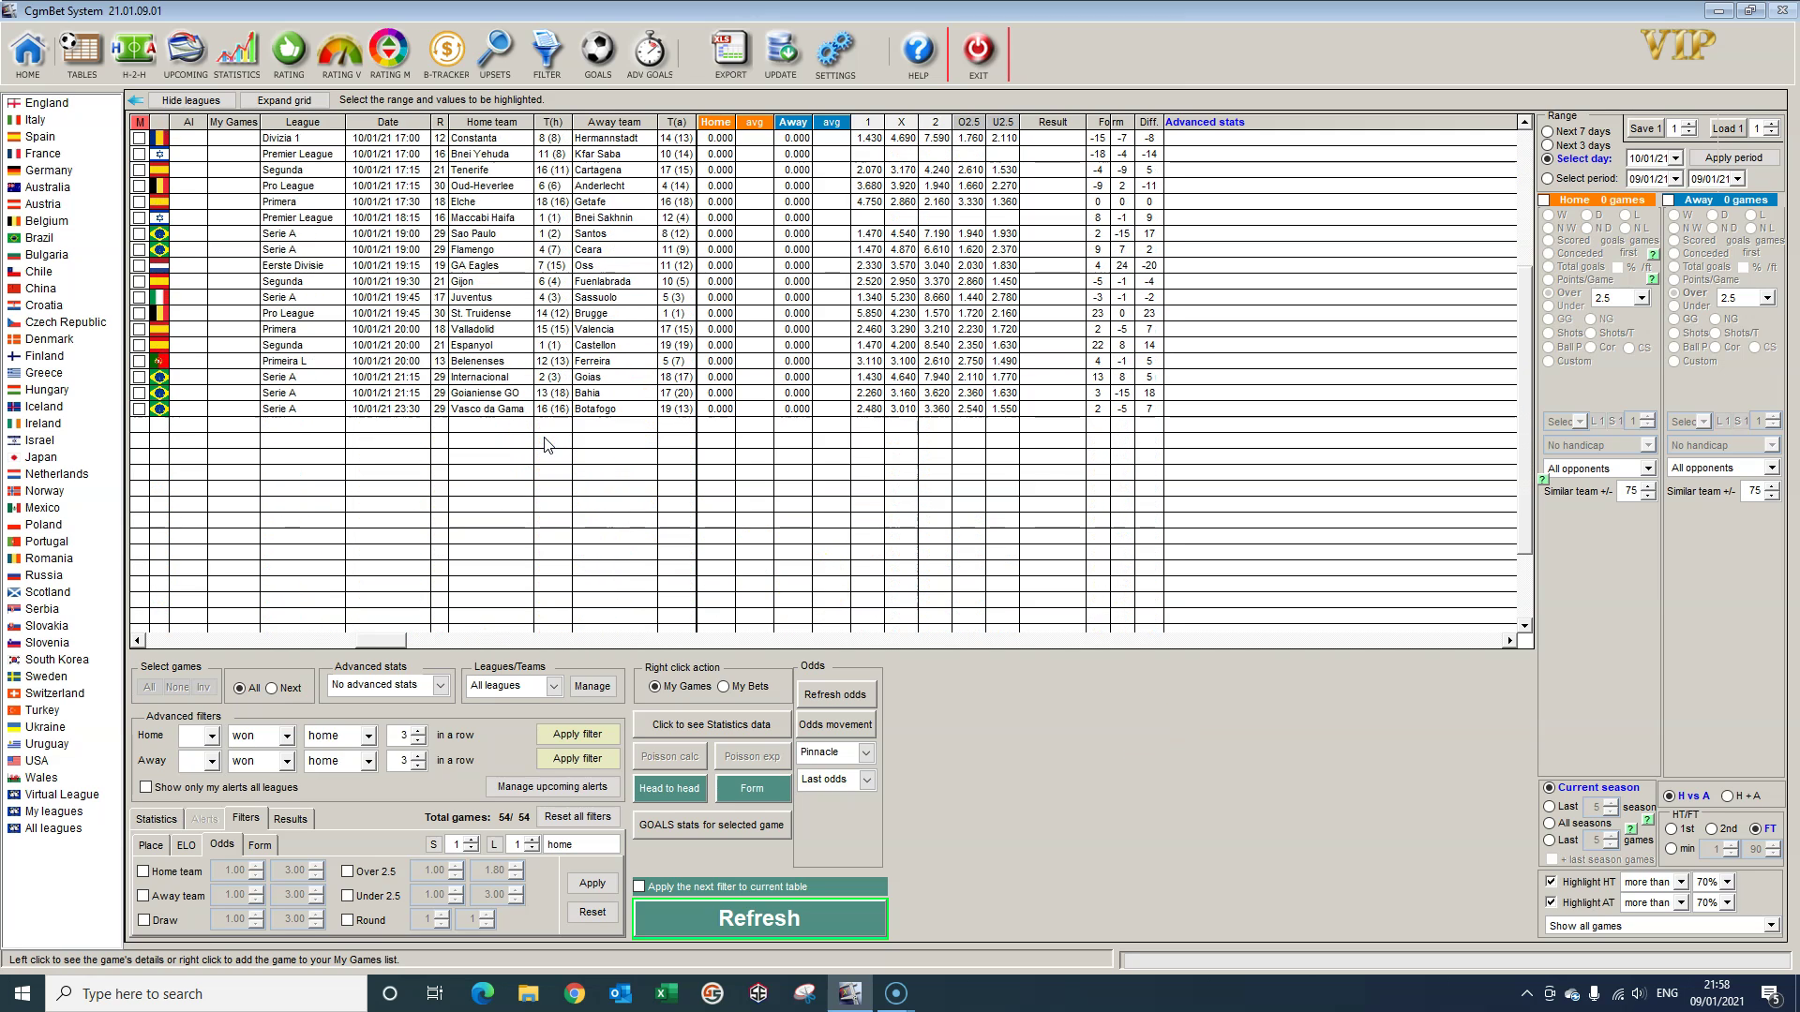
scroll(546, 445, up, 9)
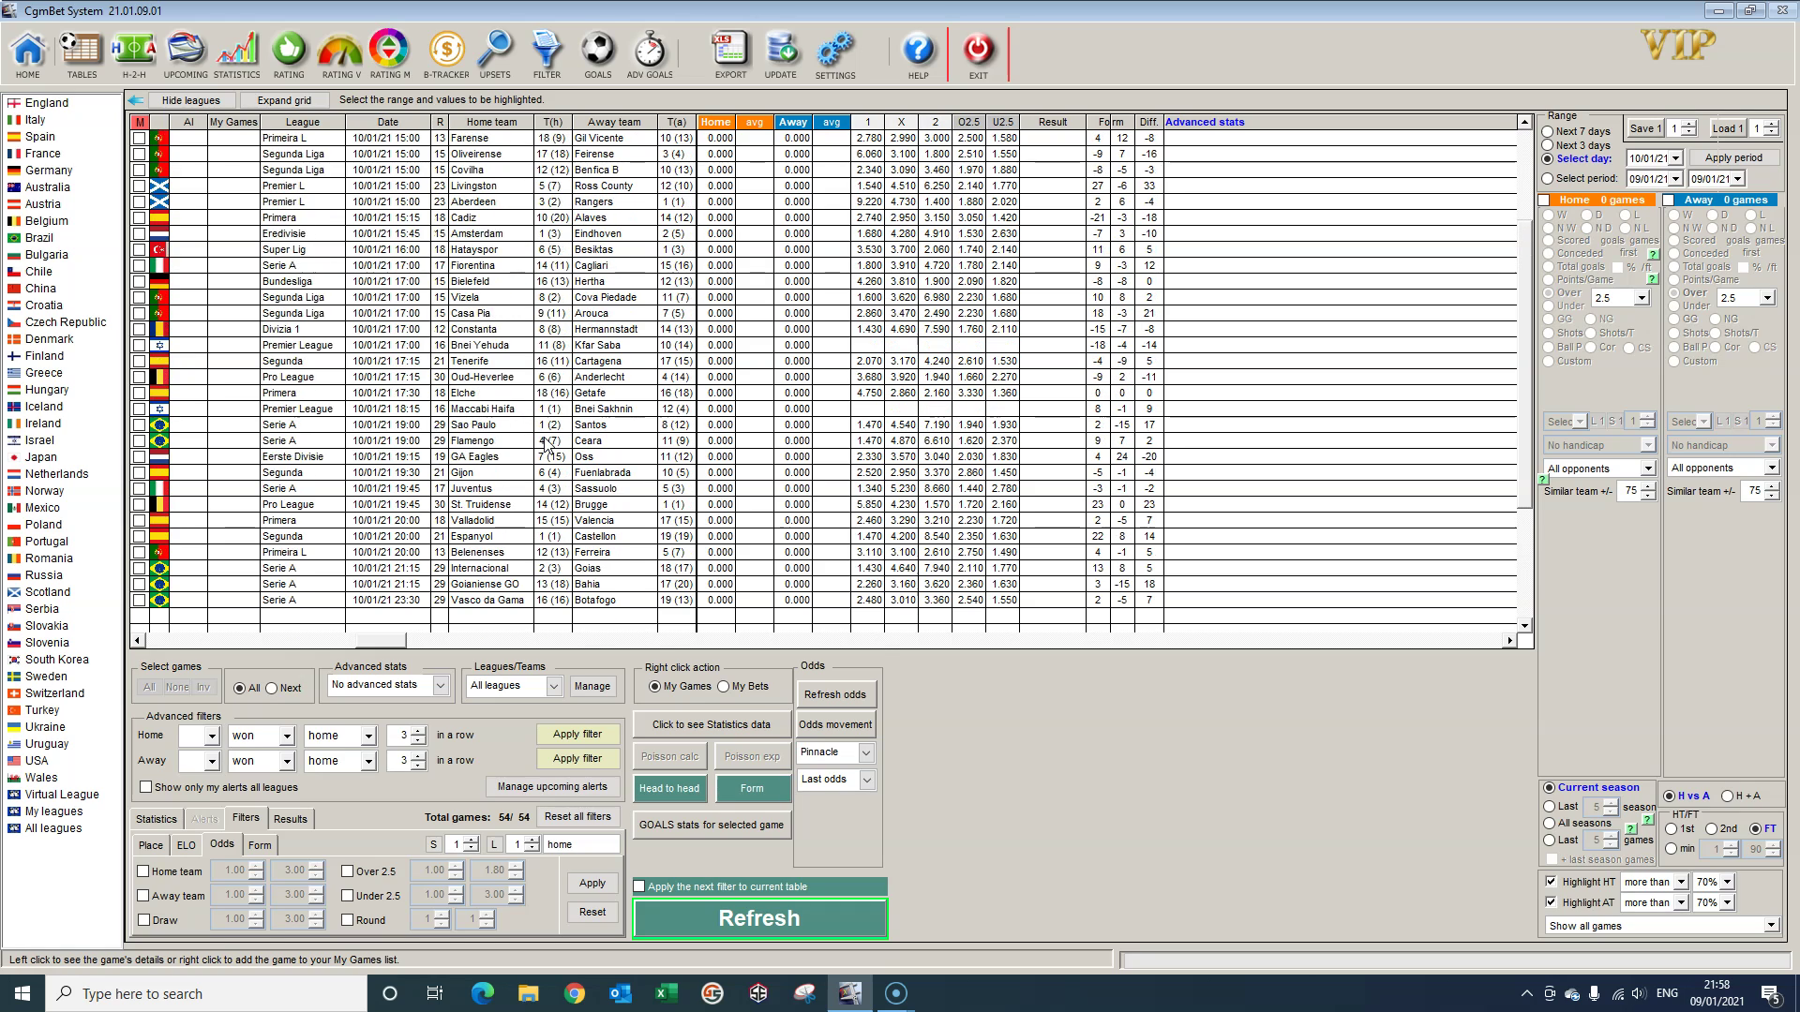
scroll(547, 444, up, 2)
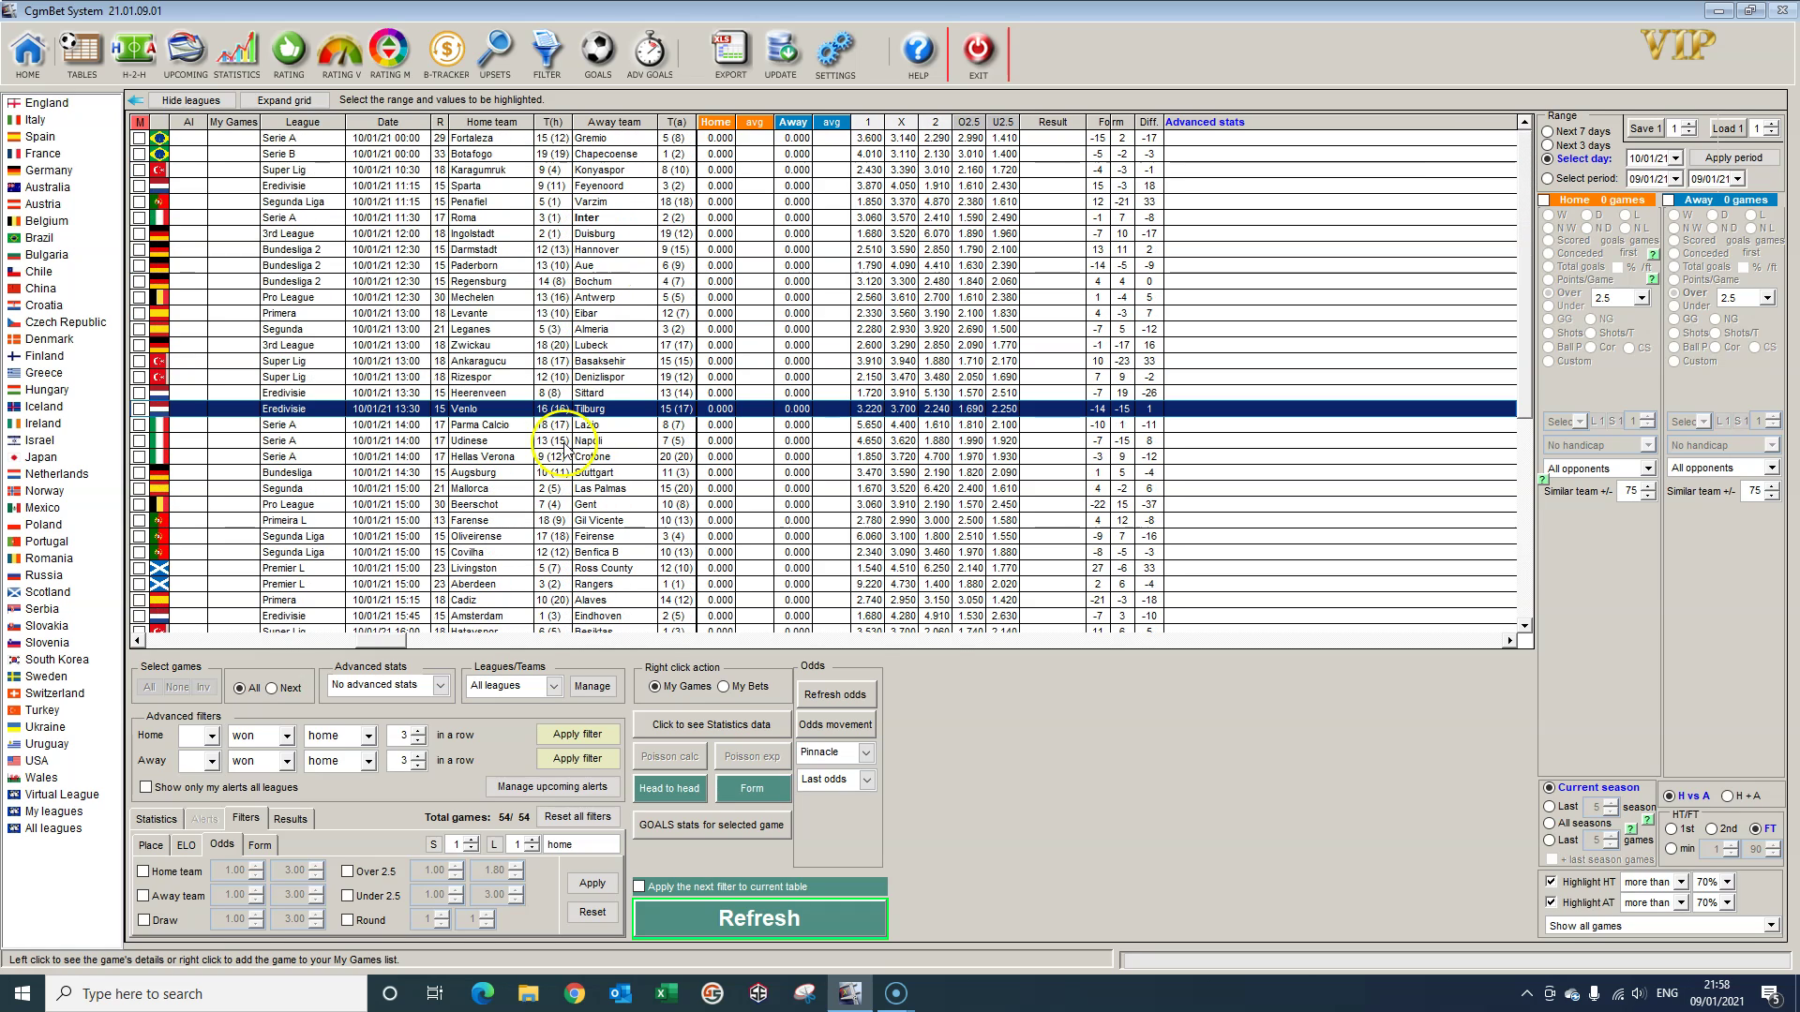
click(863, 441)
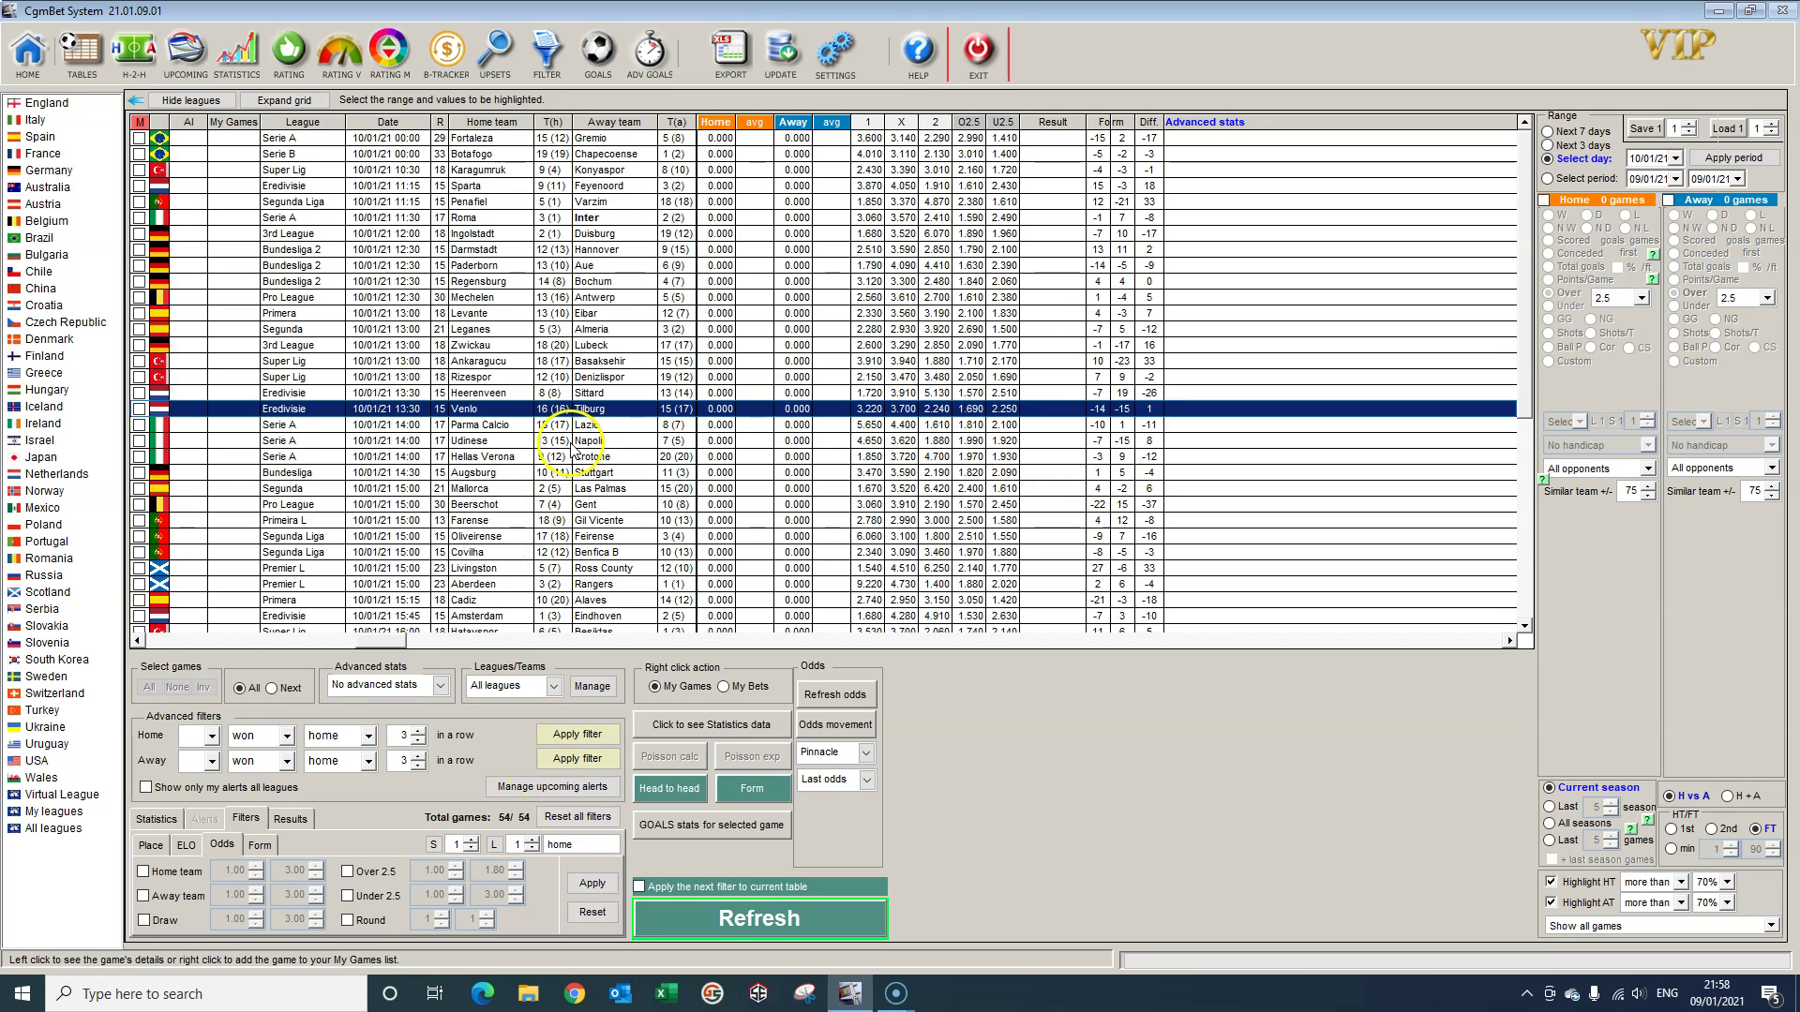
scroll(590, 375, down, 1)
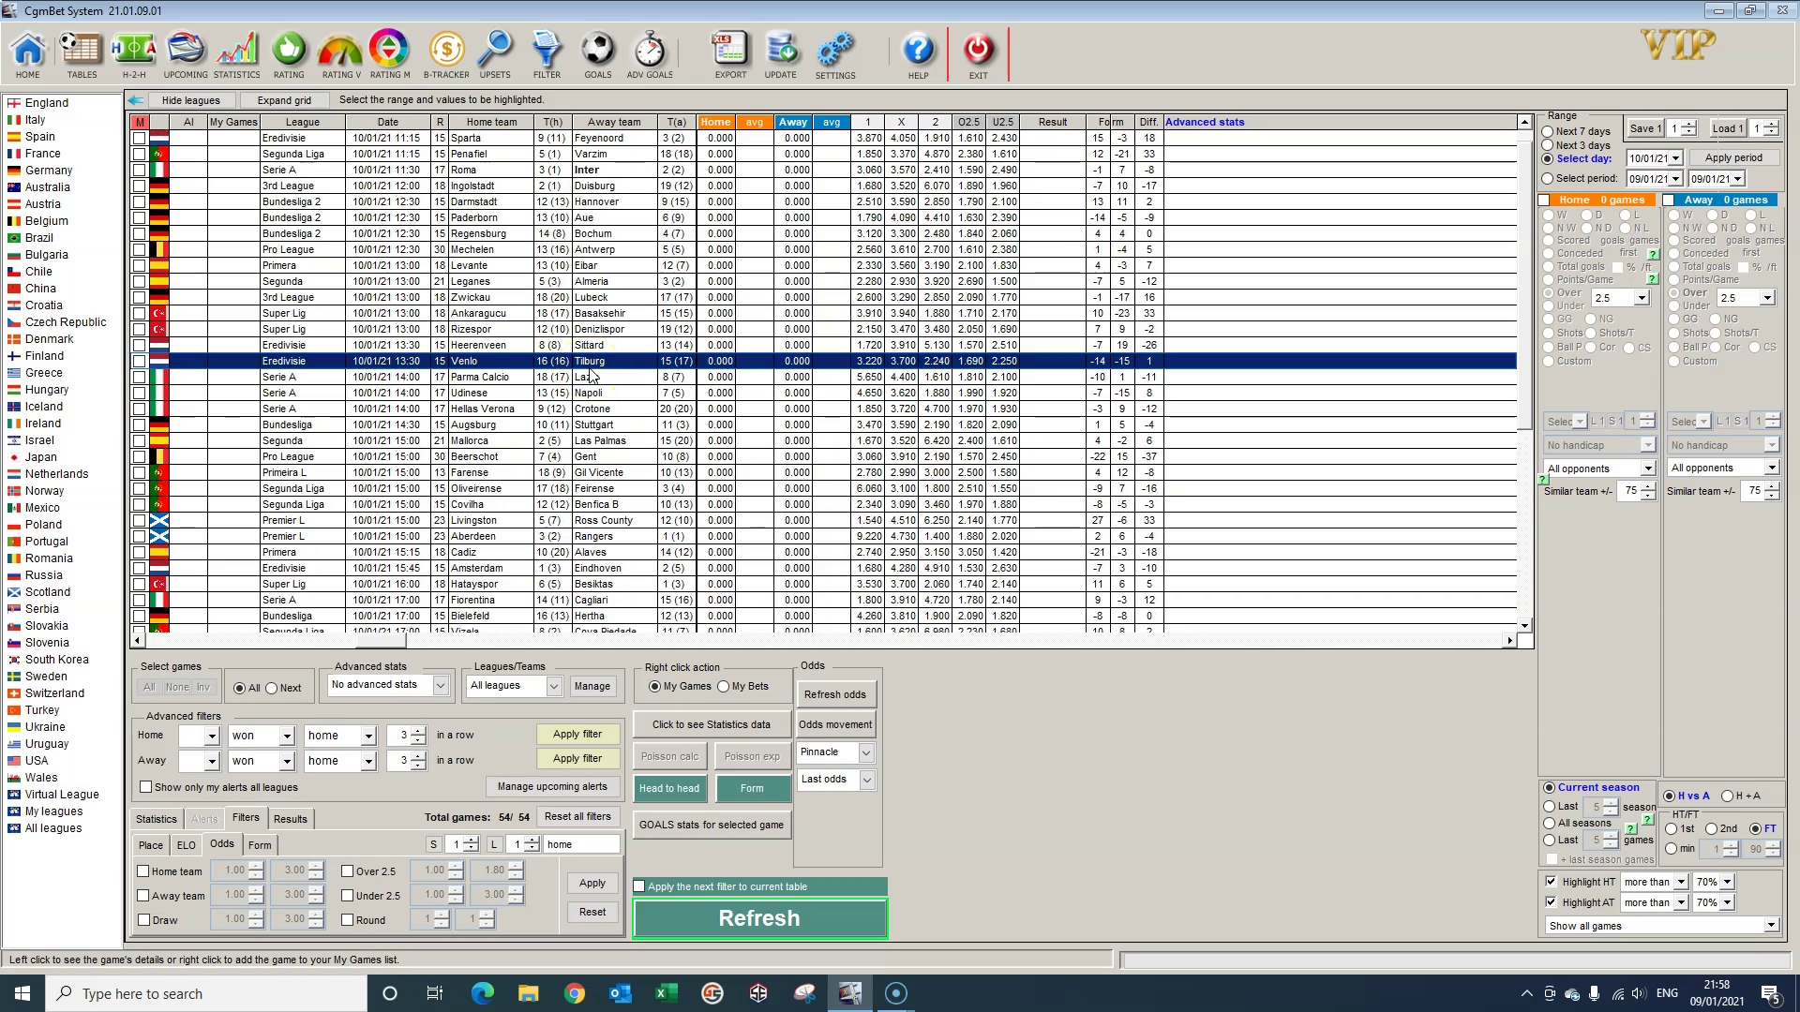
scroll(586, 375, down, 10)
scroll(563, 443, up, 6)
scroll(562, 442, up, 5)
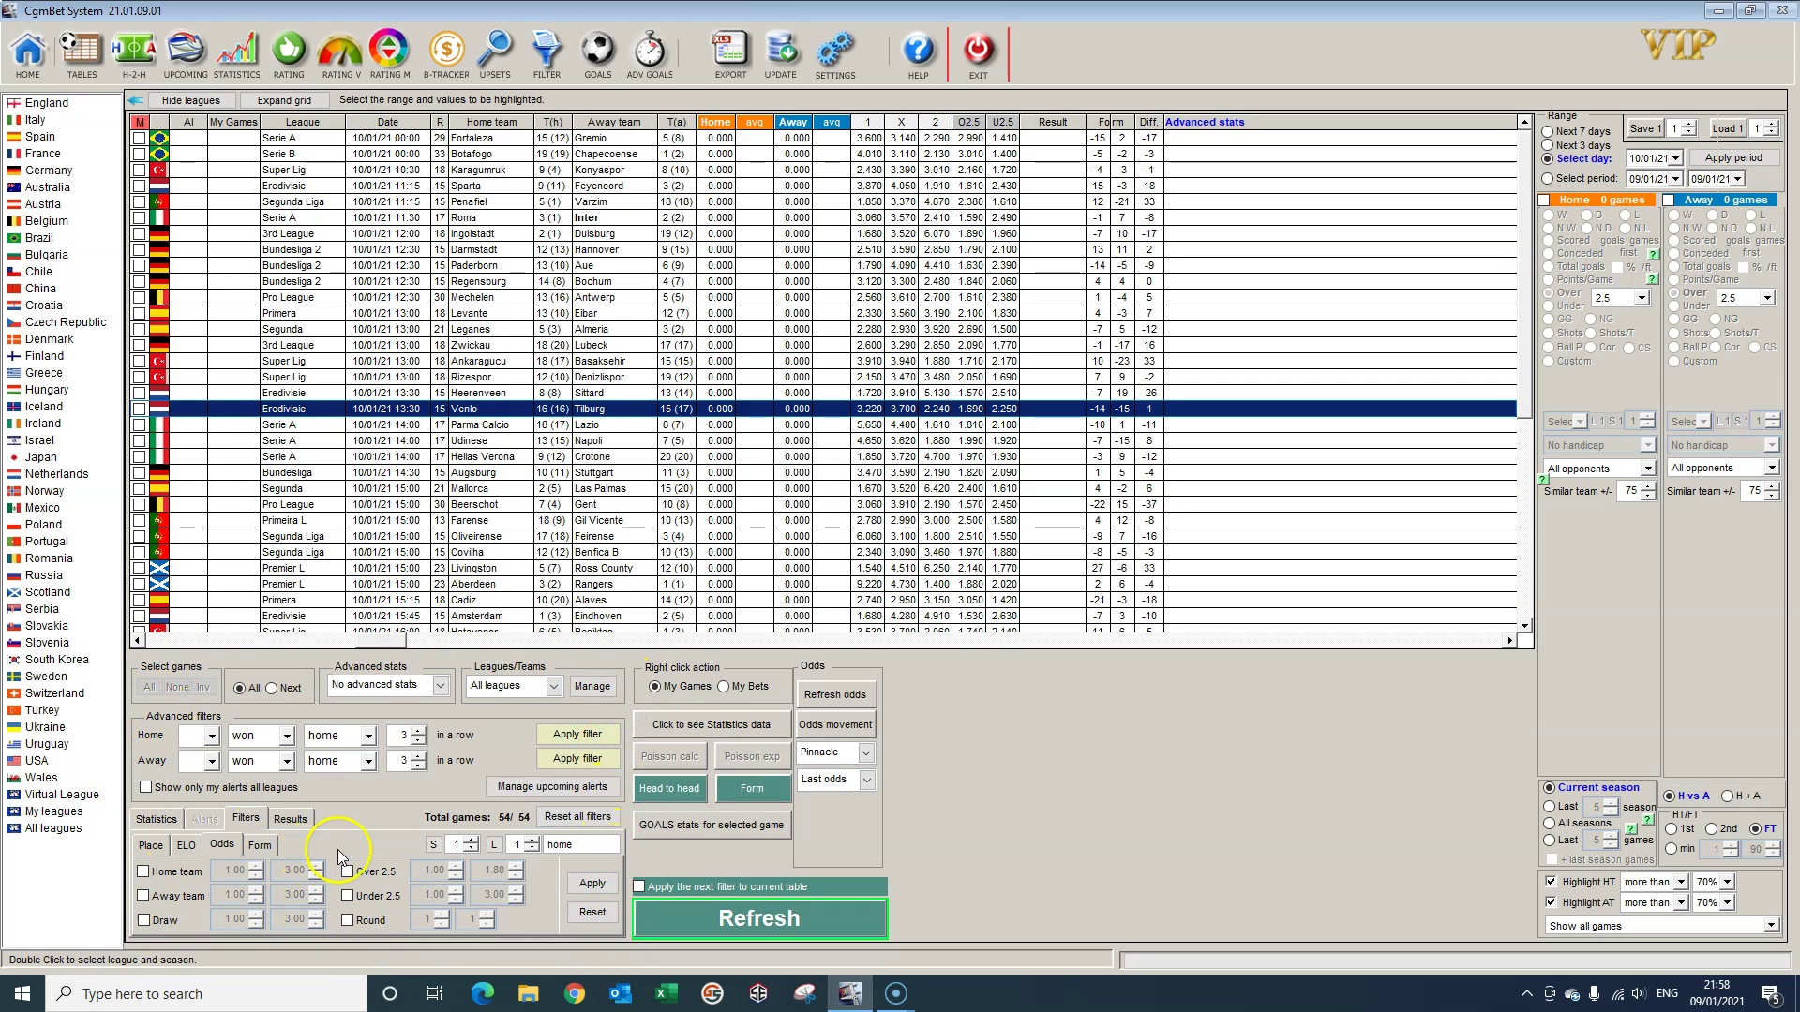
Step: Filter the upcoming games to those with Over 2.5 odds between 1.00 and 1.80
click(248, 821)
click(247, 821)
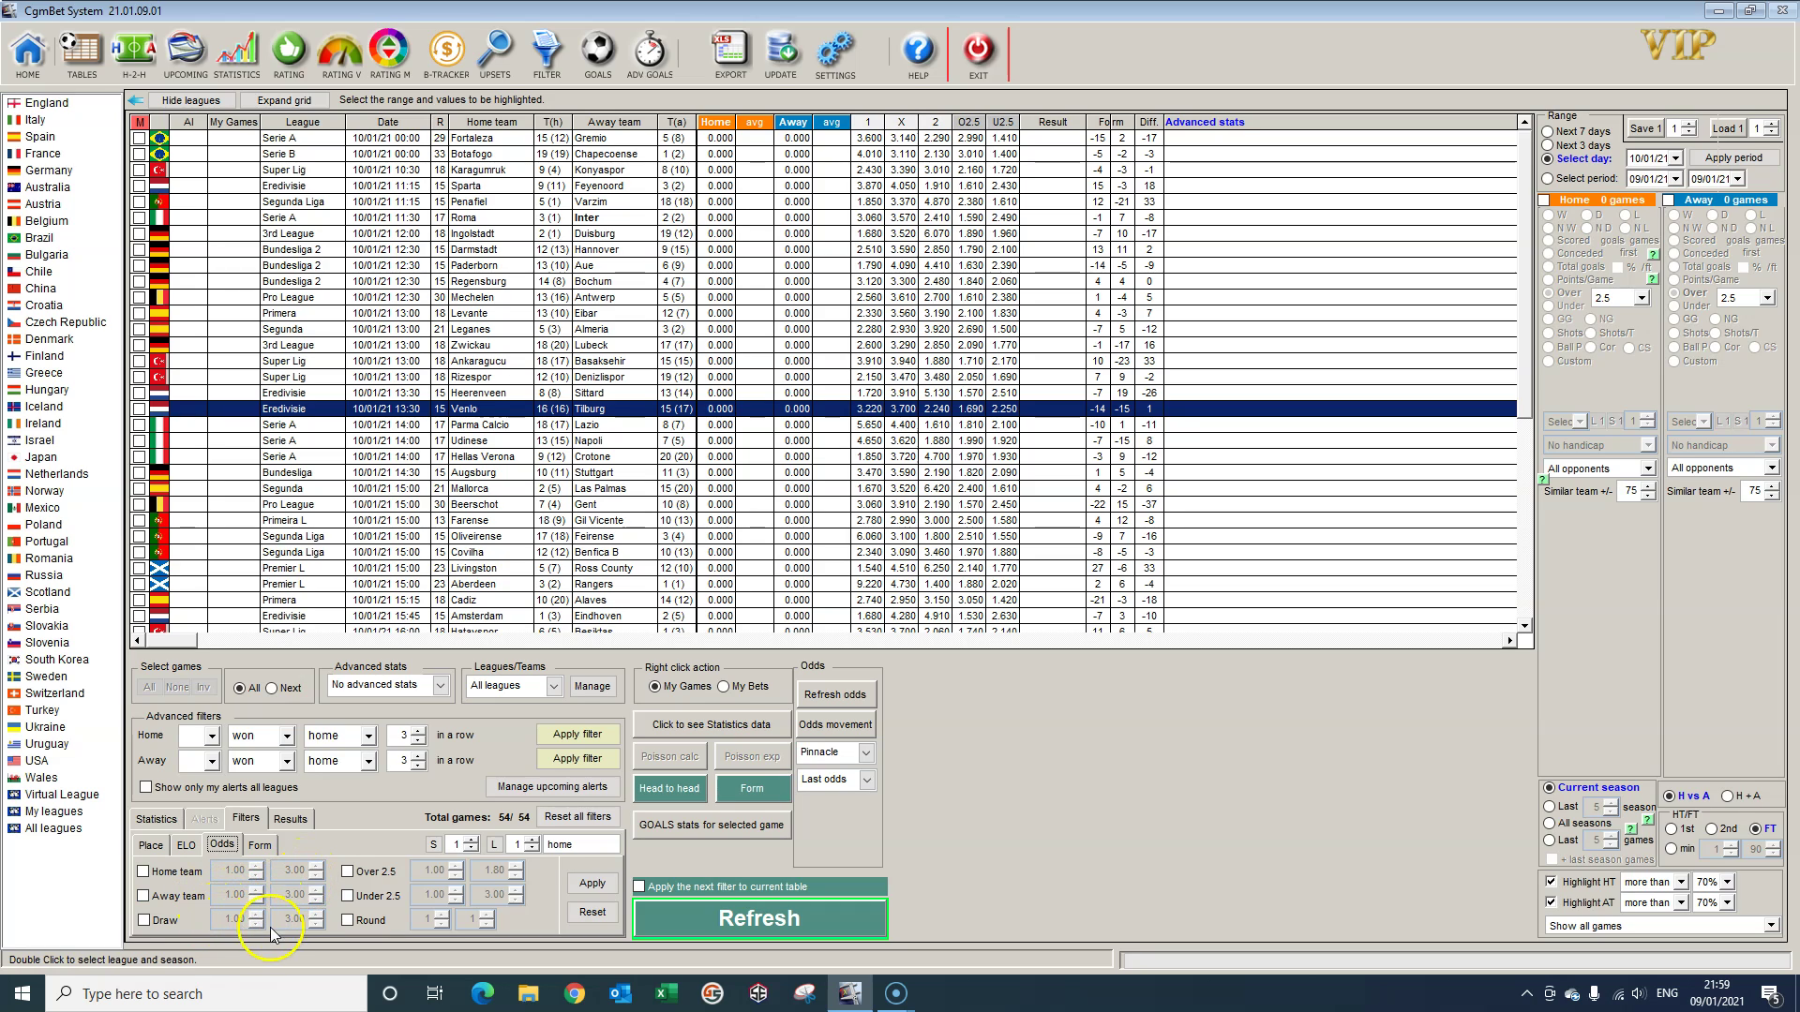
click(364, 883)
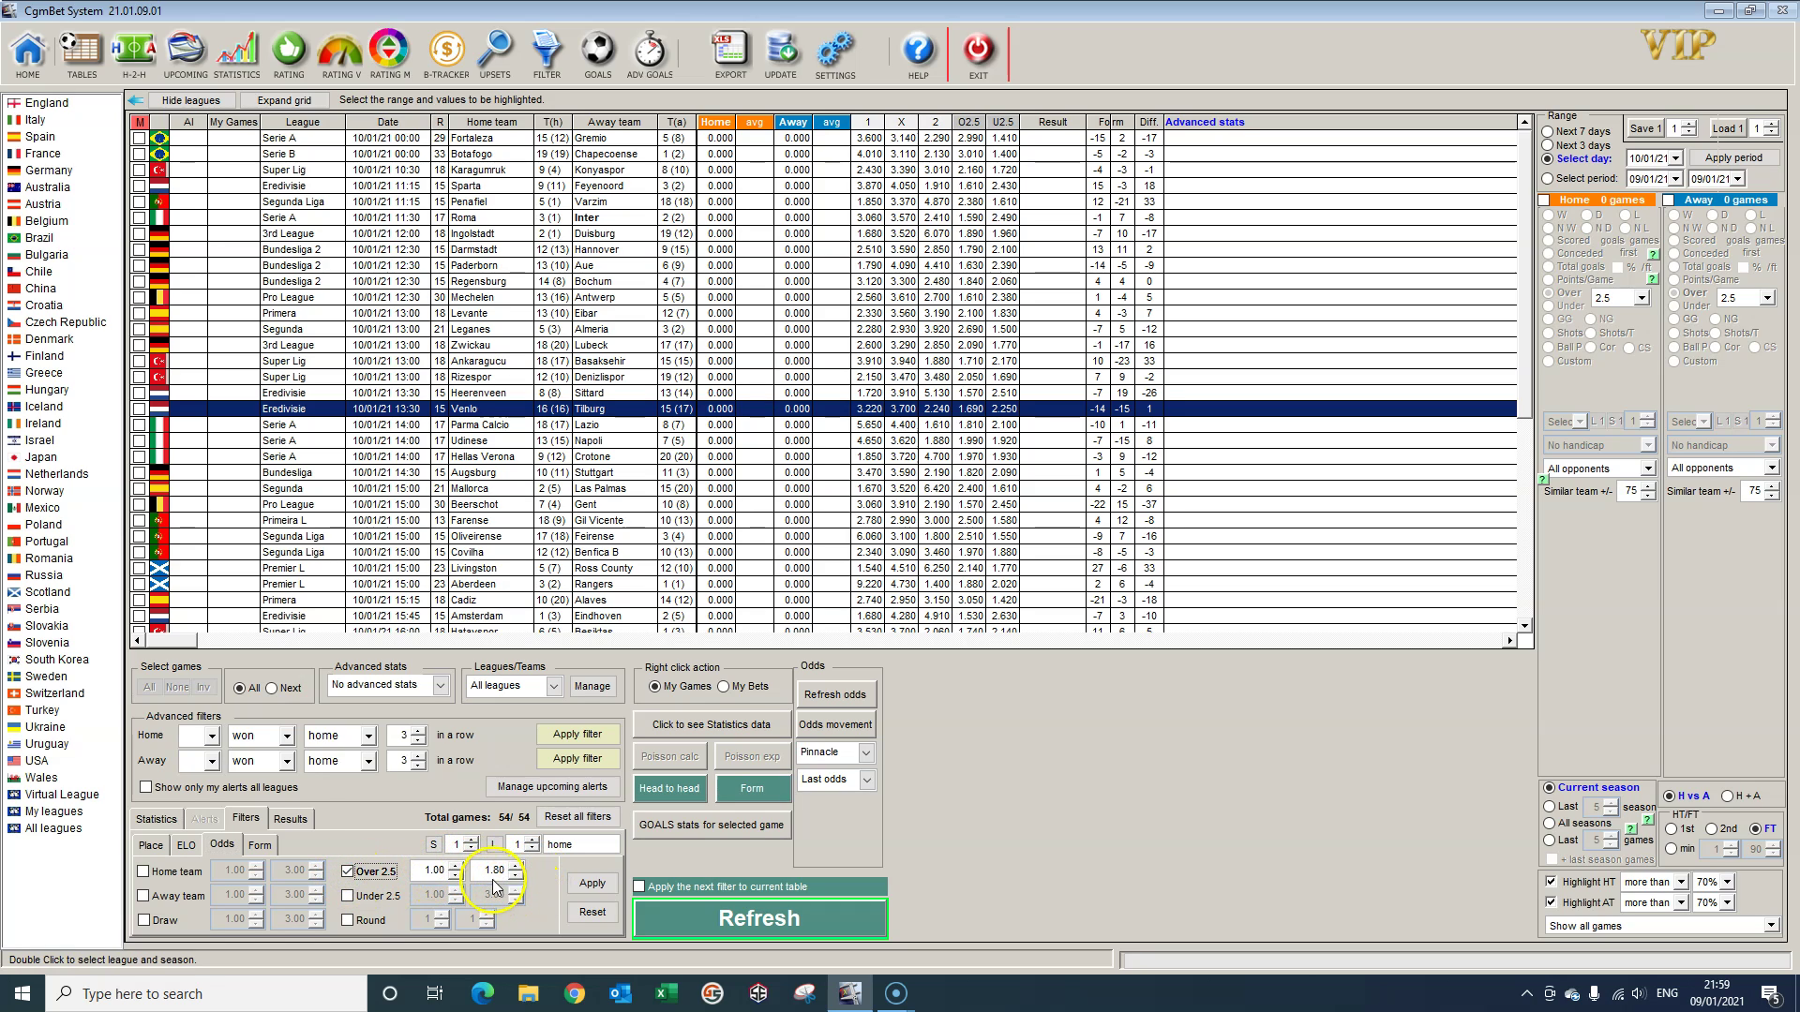
click(592, 883)
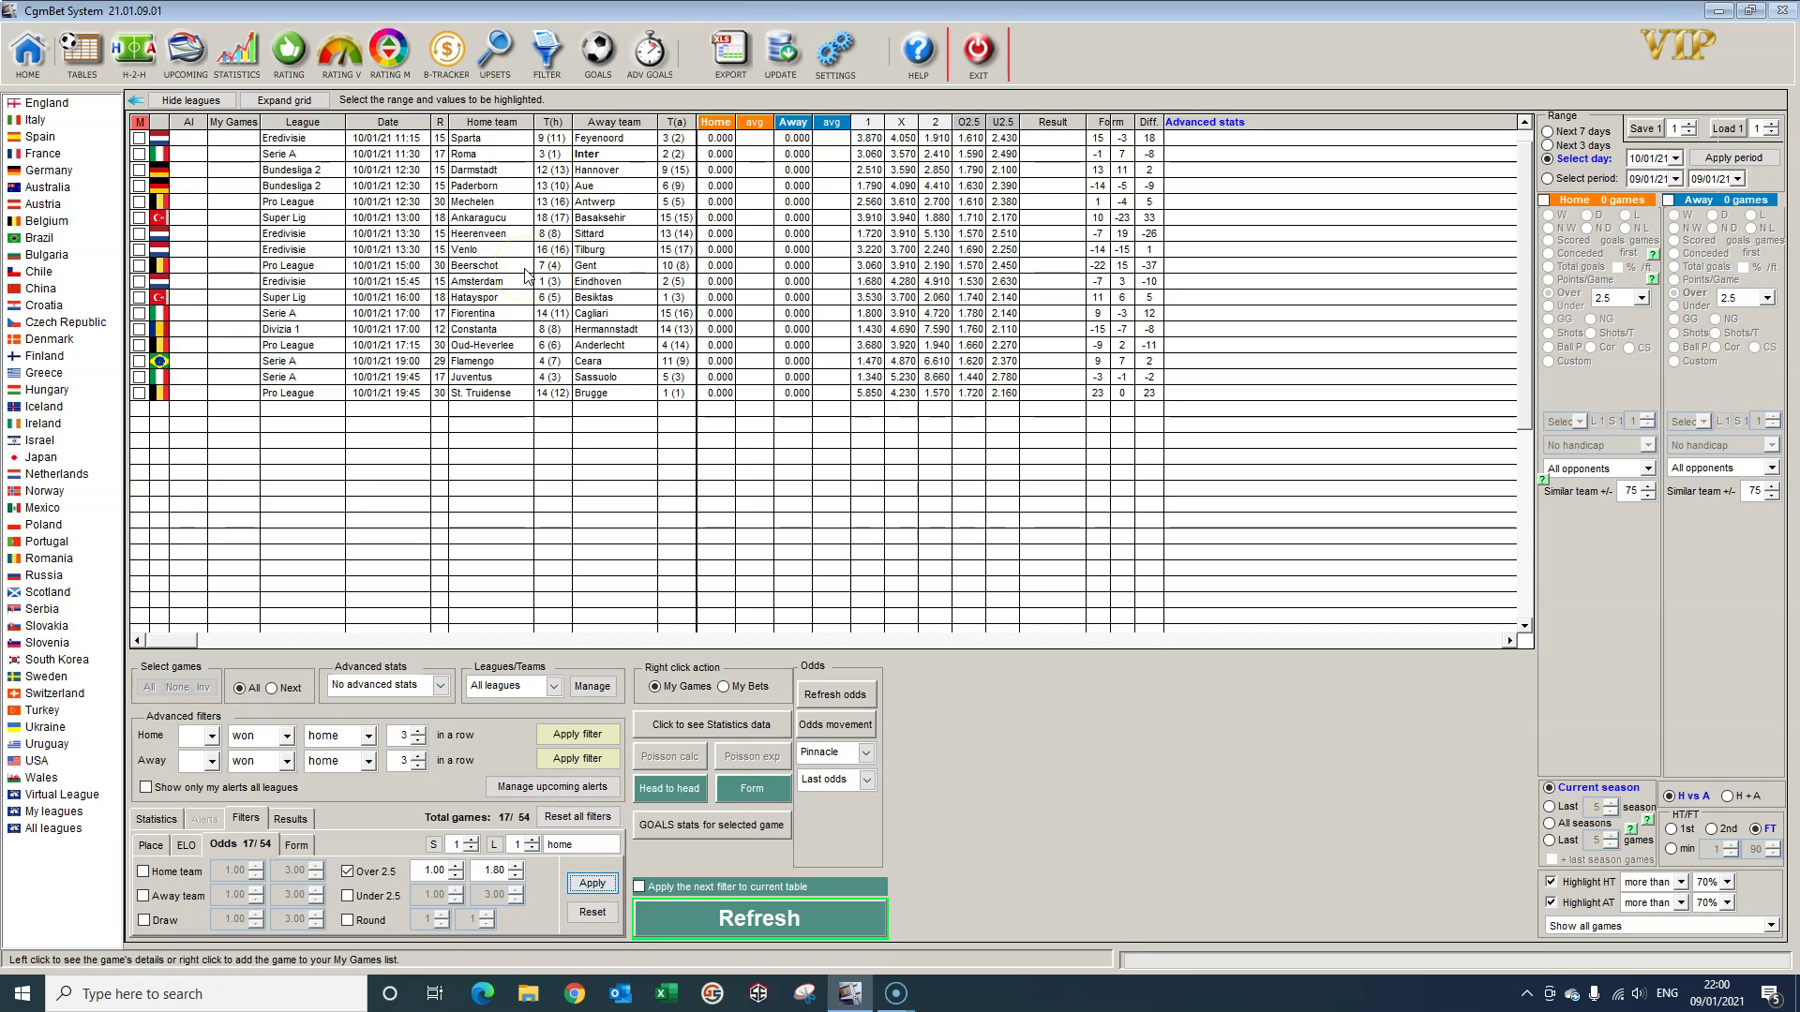
Step: Examine the head-to-head tables for the Sparta–Feyenoord game, restricted to home versus away results
click(493, 144)
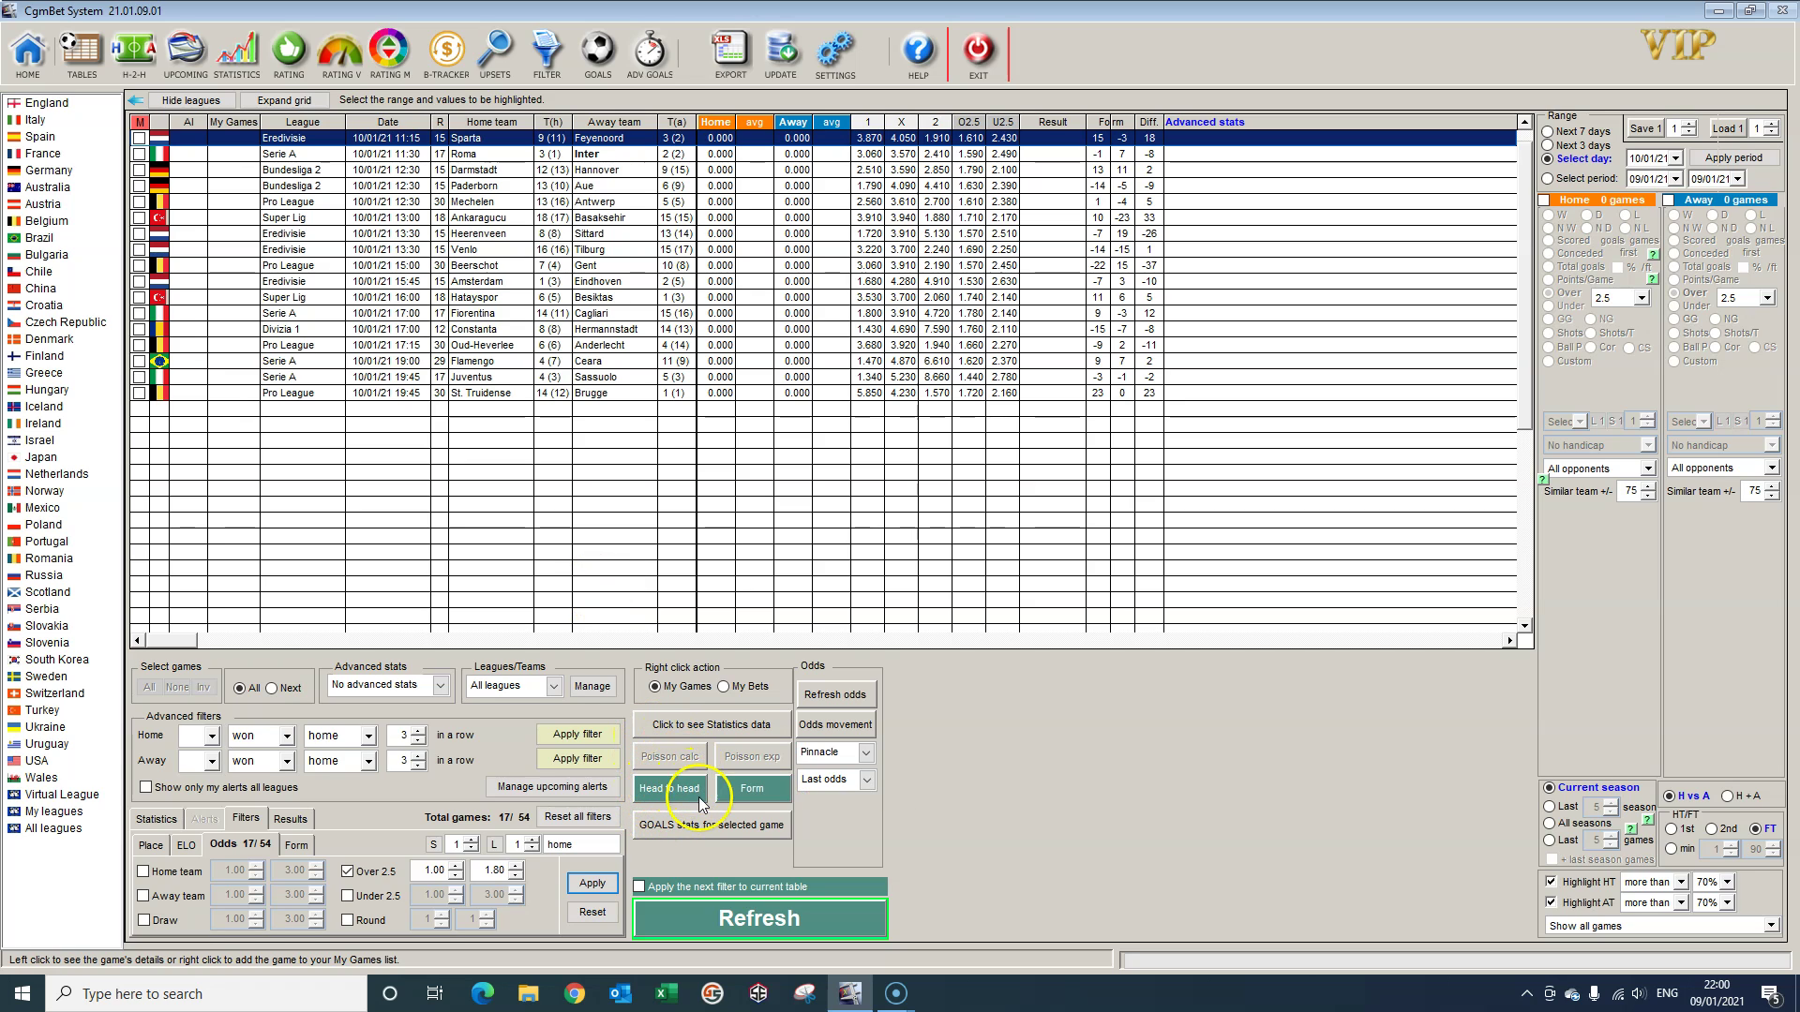
click(662, 789)
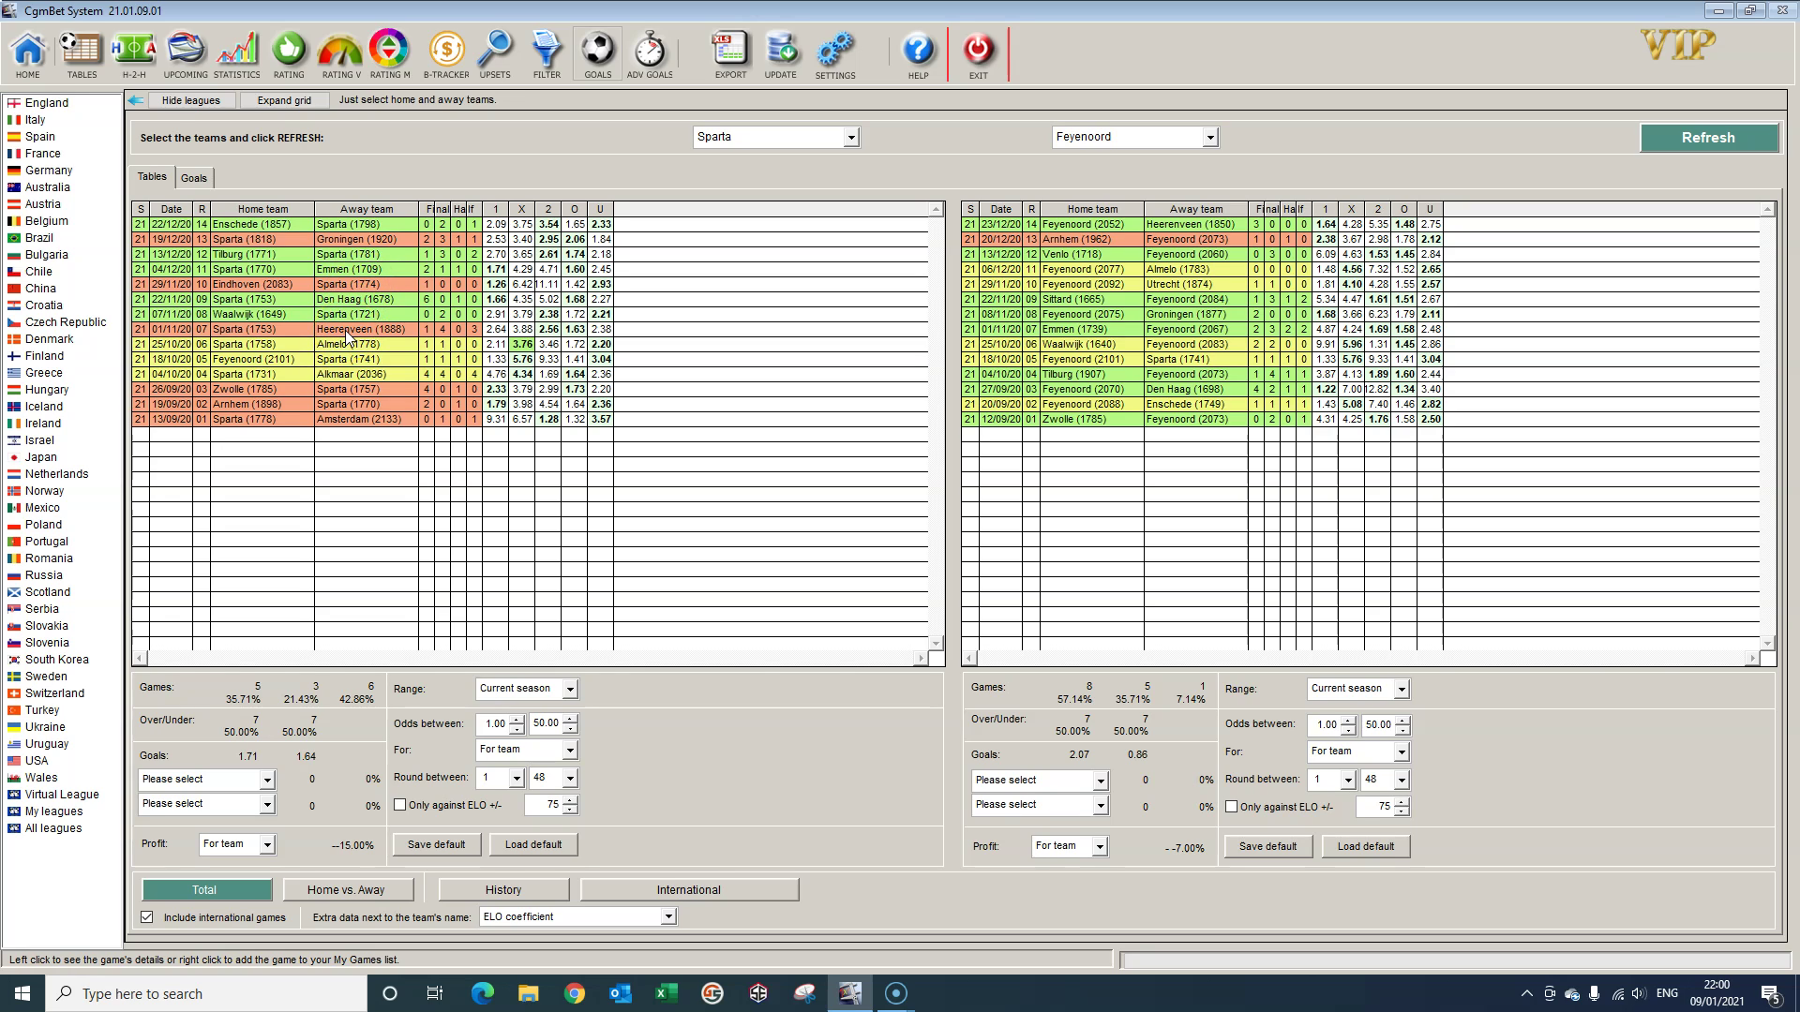
click(458, 784)
click(361, 890)
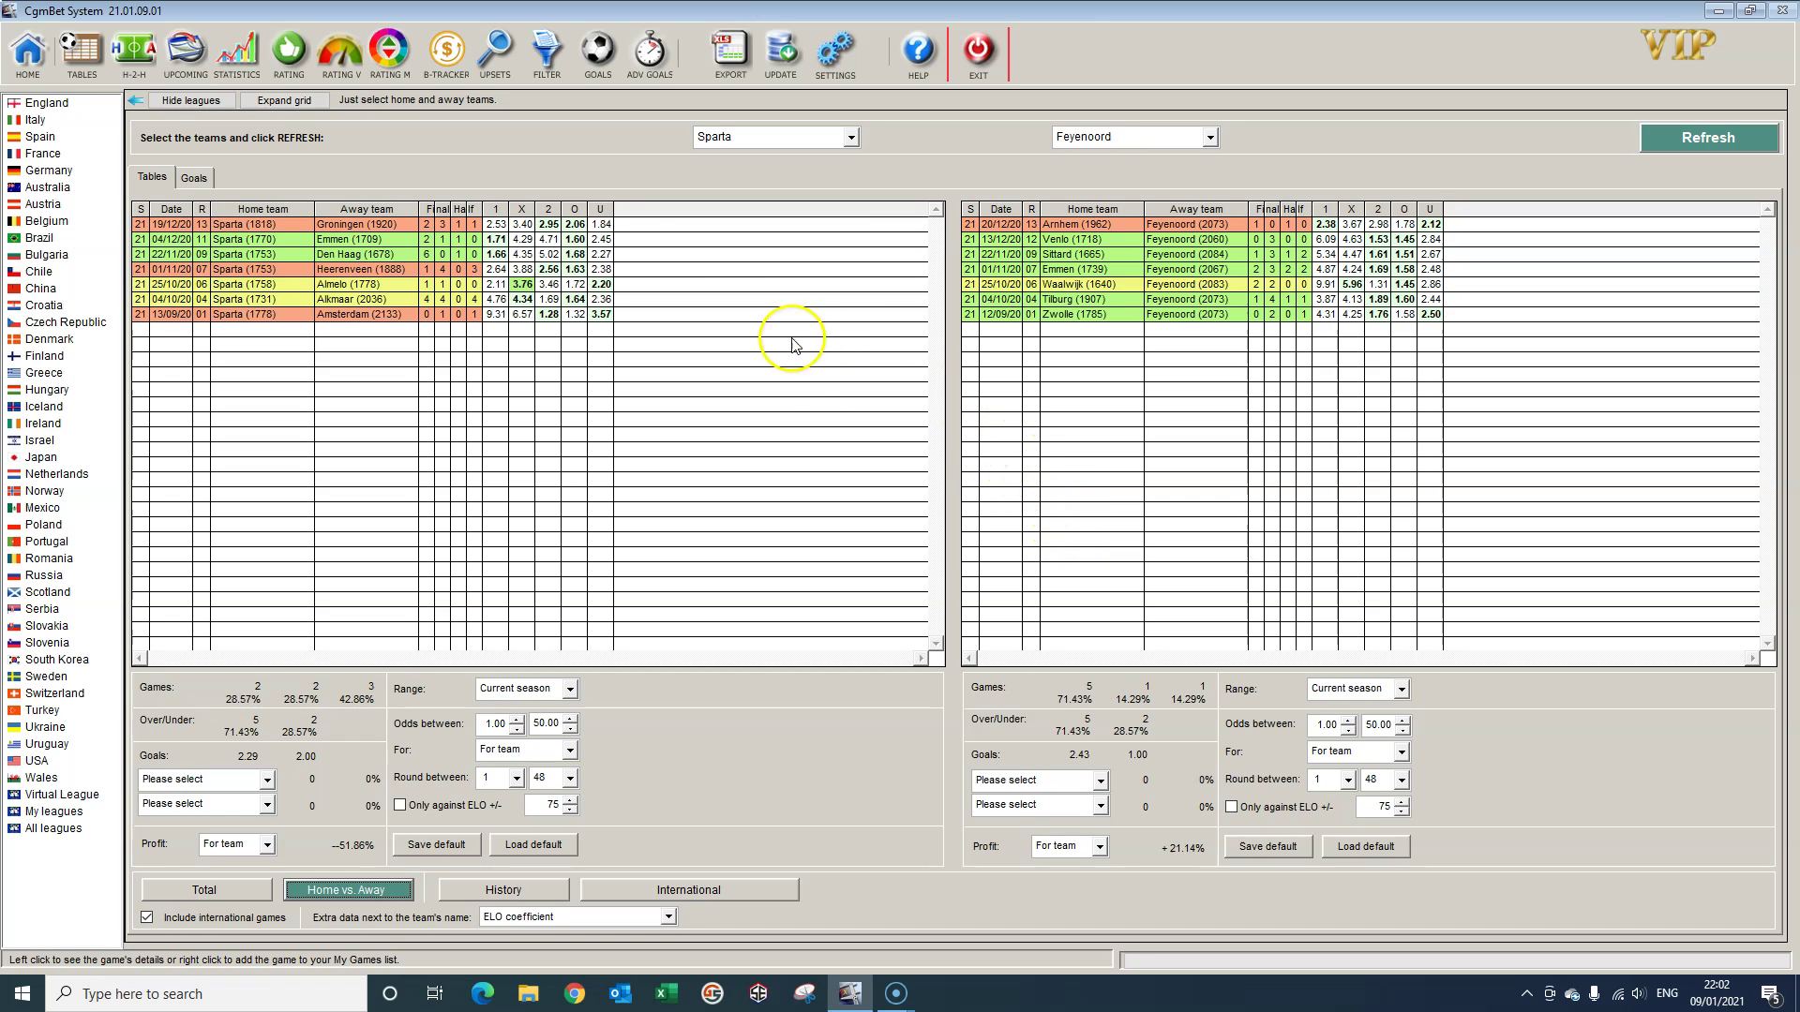
Step: Open the goals statistics for Sparta against Feyenoord and calculate them over the last 3 seasons
click(597, 58)
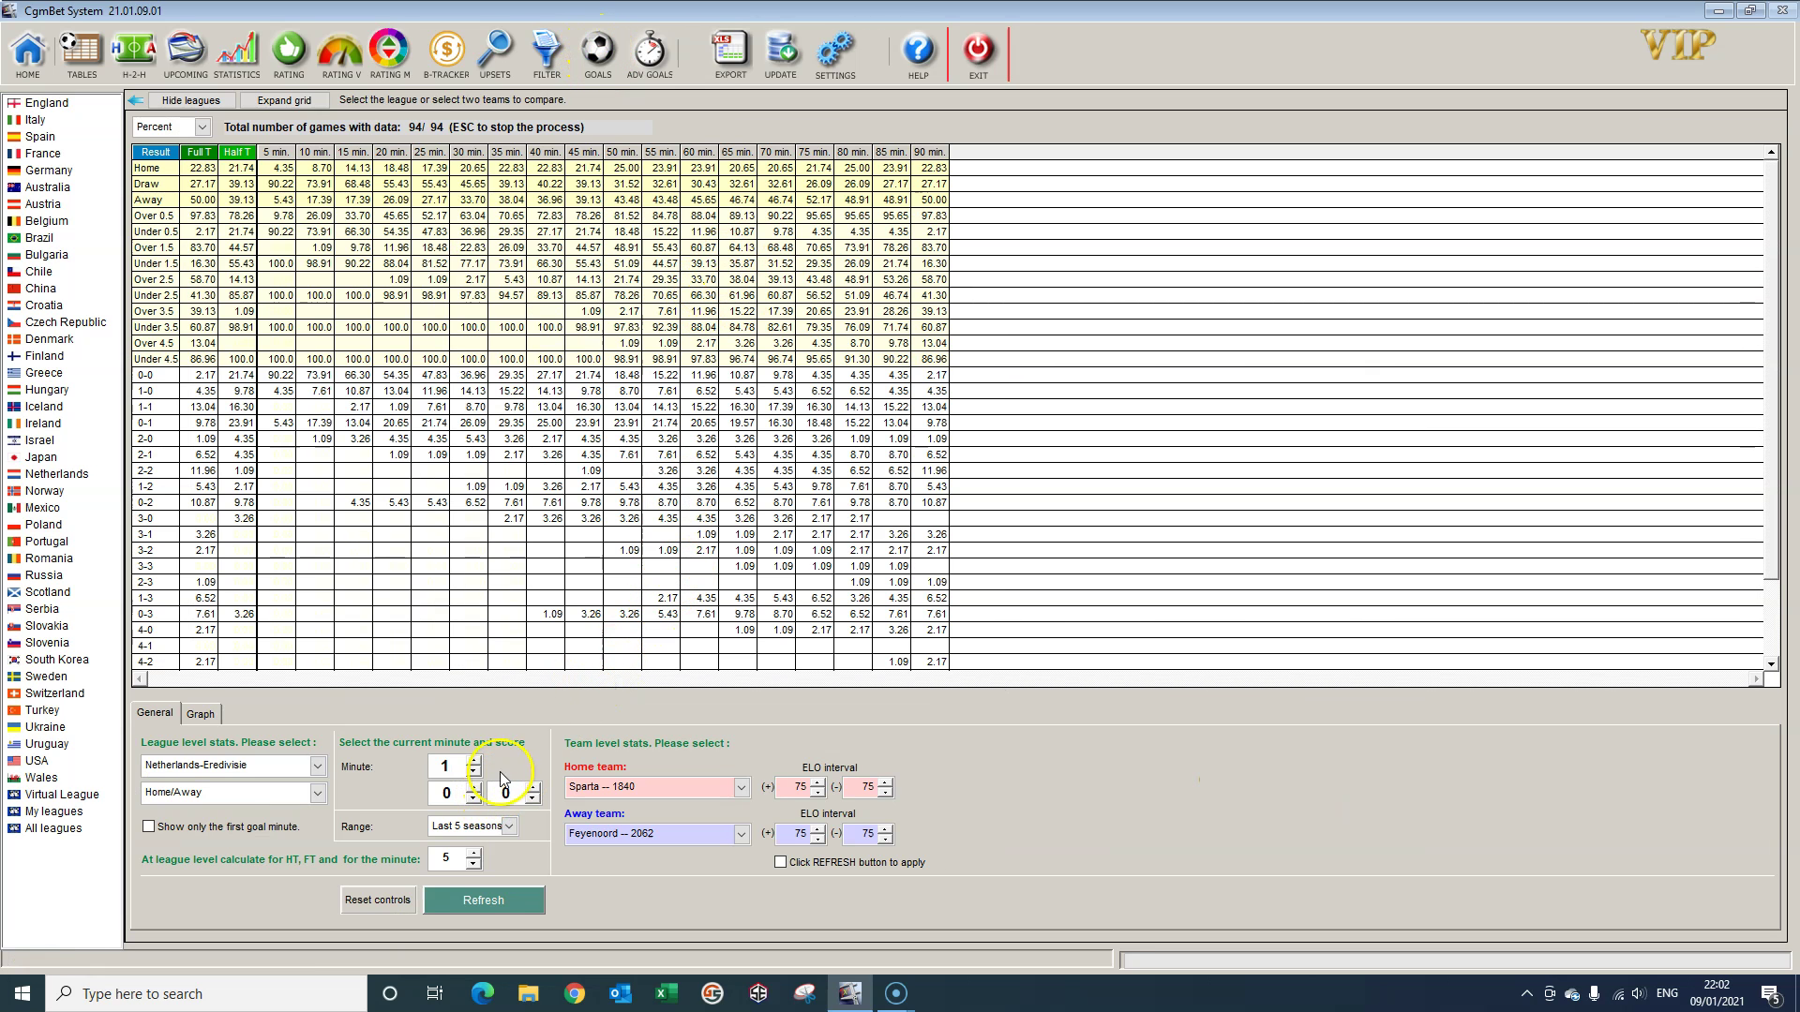
click(481, 902)
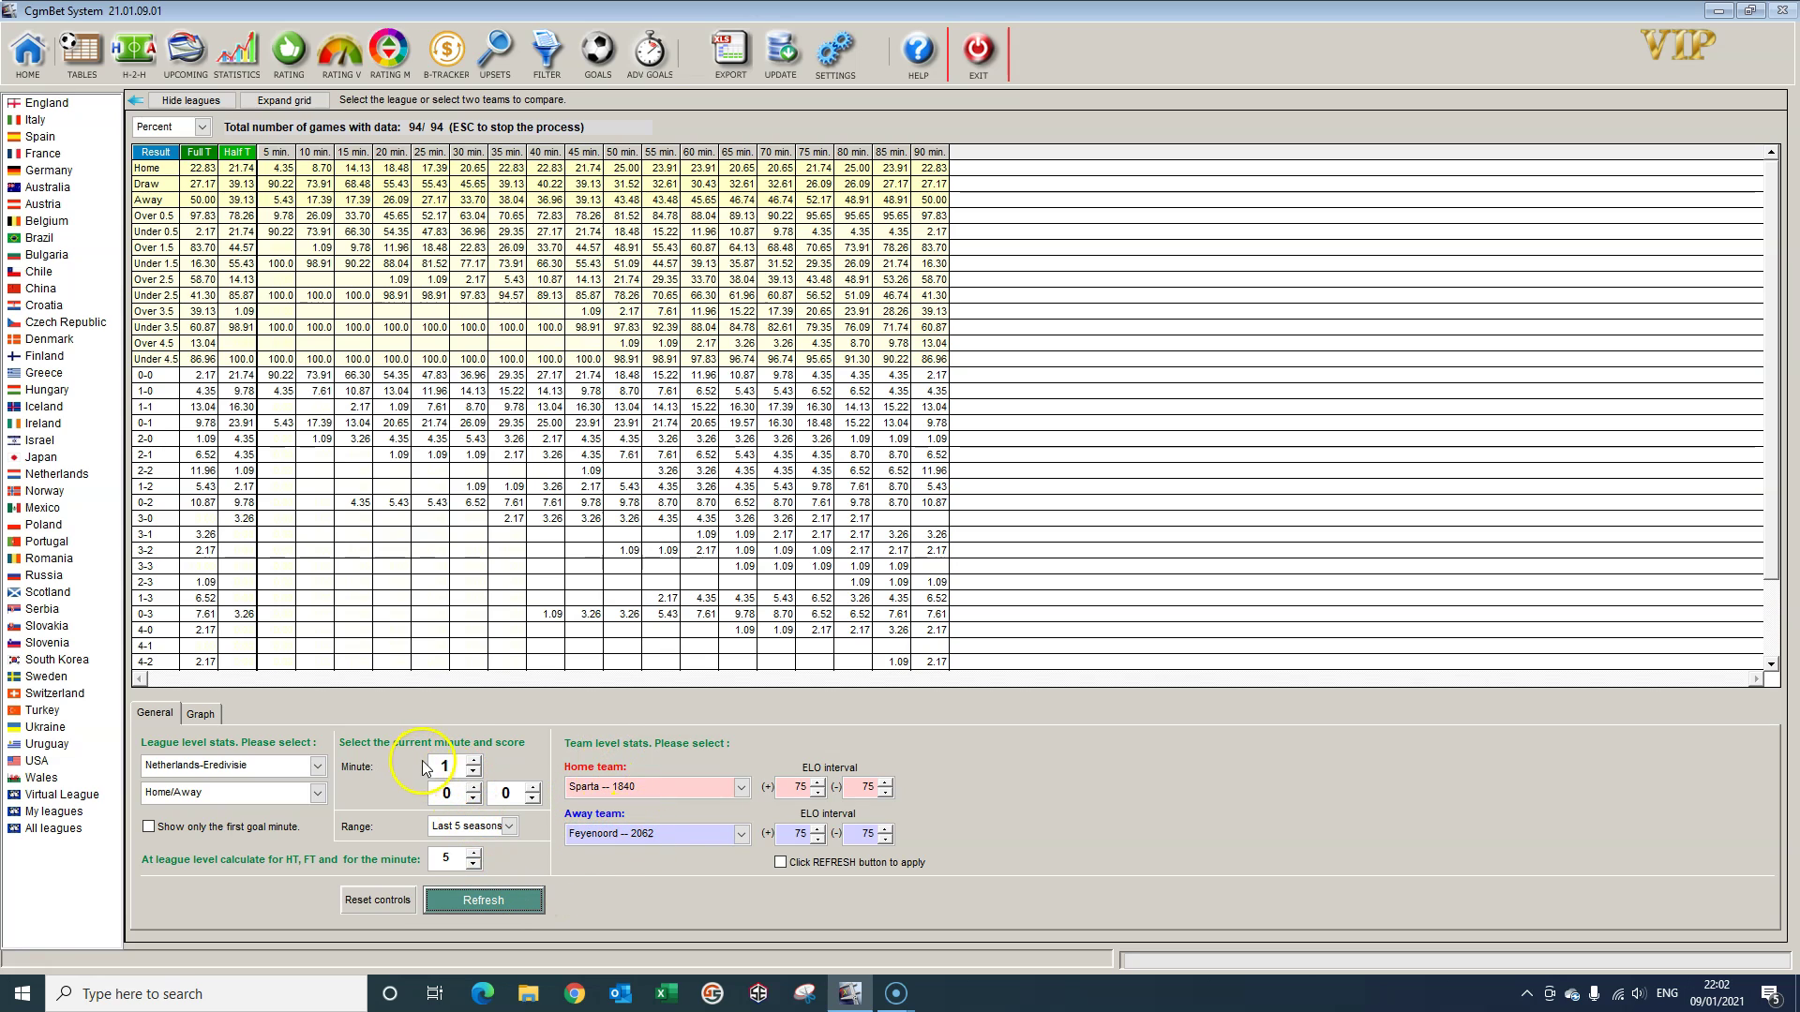
click(510, 827)
click(492, 891)
click(514, 900)
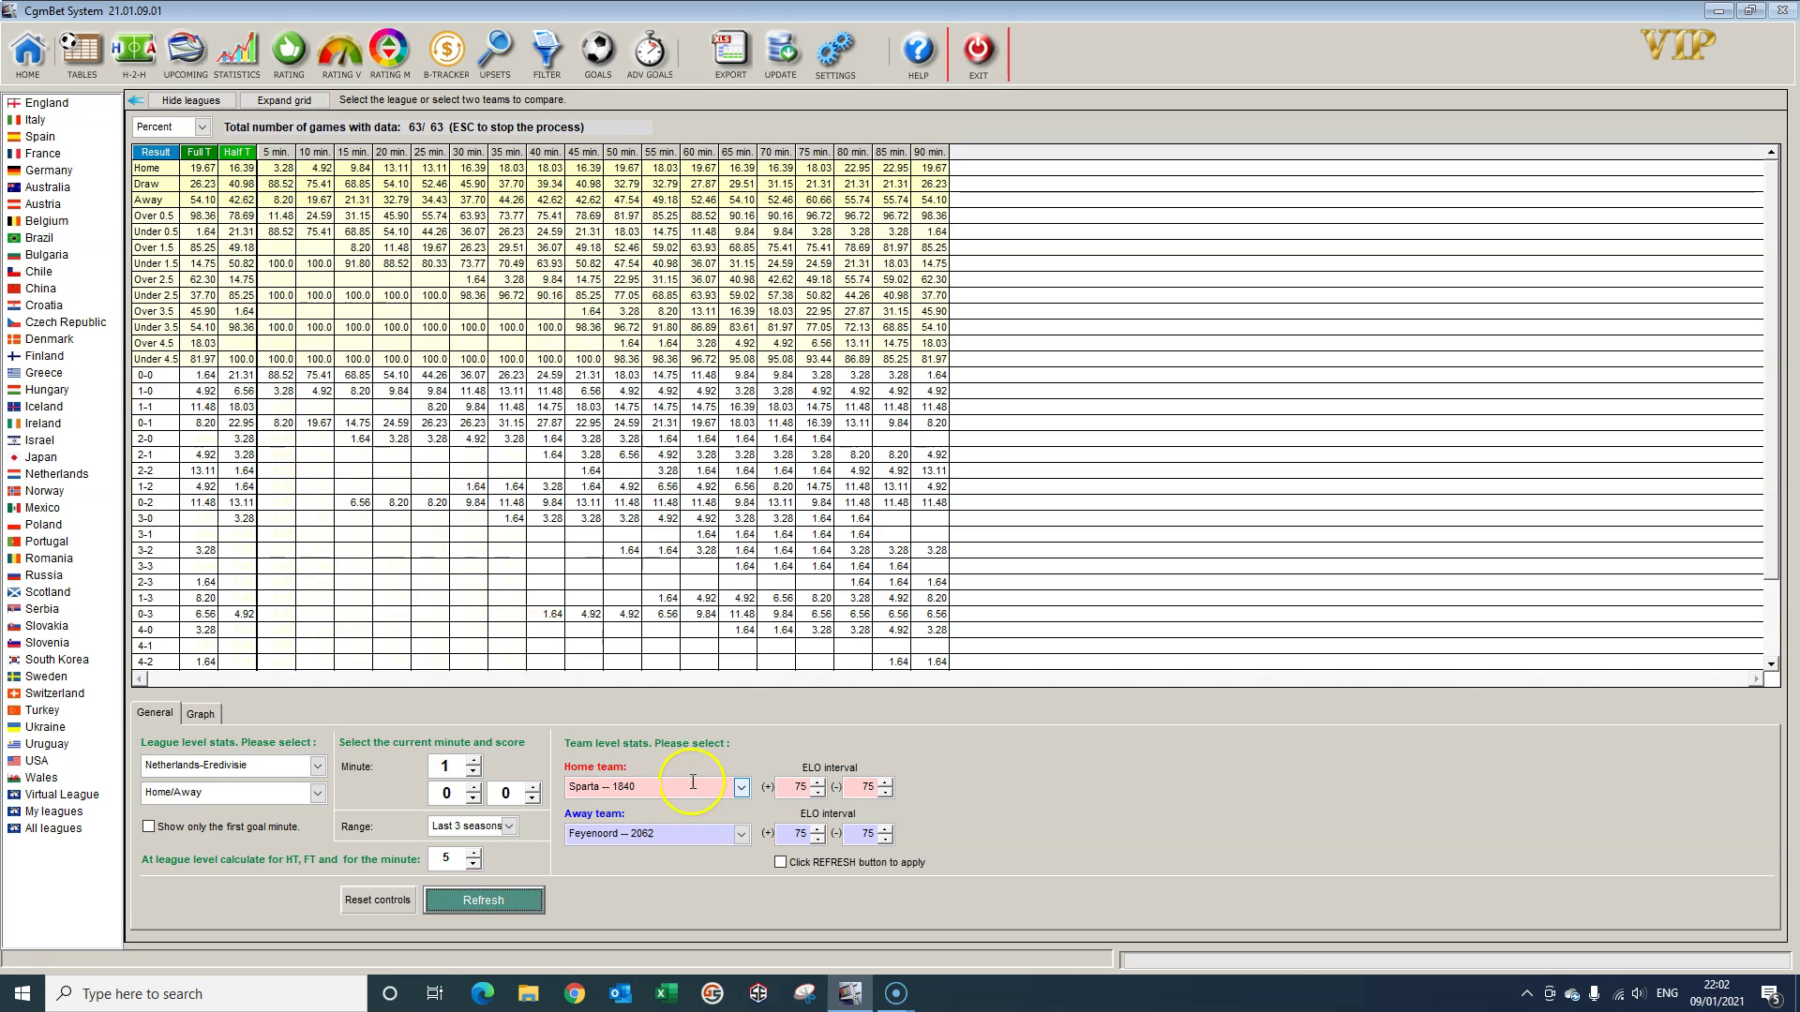
Step: Recalculate the goals statistics with the range set to the last 5 seasons
click(509, 827)
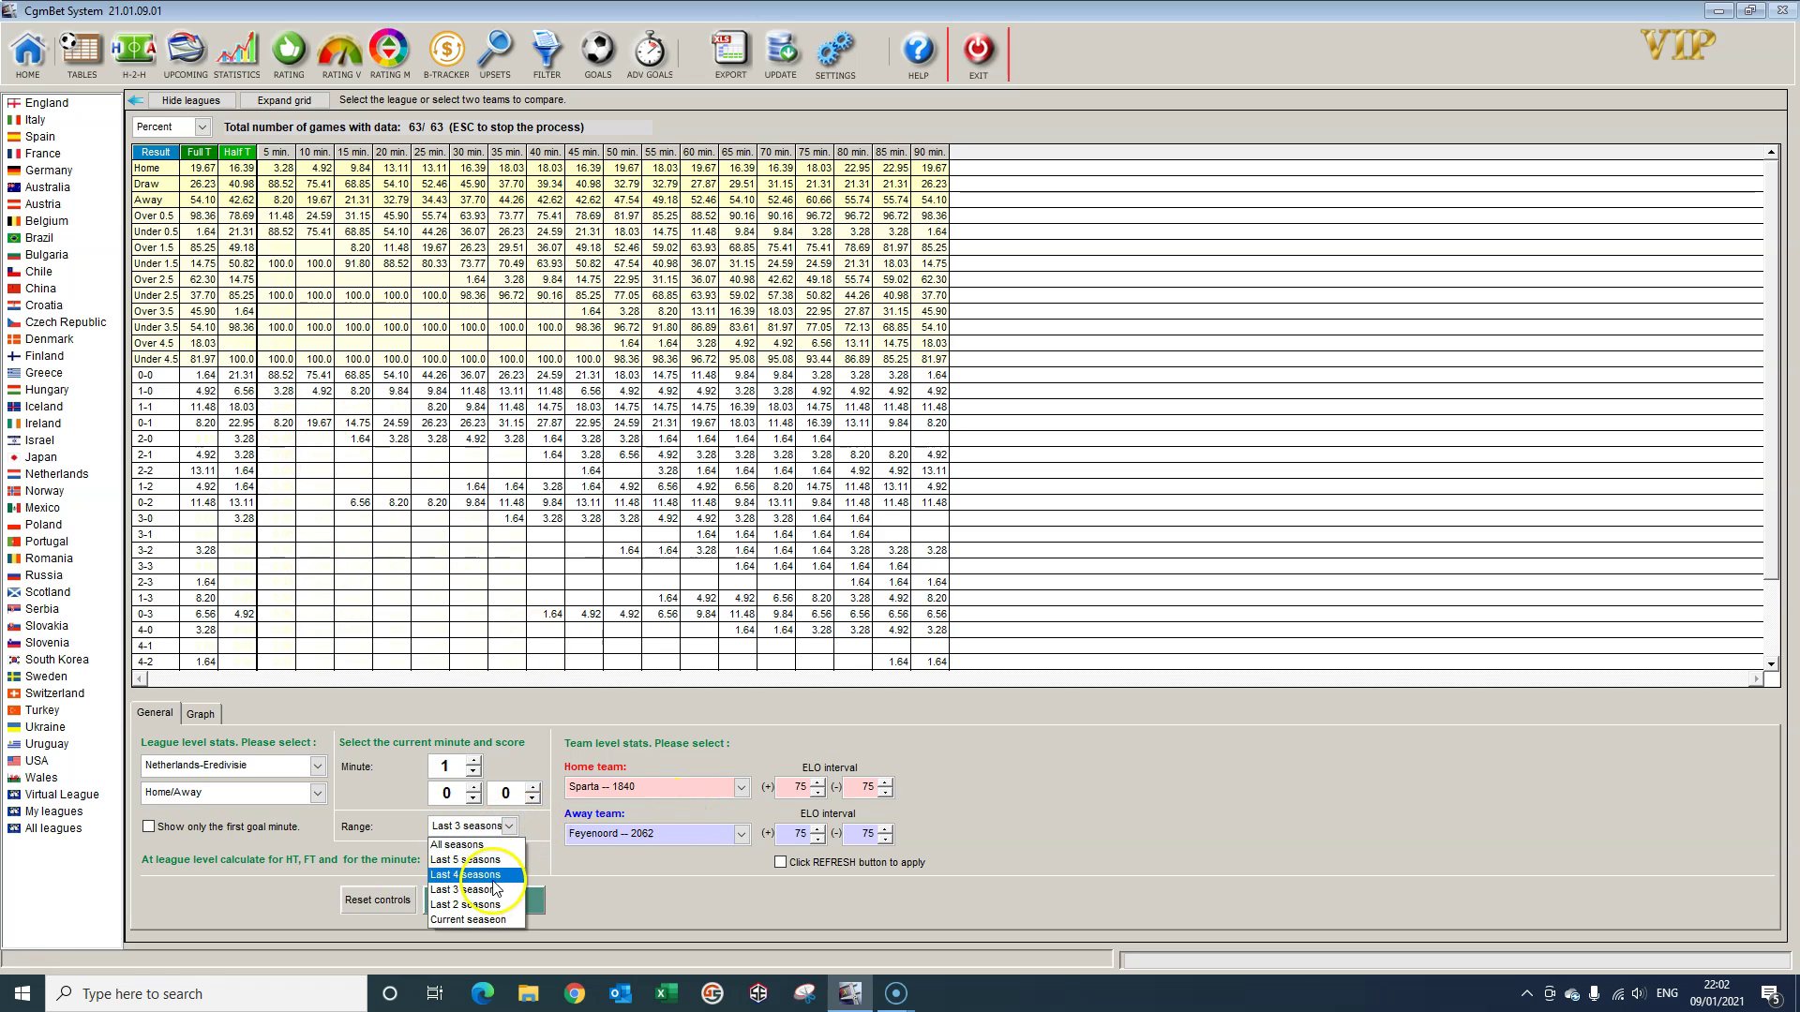
click(495, 861)
click(499, 898)
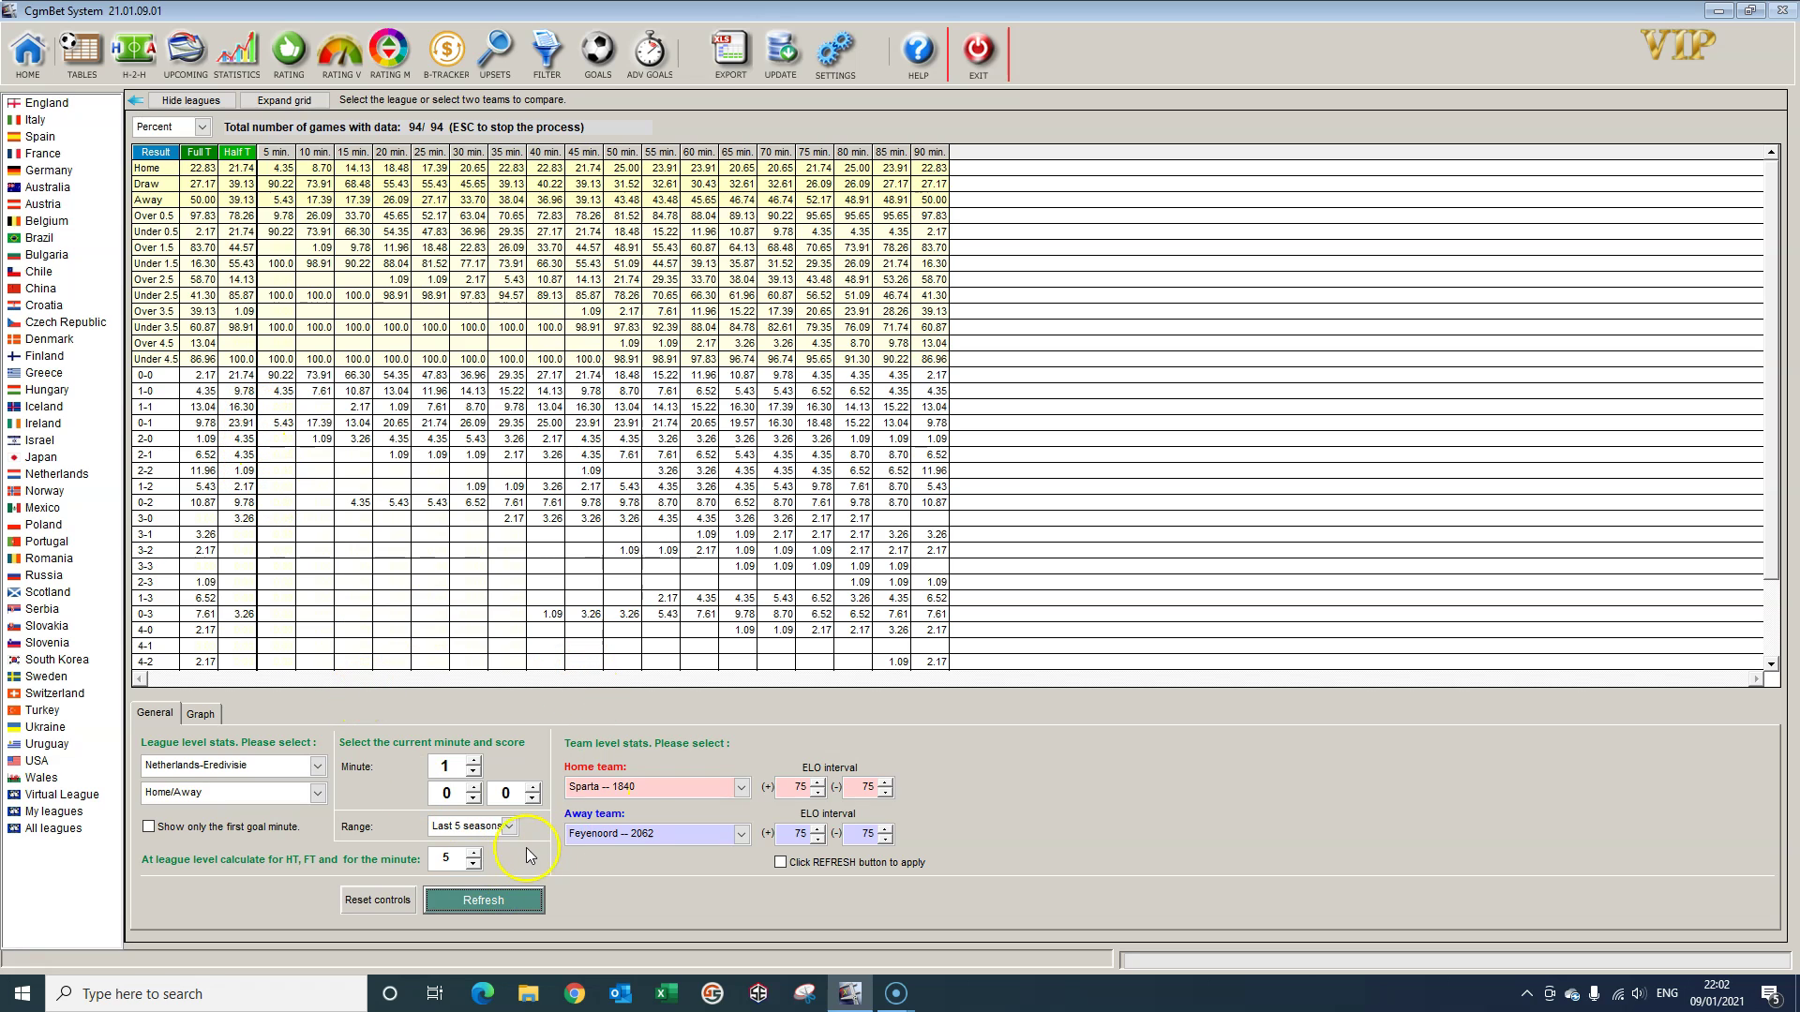
Step: Return the goals statistics range to the last 3 seasons and refresh the table
click(507, 826)
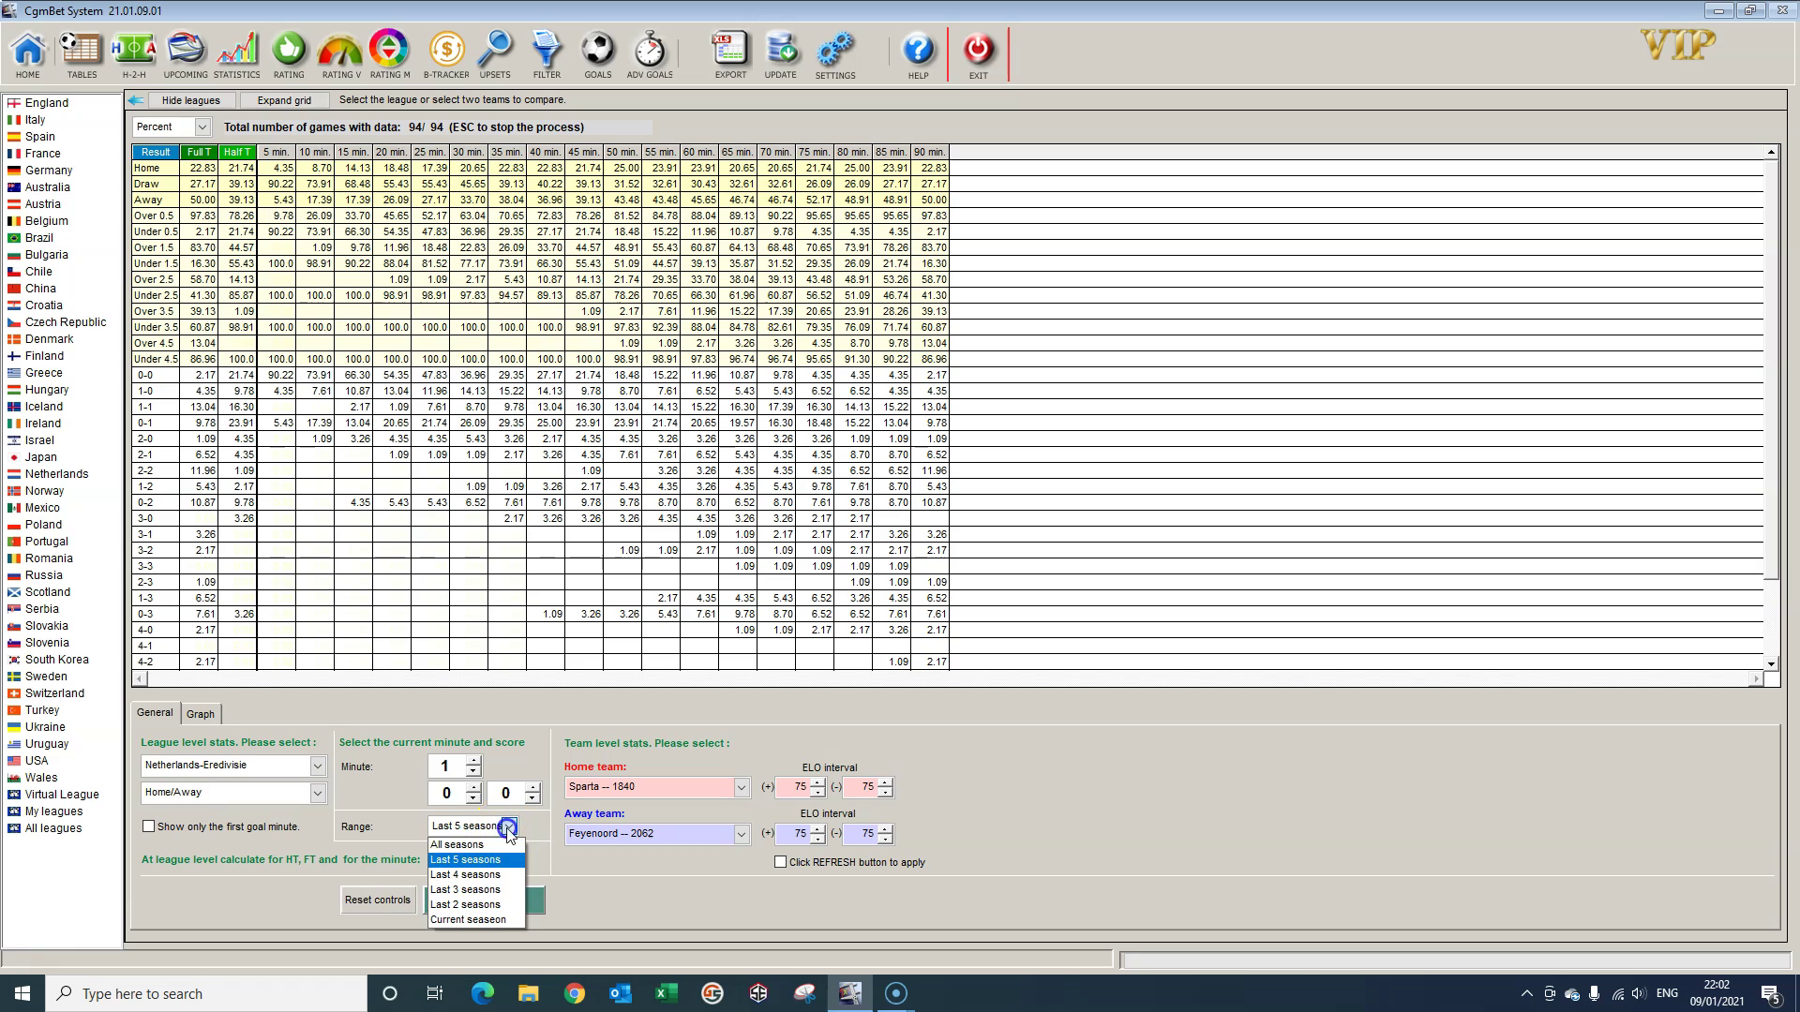
click(488, 888)
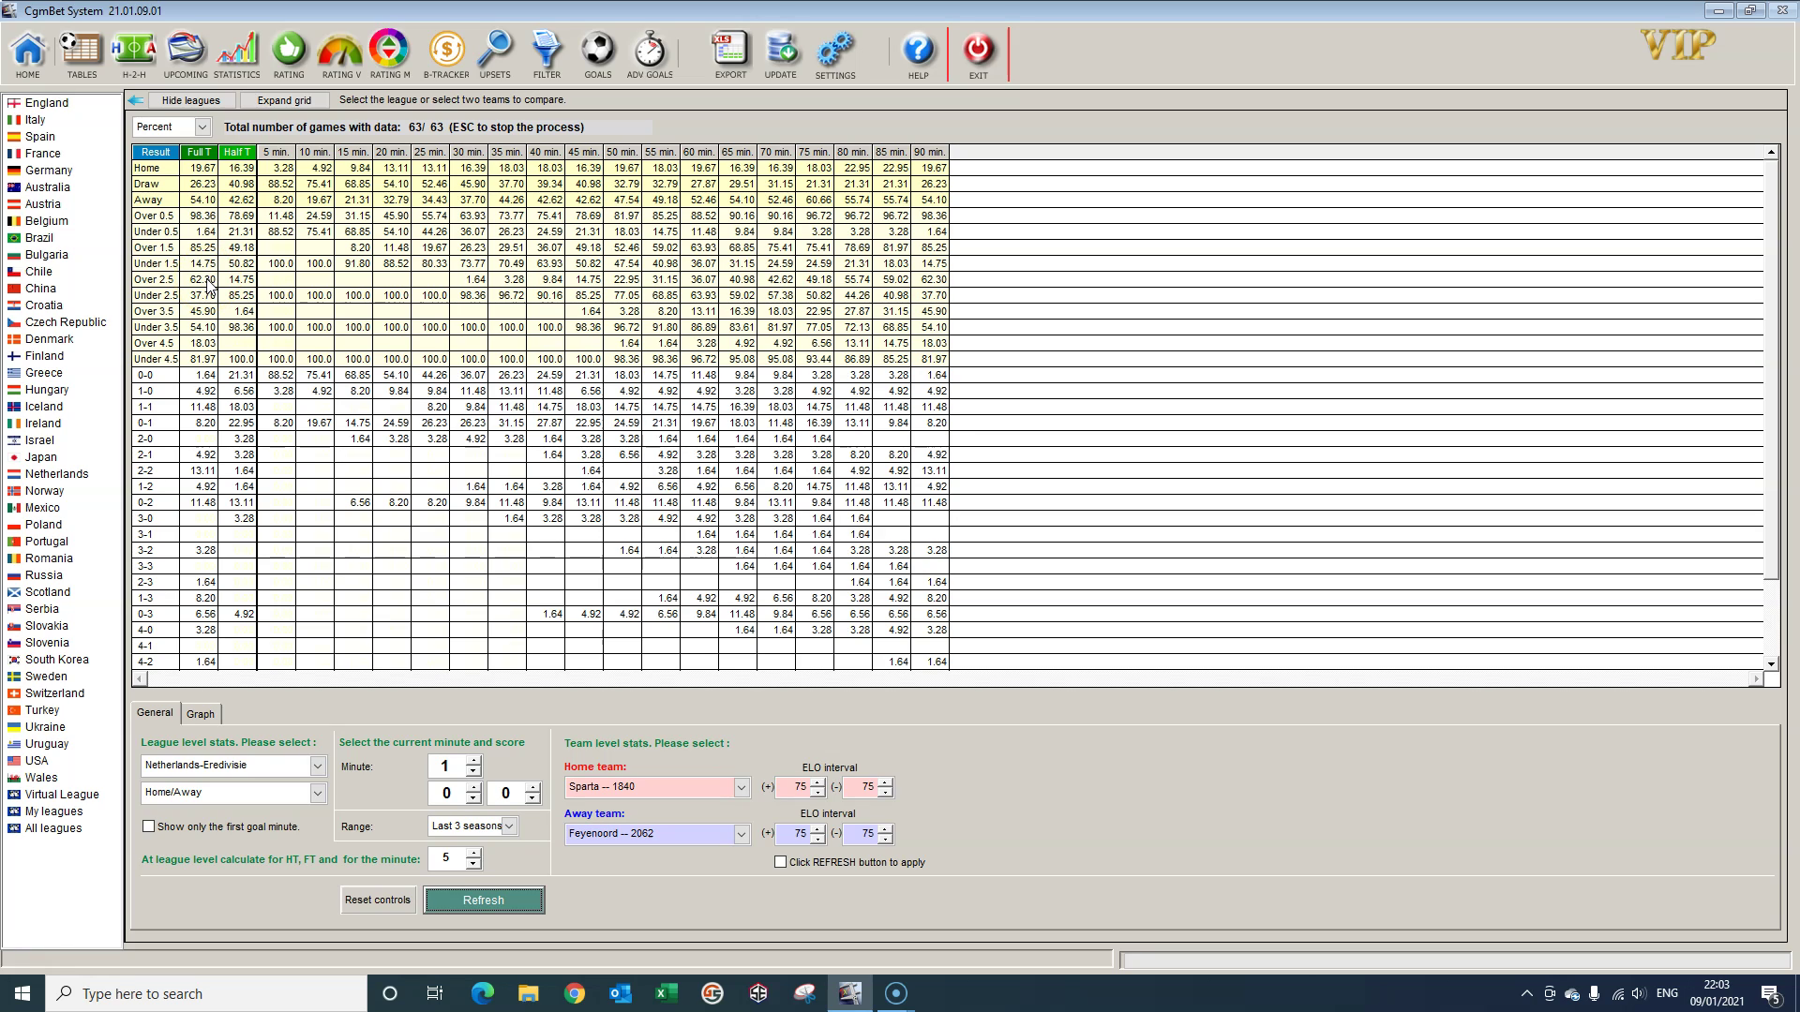
Step: Return to the upcoming games and save Sparta–Feyenoord to My Games with an Over 2.50 bet
click(194, 60)
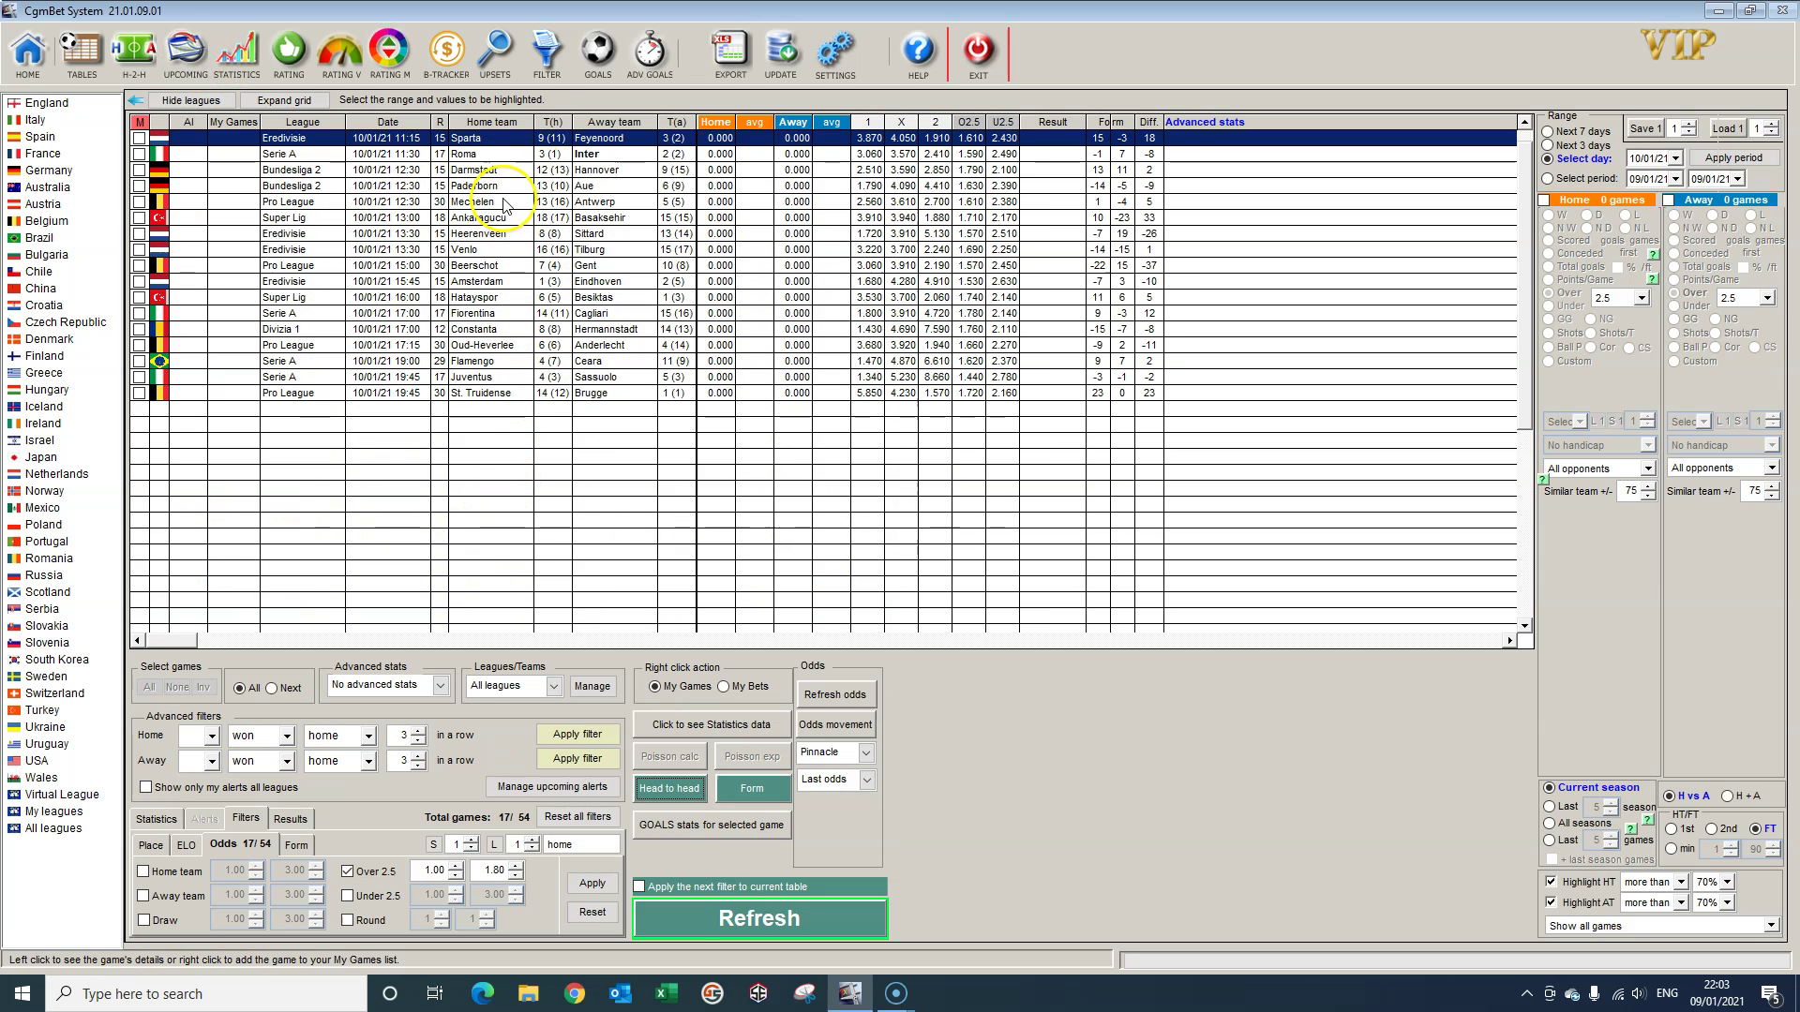
click(492, 141)
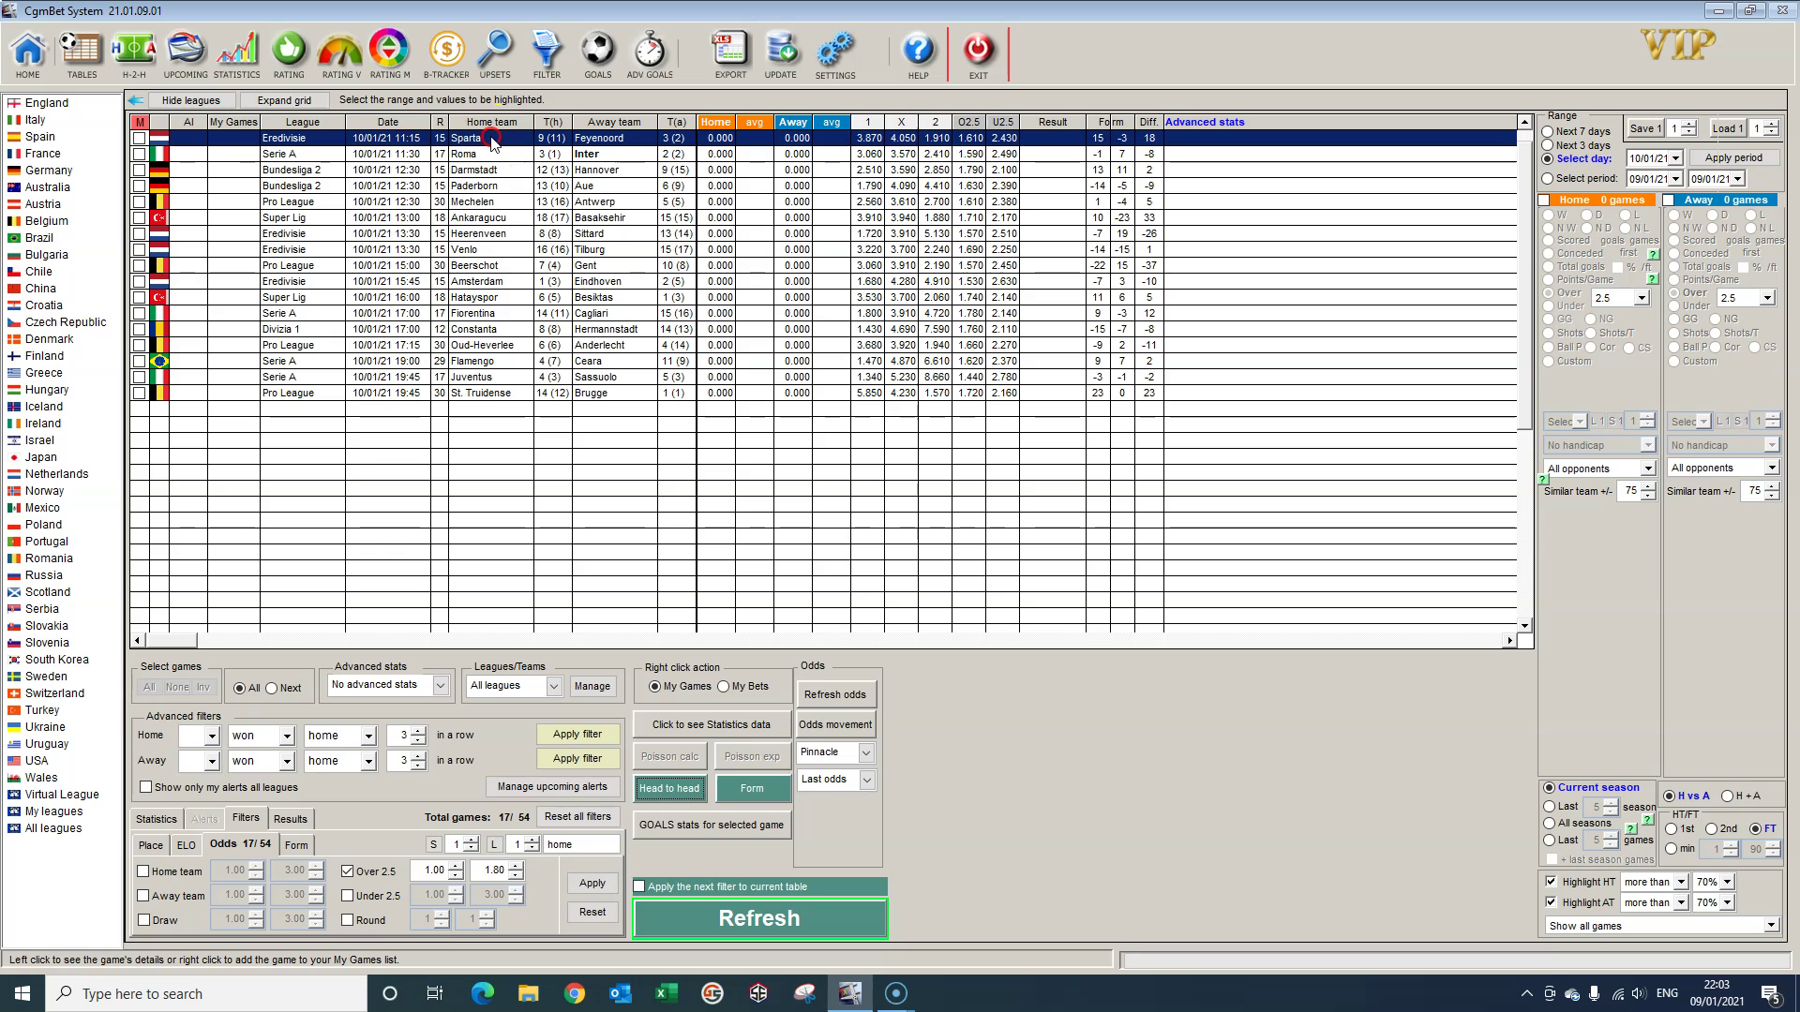
right_click(492, 143)
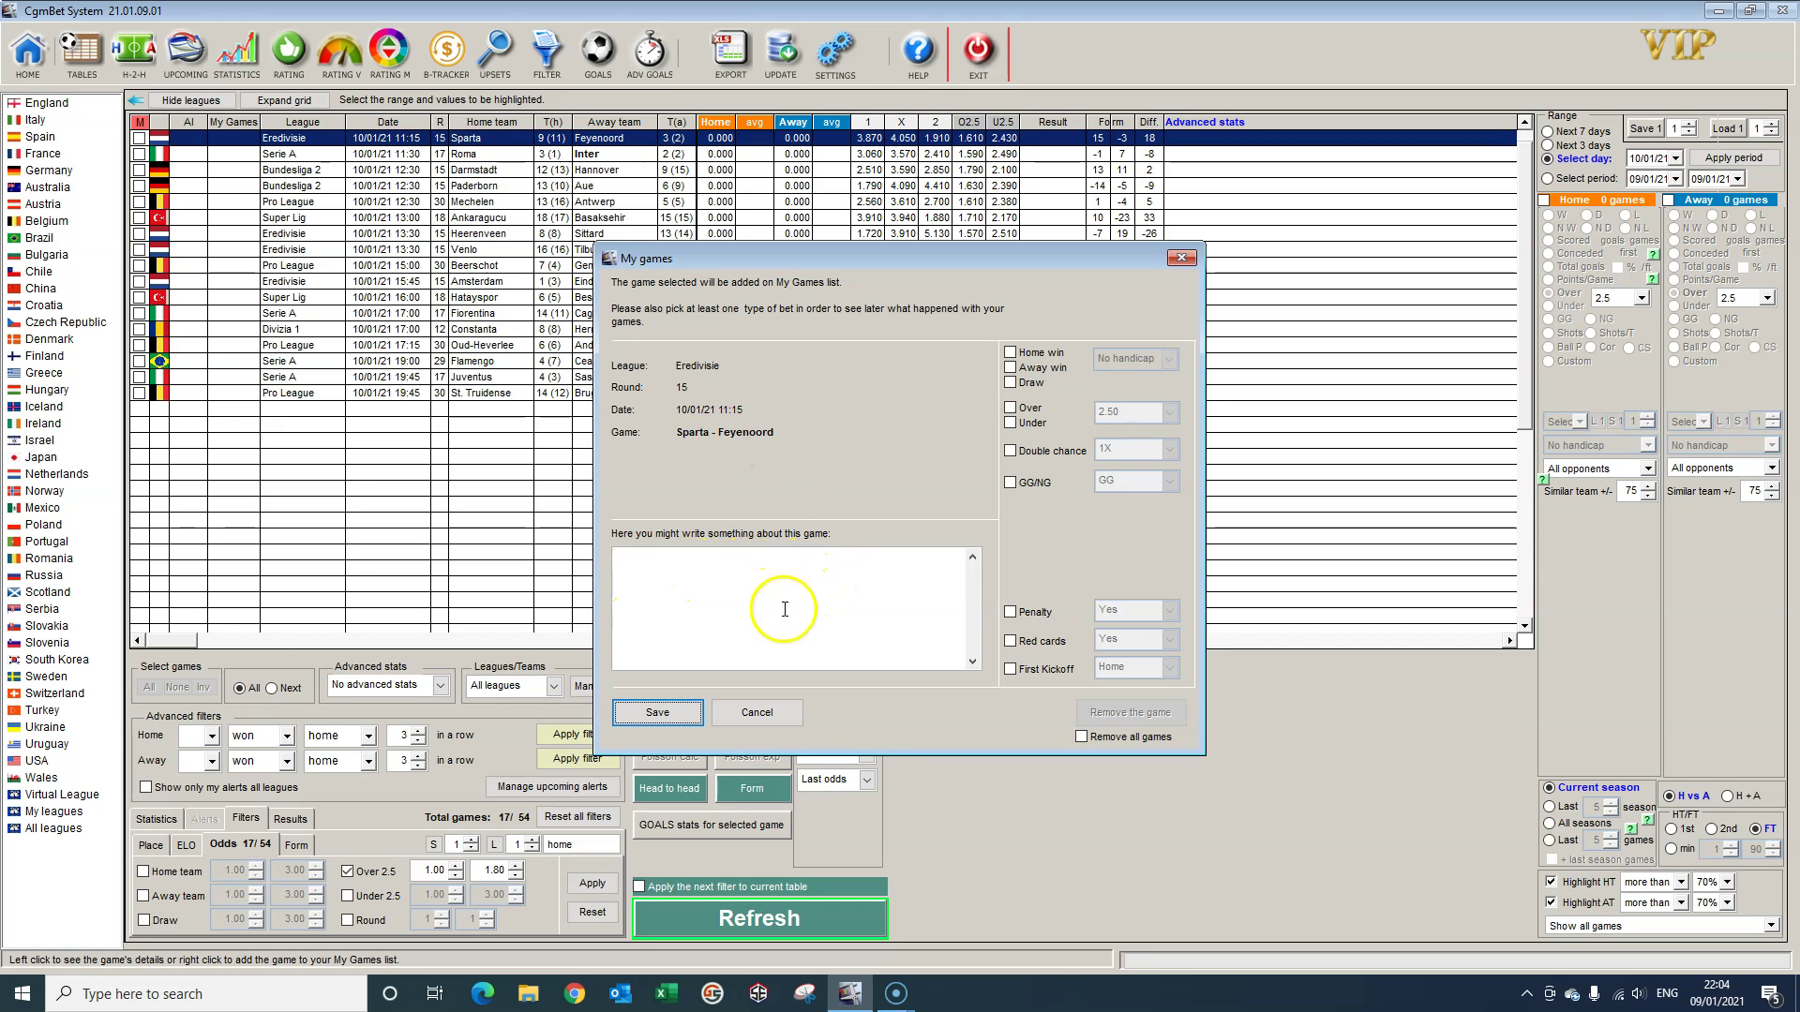
click(1011, 408)
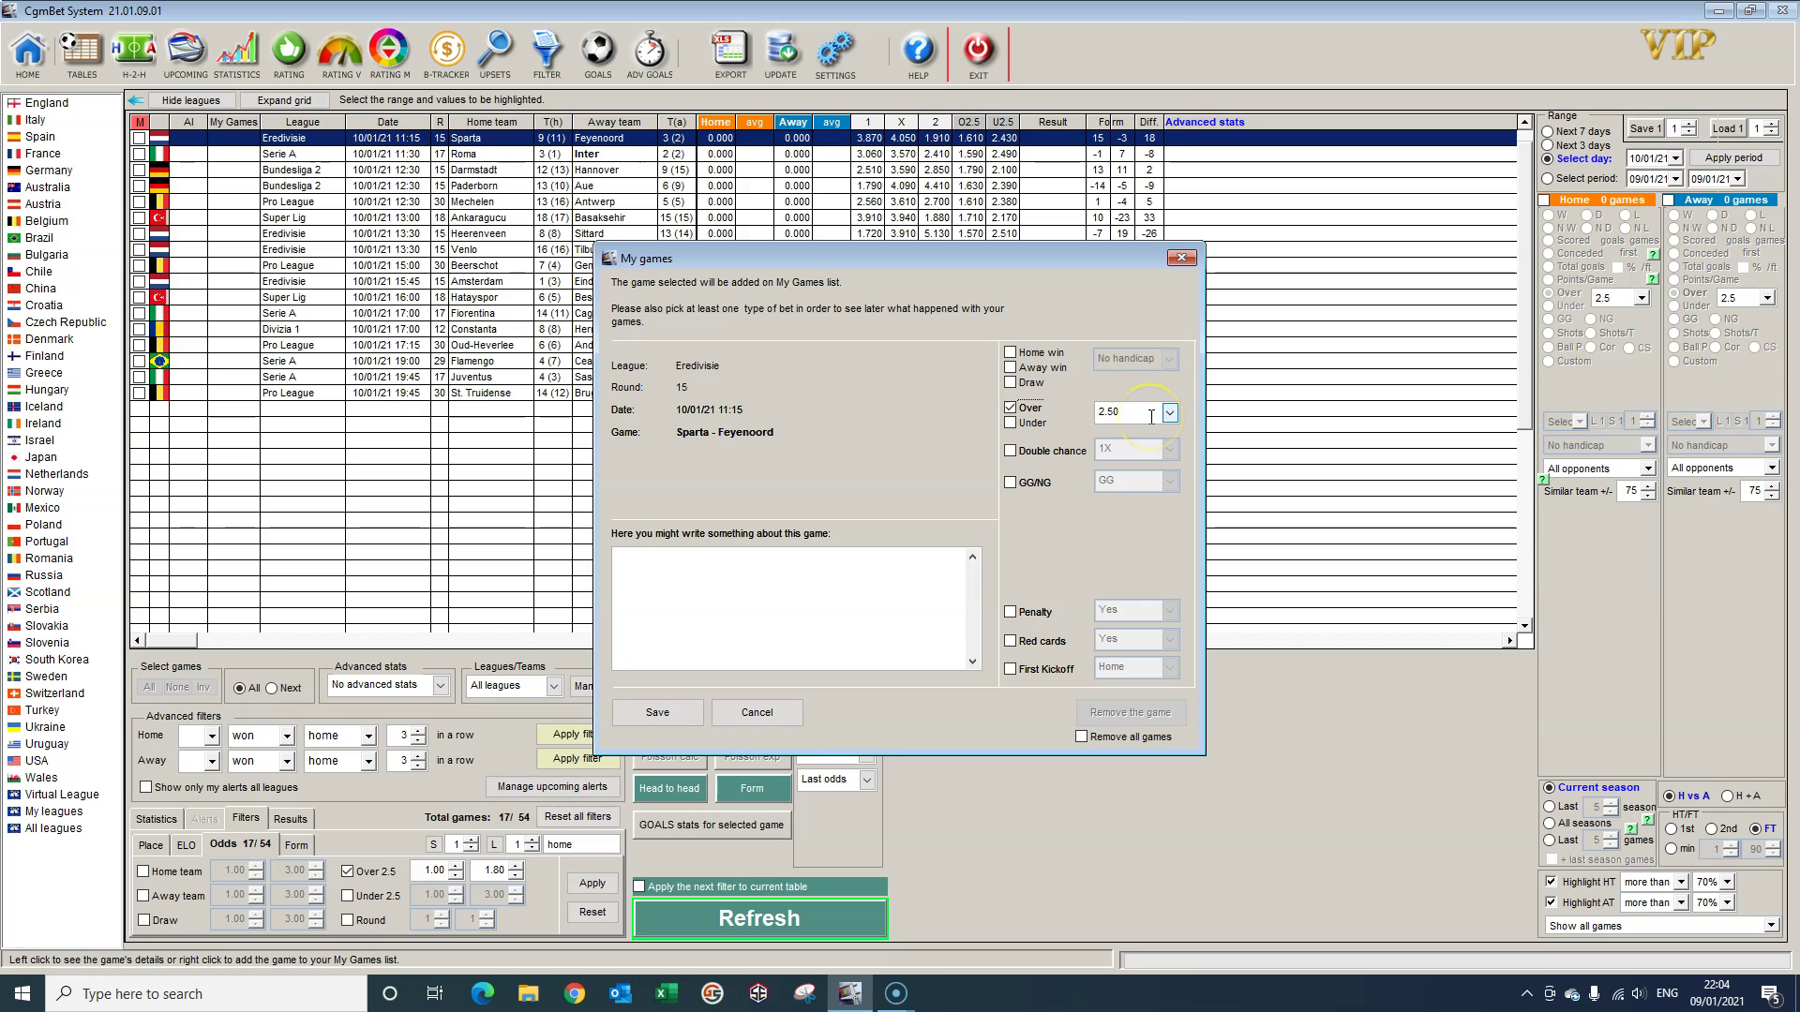
click(659, 715)
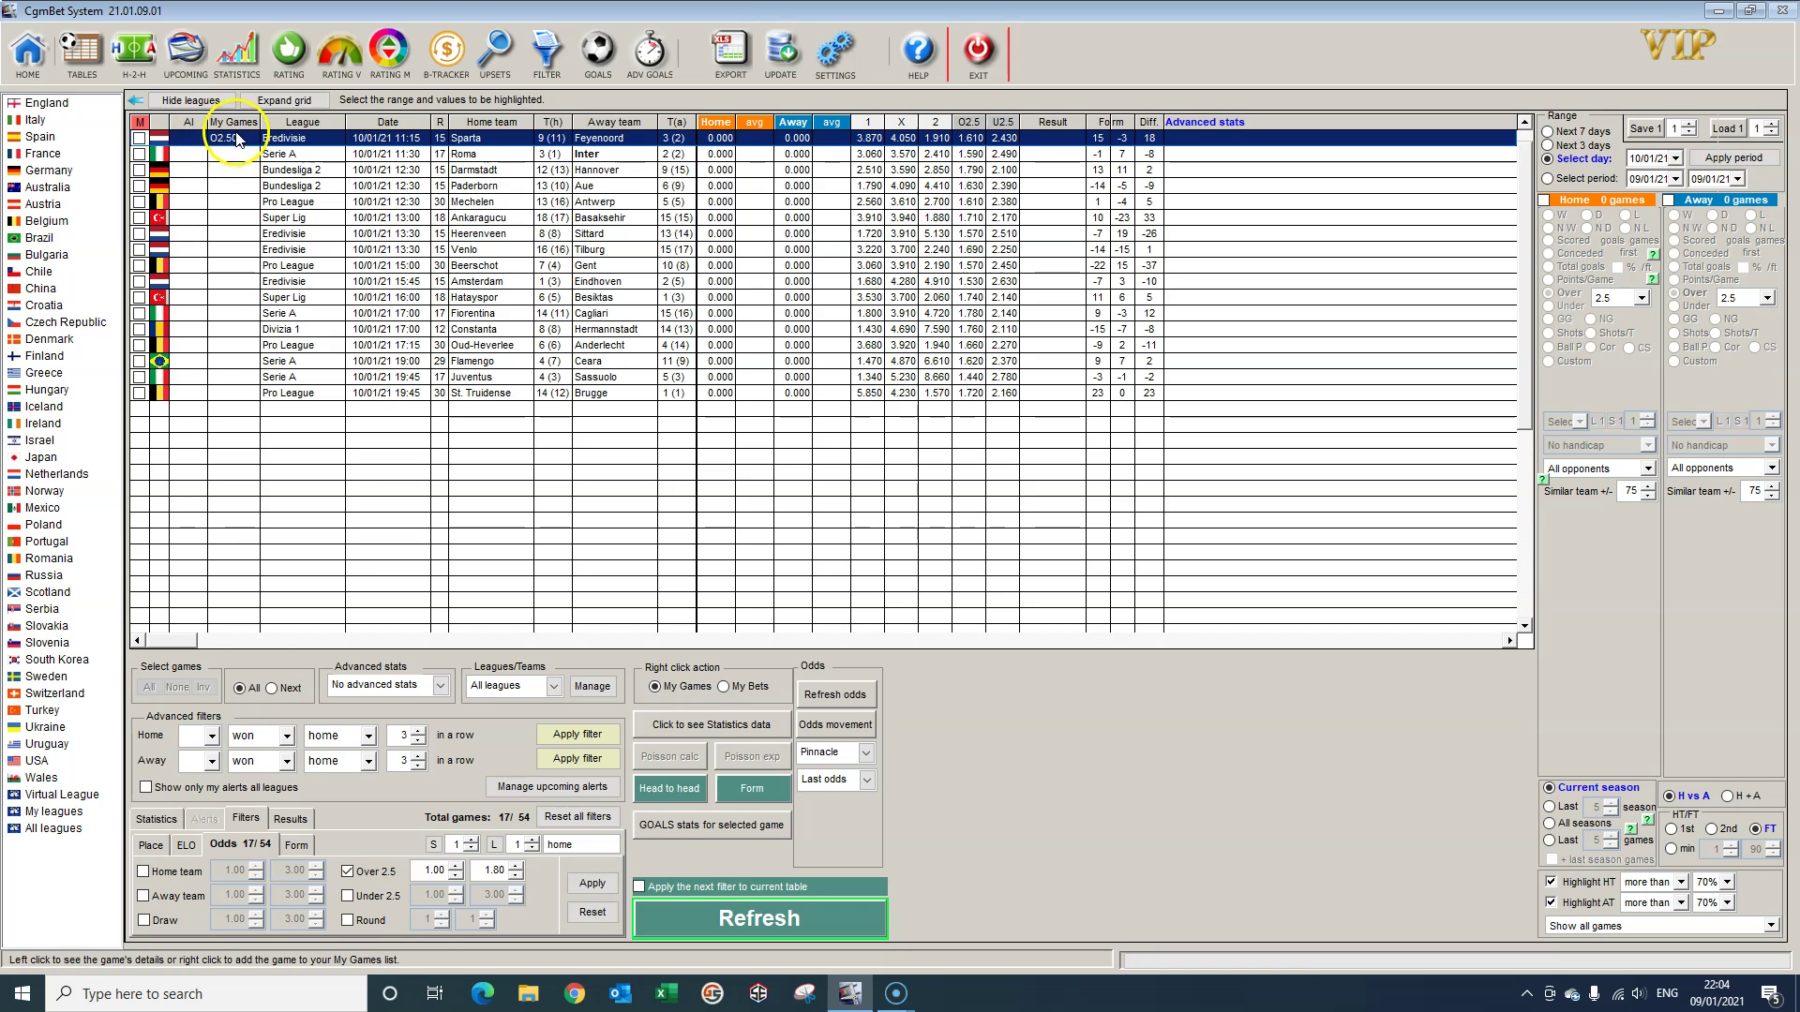
Step: Examine the Roma–Inter head-to-head tables restricted to home versus away results, and calculate the game's goals statistics over the last 3 seasons
click(472, 155)
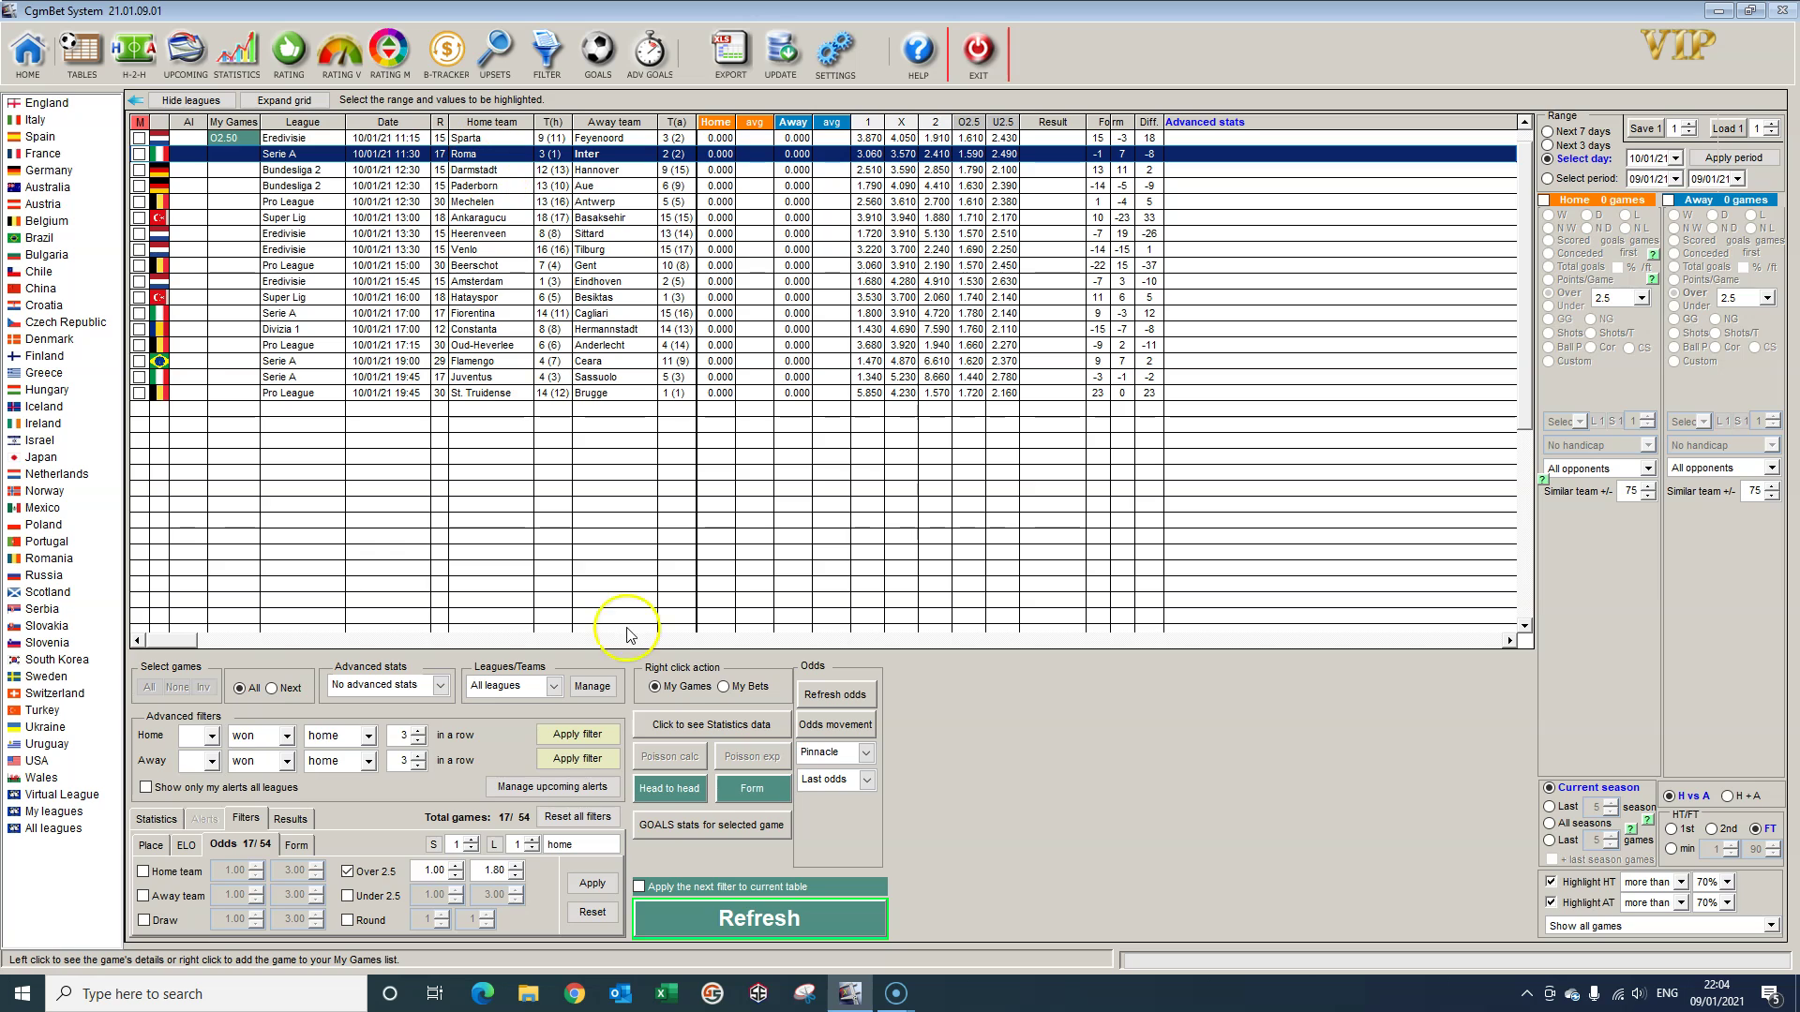
click(675, 790)
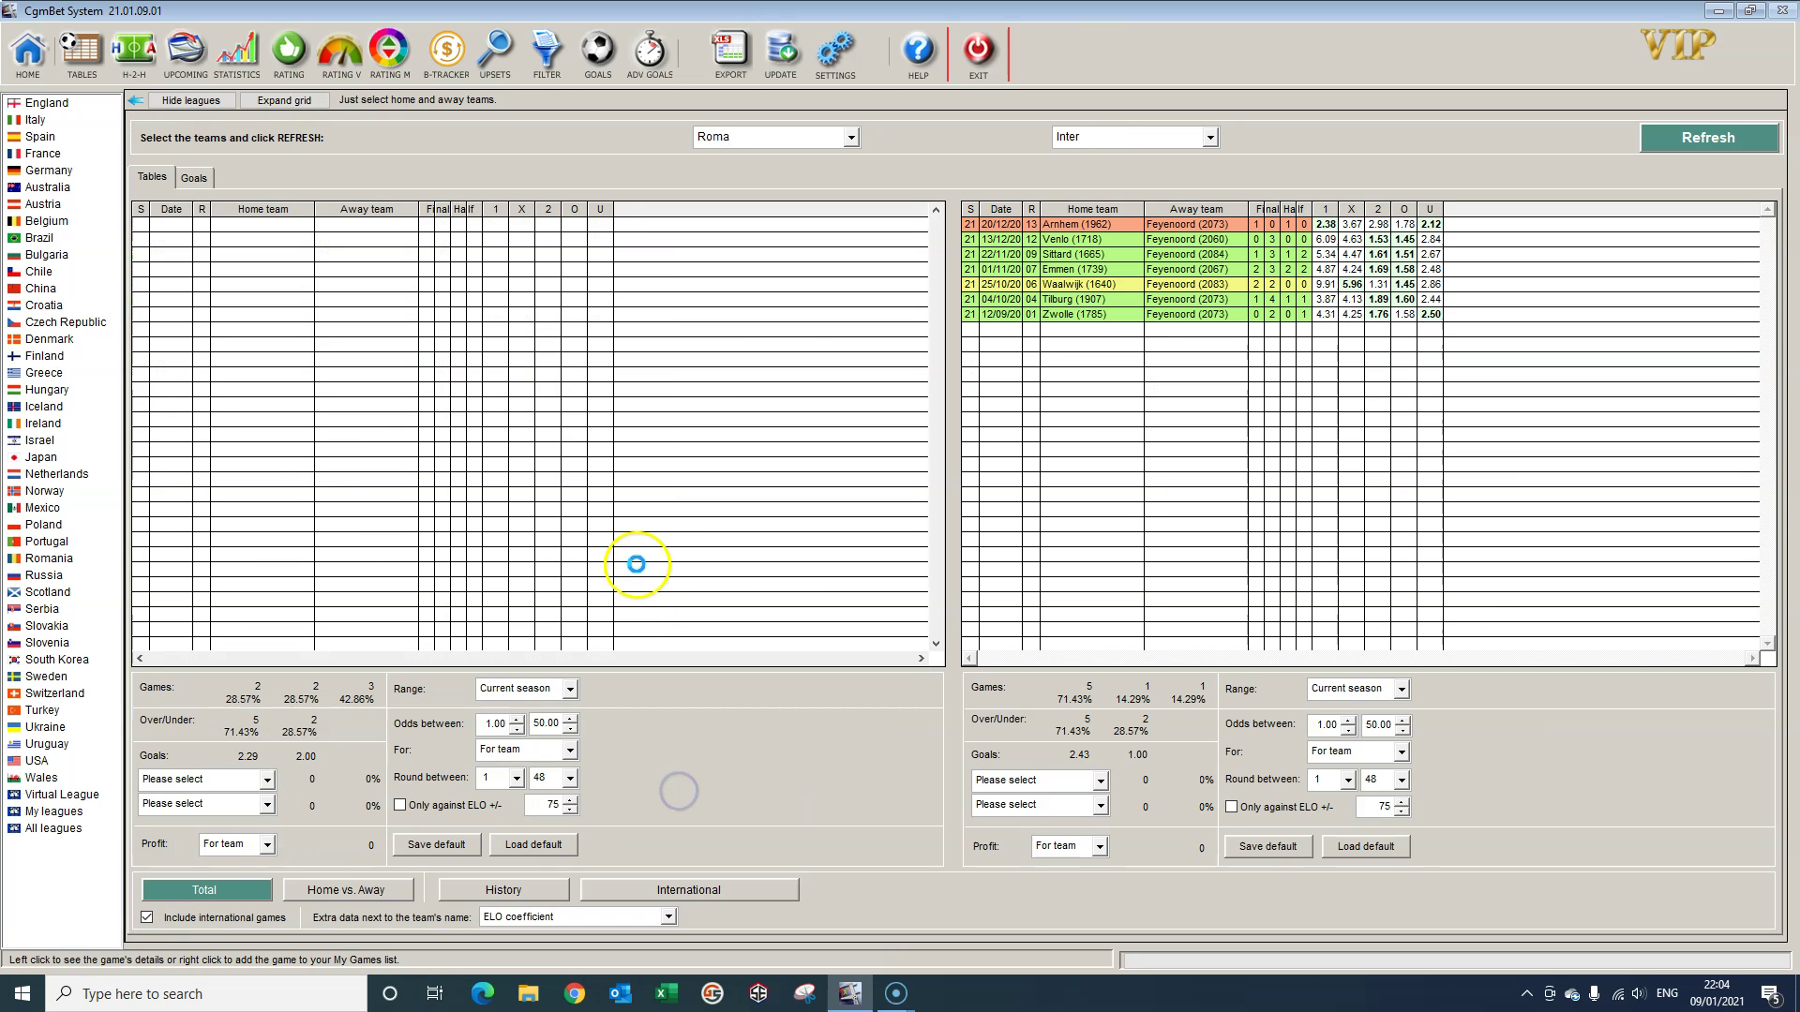
click(359, 895)
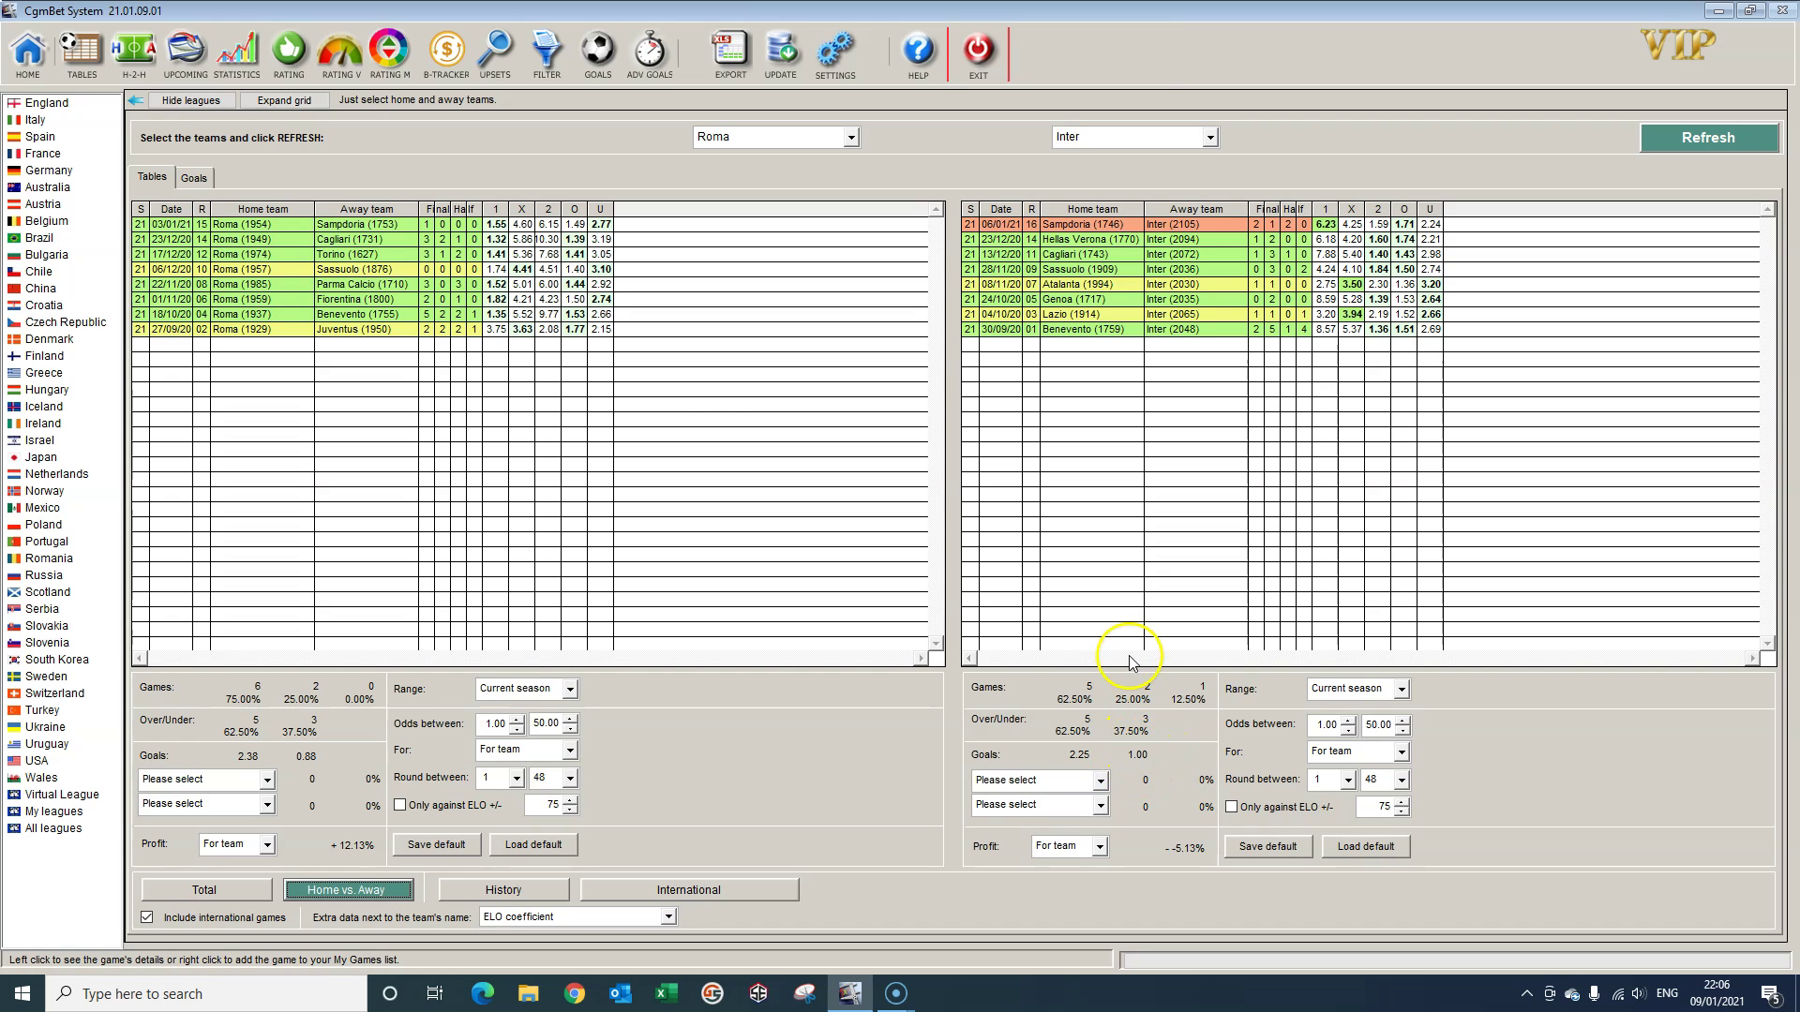
click(597, 58)
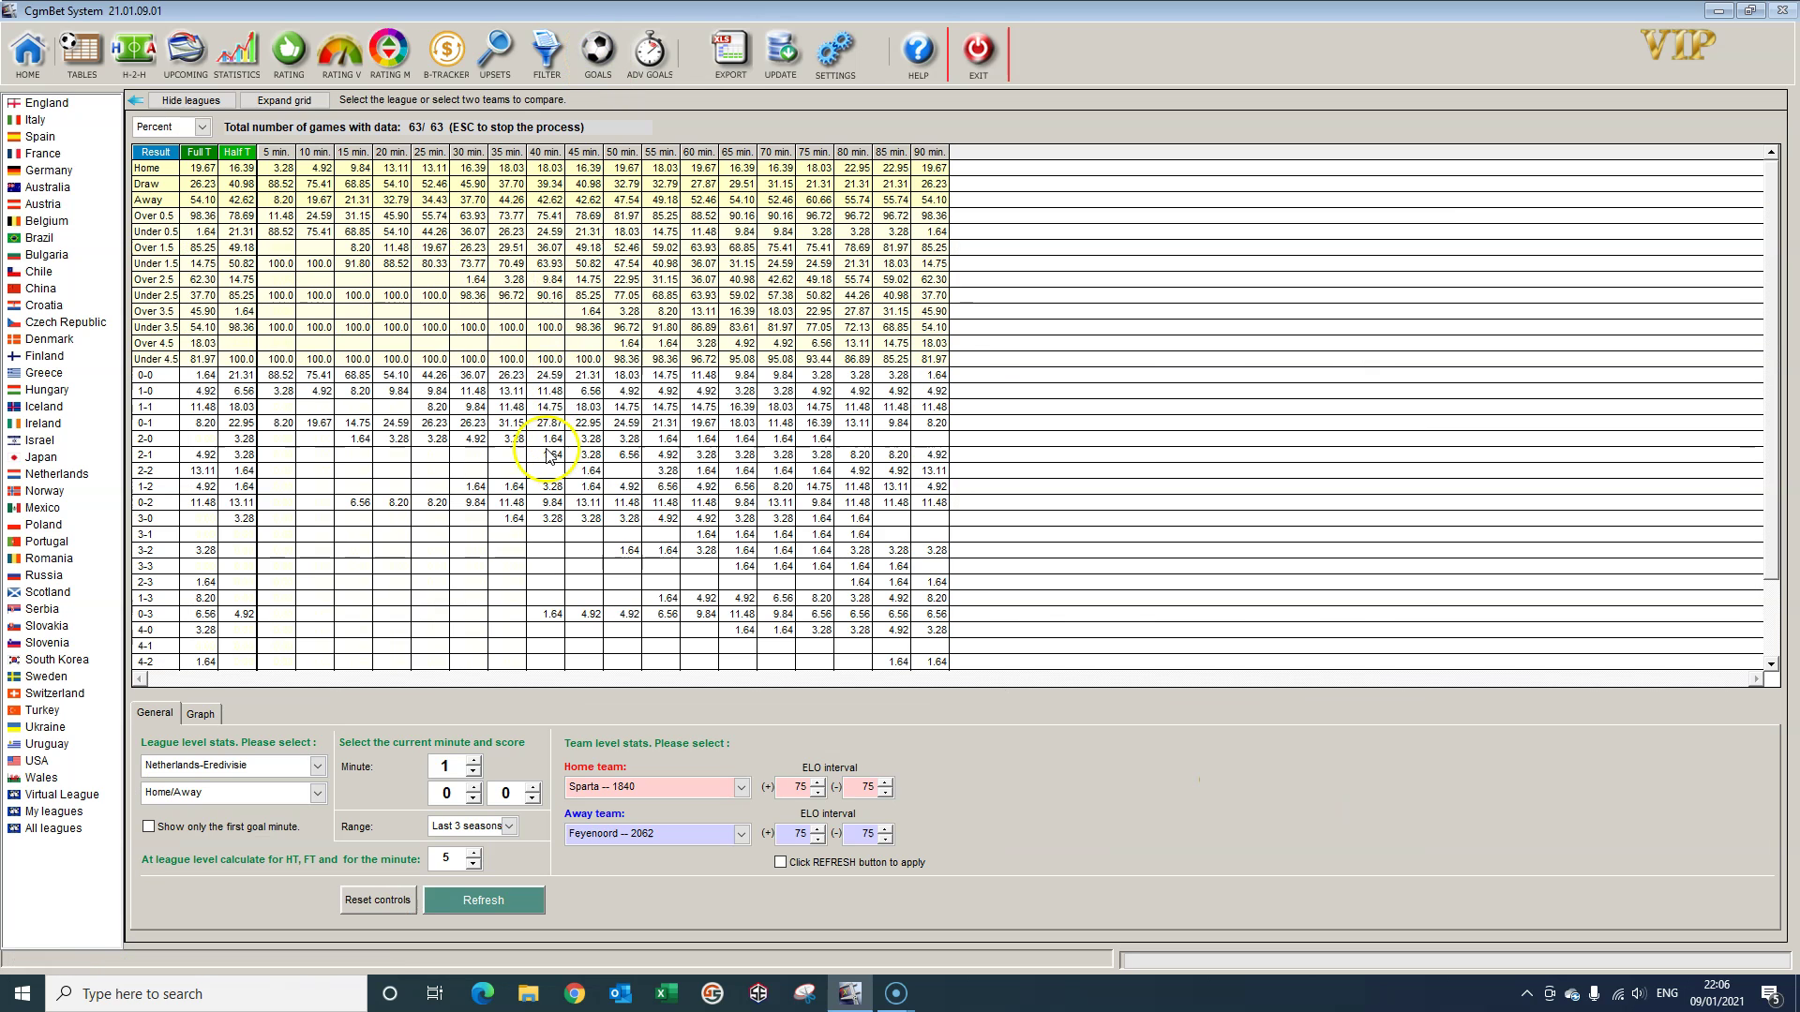
click(503, 898)
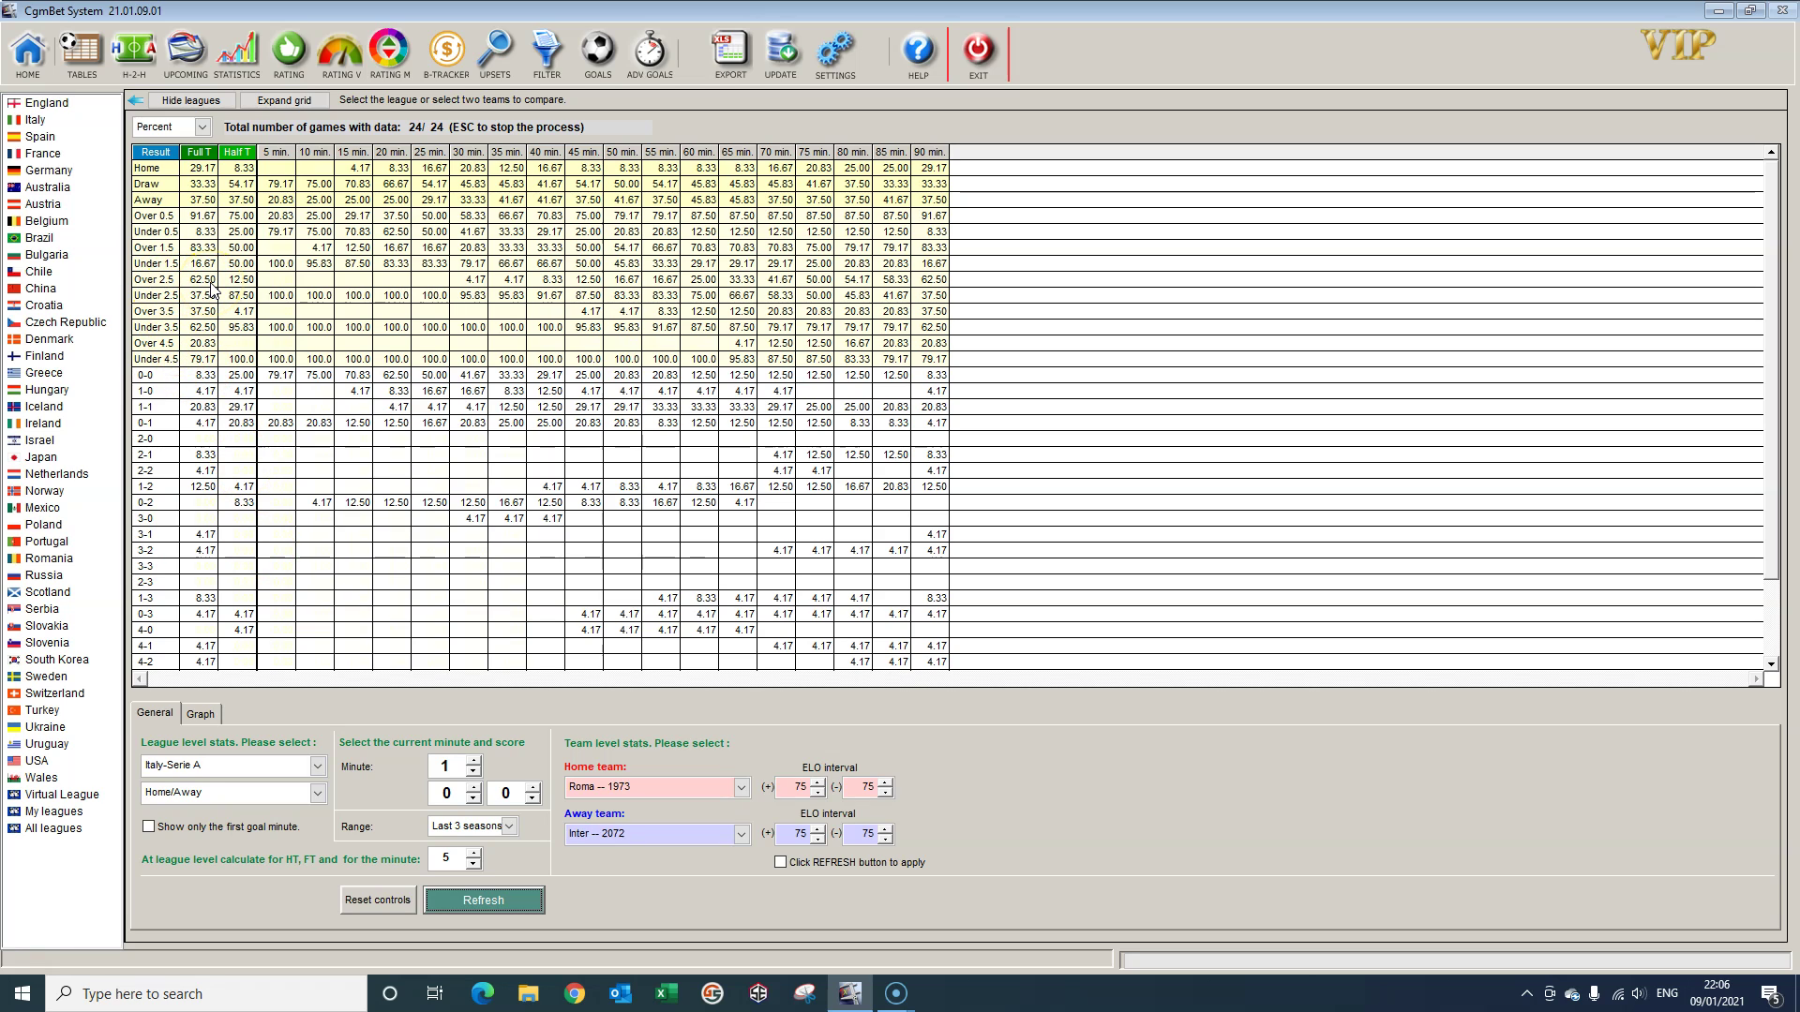
Step: Go back to the upcoming games and add Roma–Inter to My Games with an Over 2.50 bet
click(186, 52)
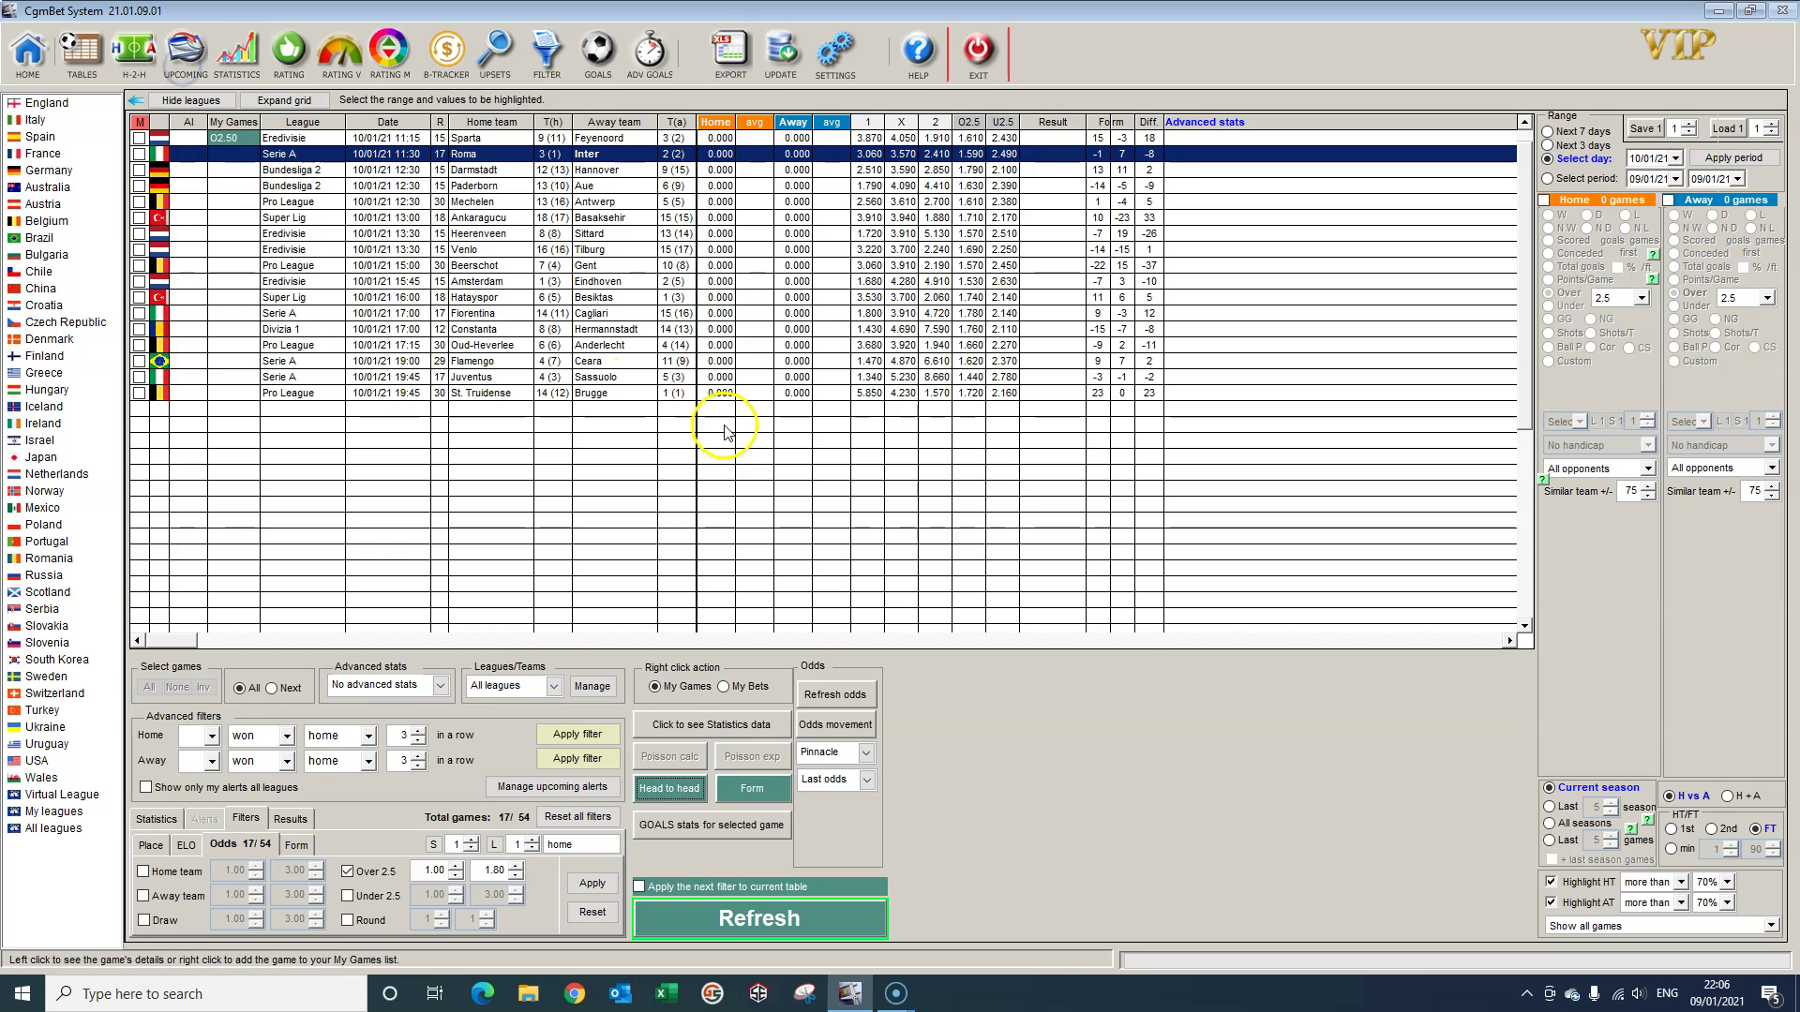
click(499, 155)
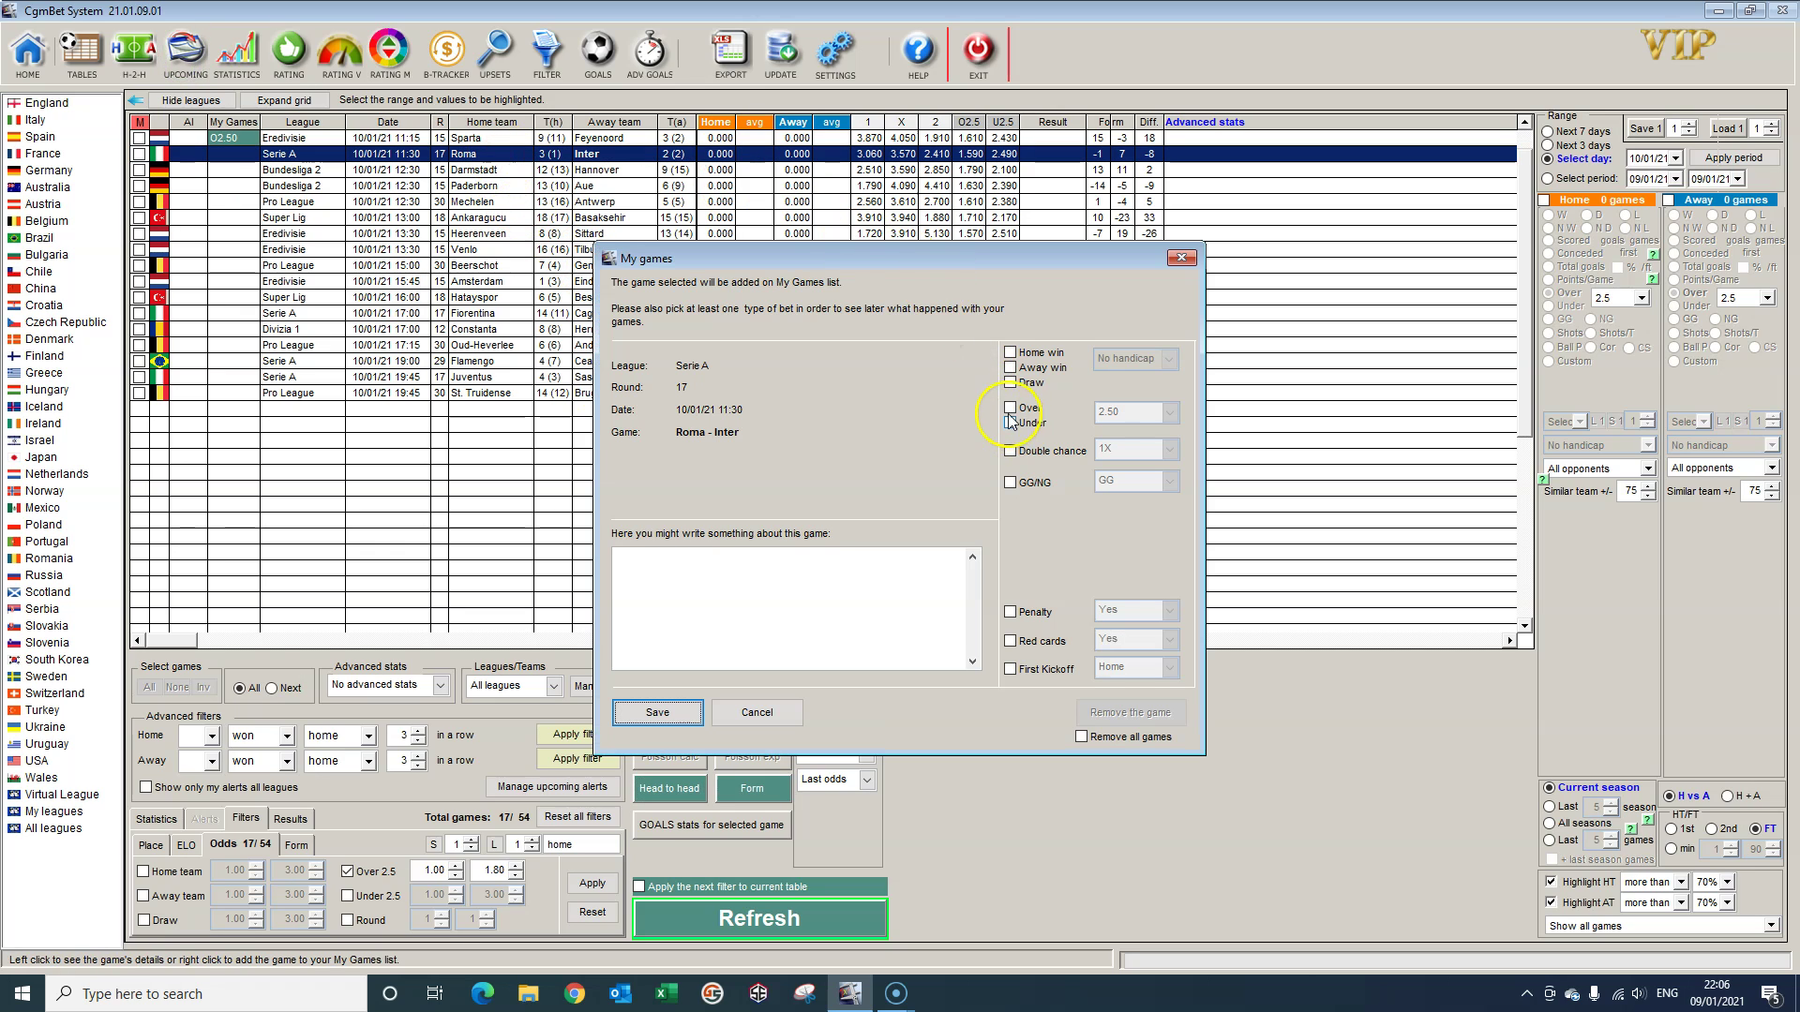
click(1010, 410)
click(664, 714)
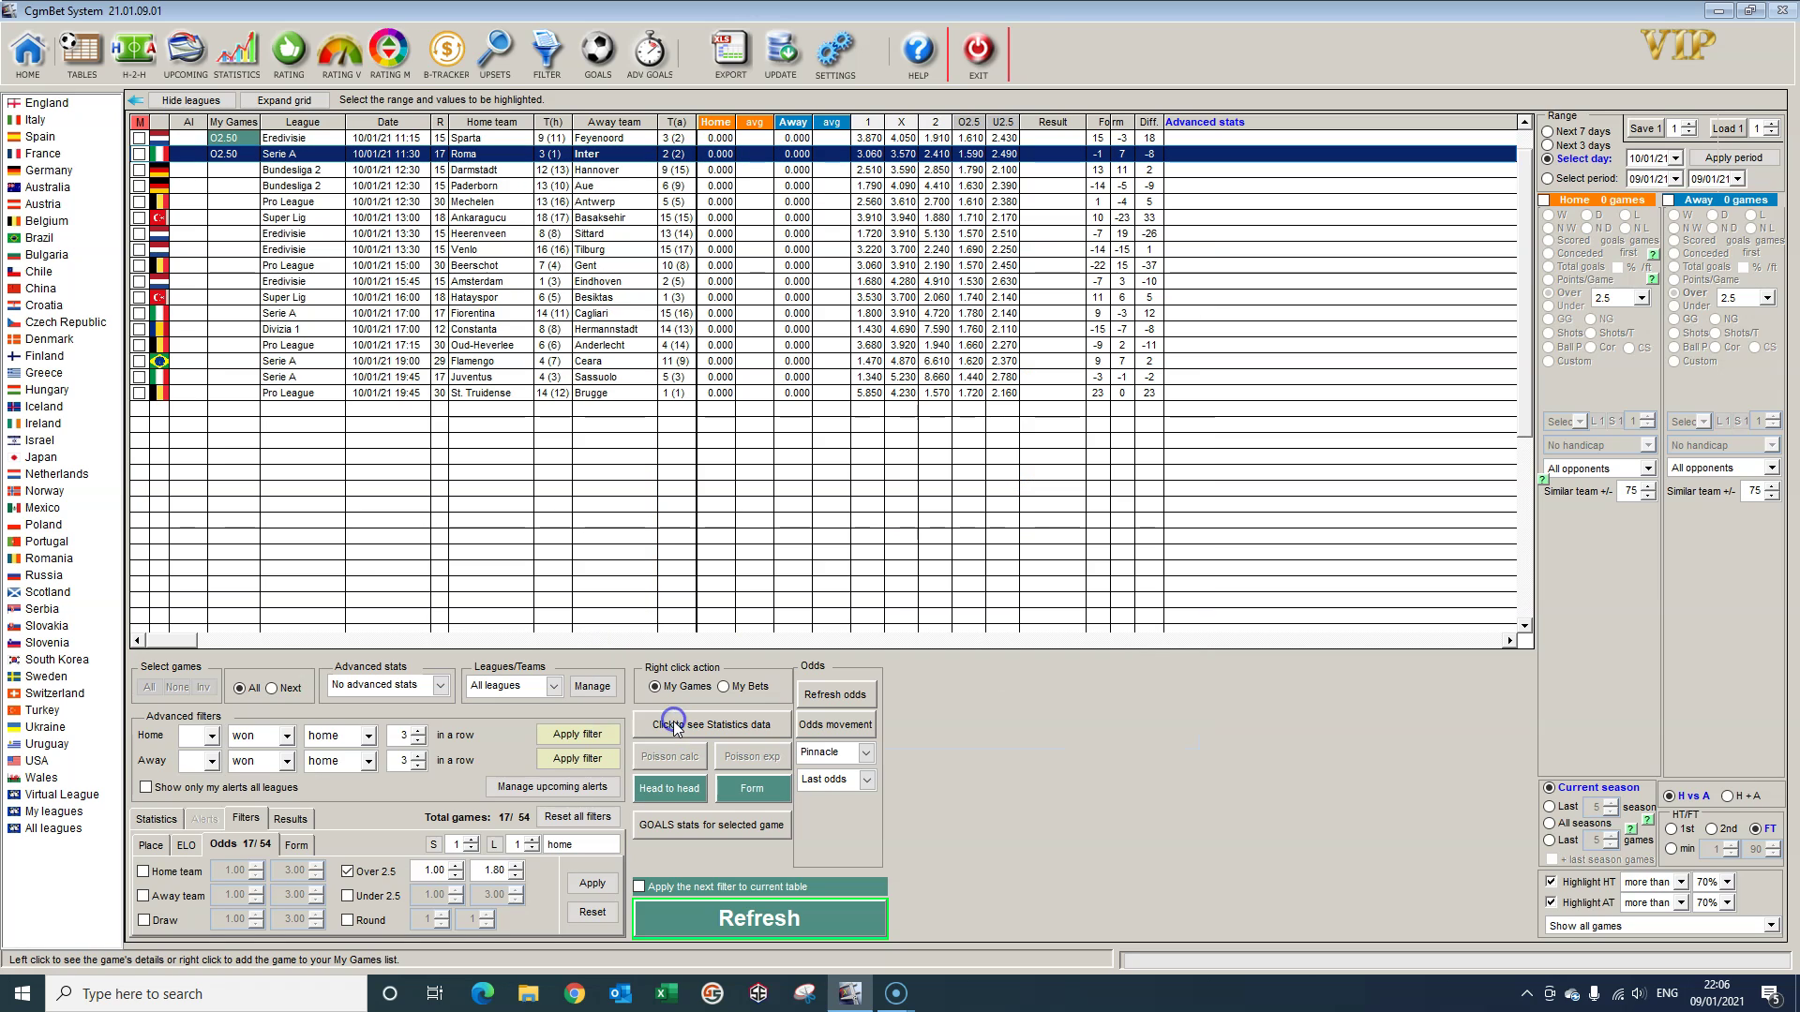
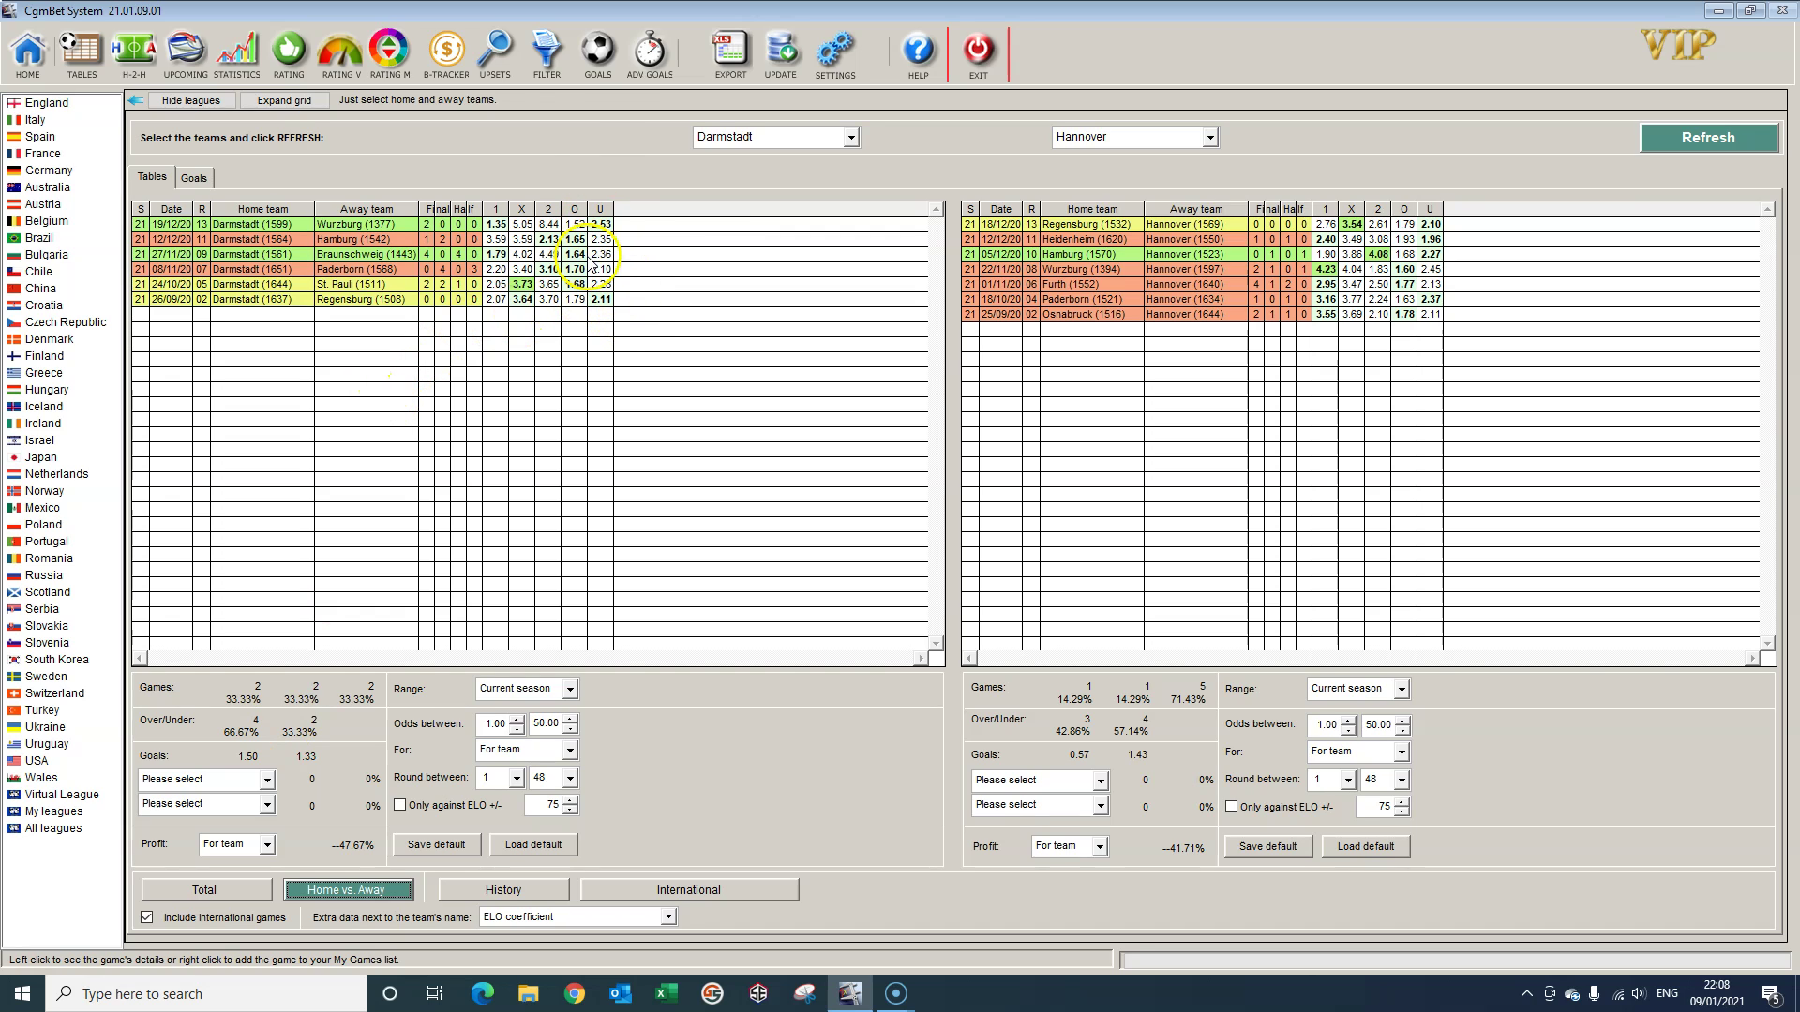
Step: Calculate the goals statistics for Darmstadt against Hannover over the last 3 seasons
click(597, 59)
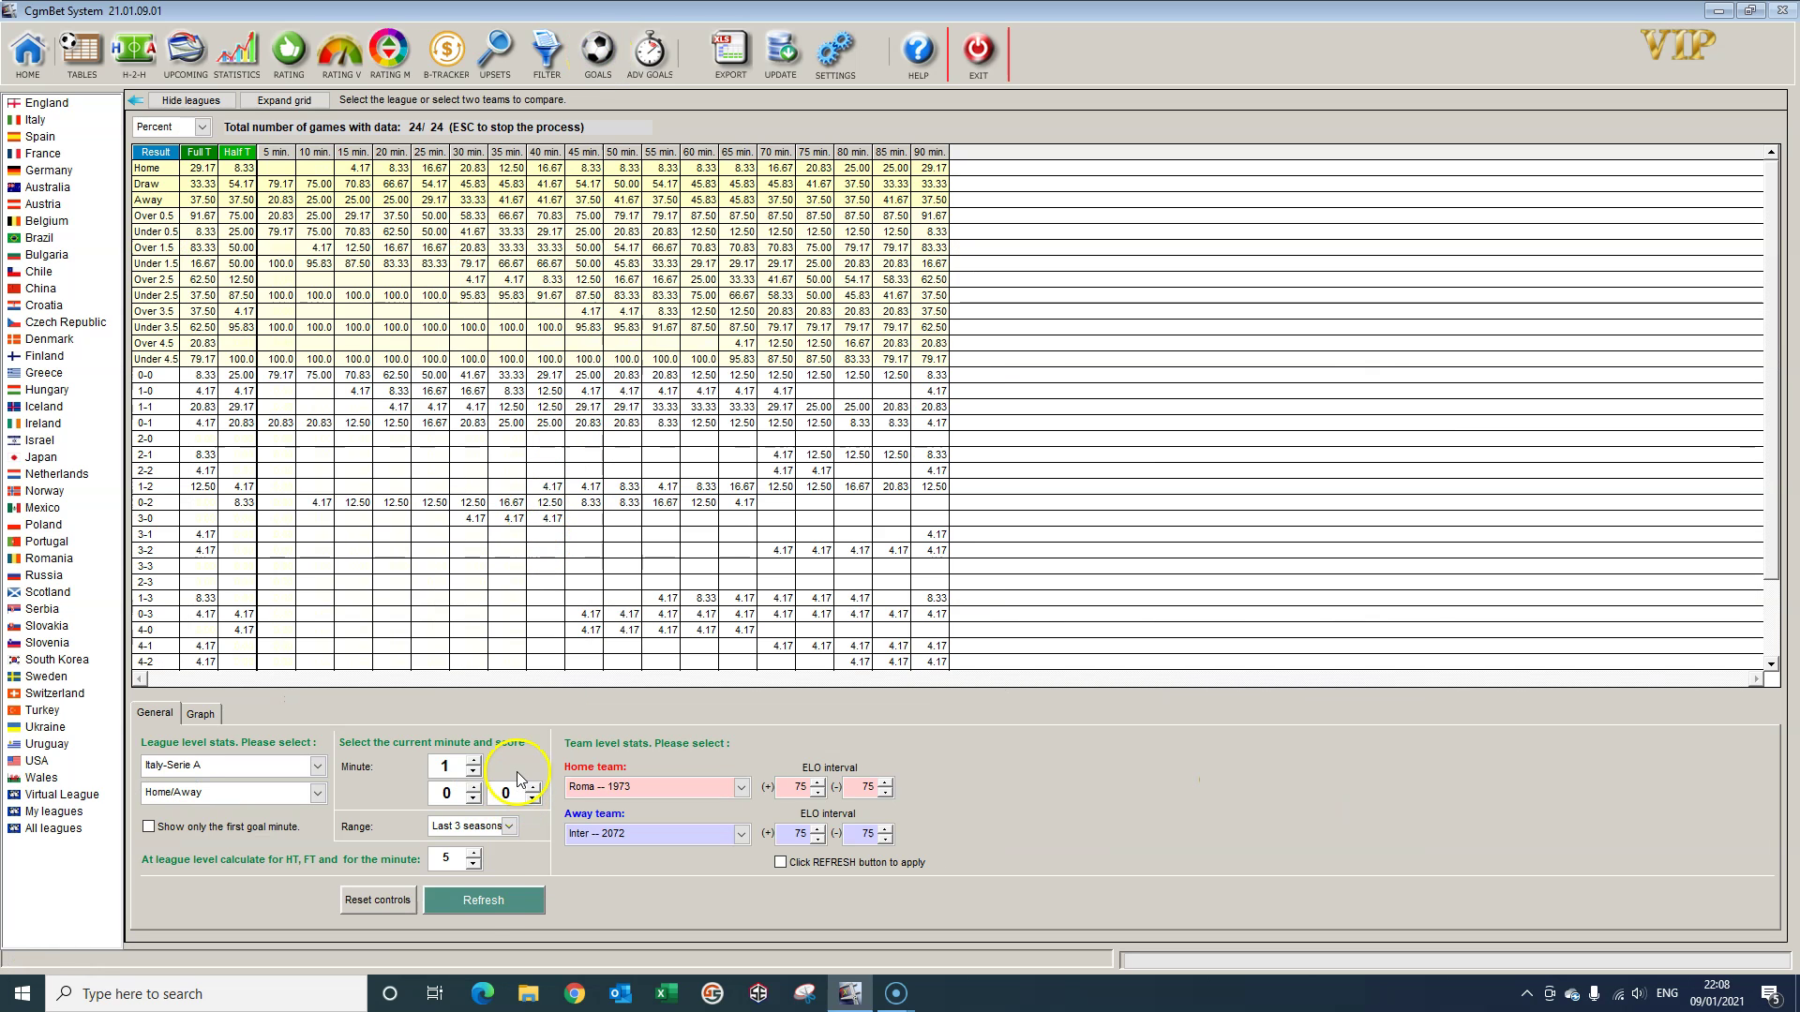
click(484, 901)
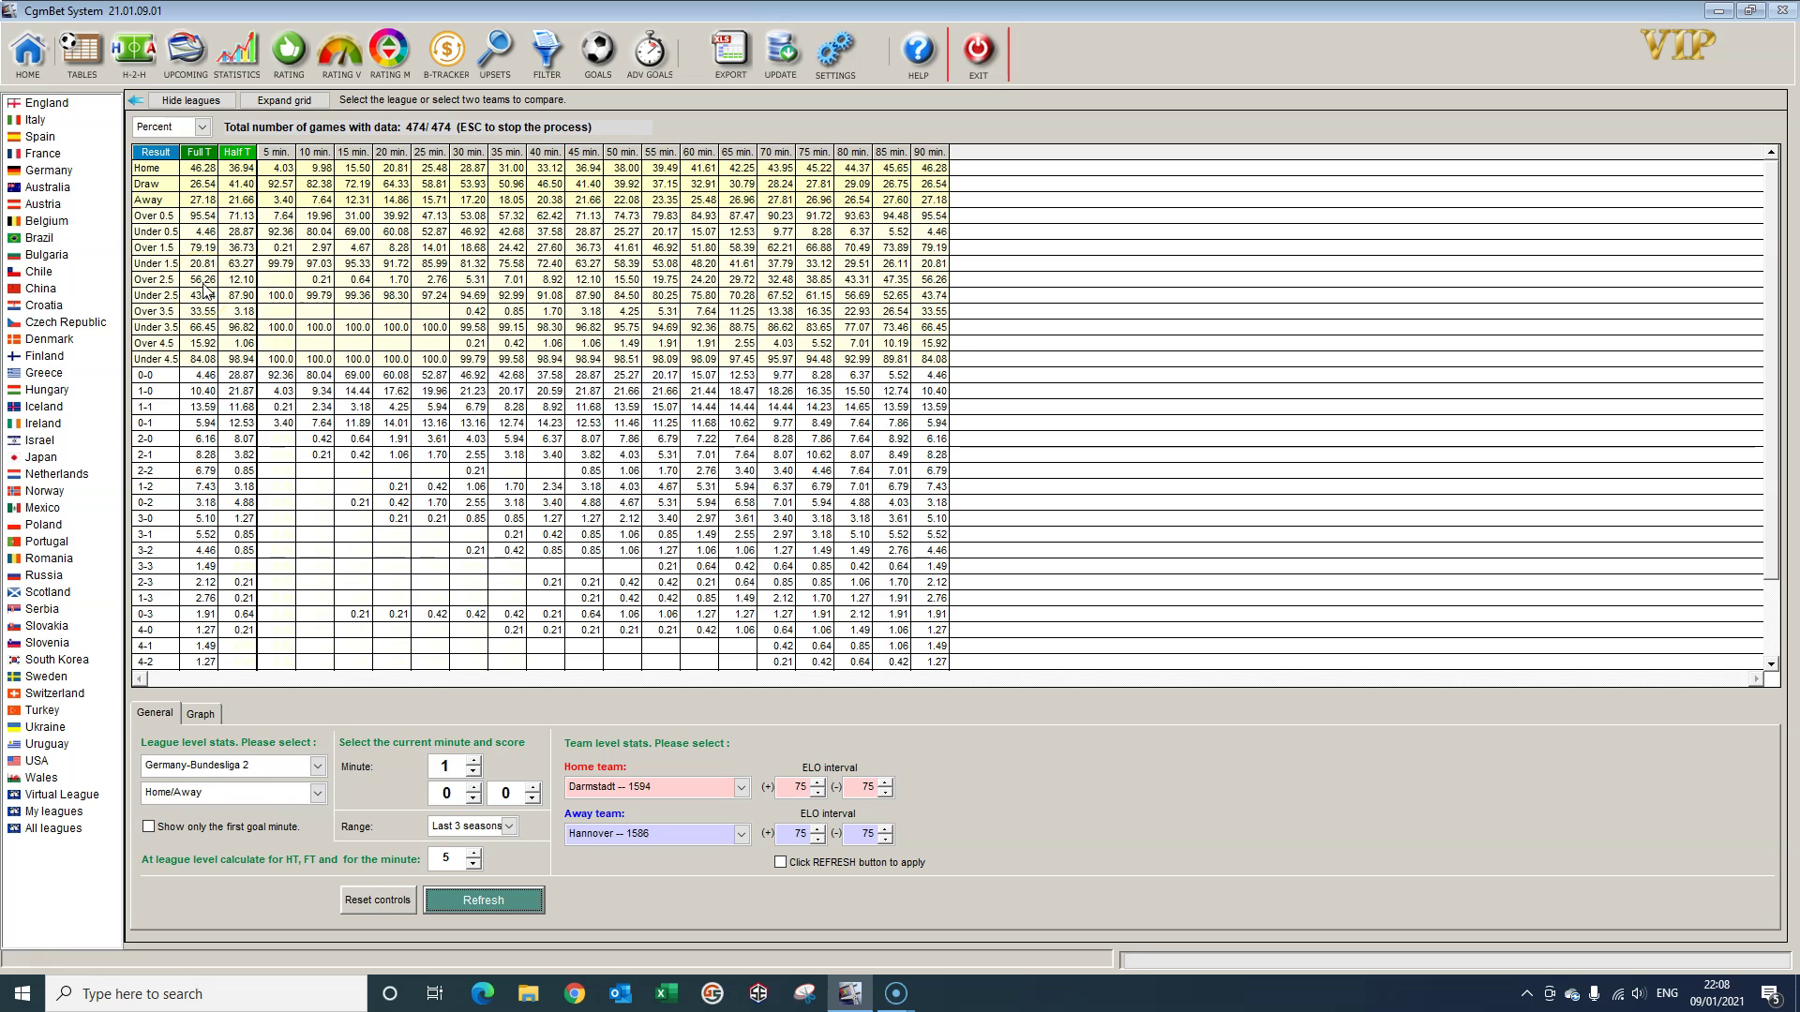
Step: Examine the Paderborn–Aue game from the upcoming list using its home versus away head-to-head tables and goals statistics over the last 3 seasons
click(186, 52)
click(483, 187)
click(478, 190)
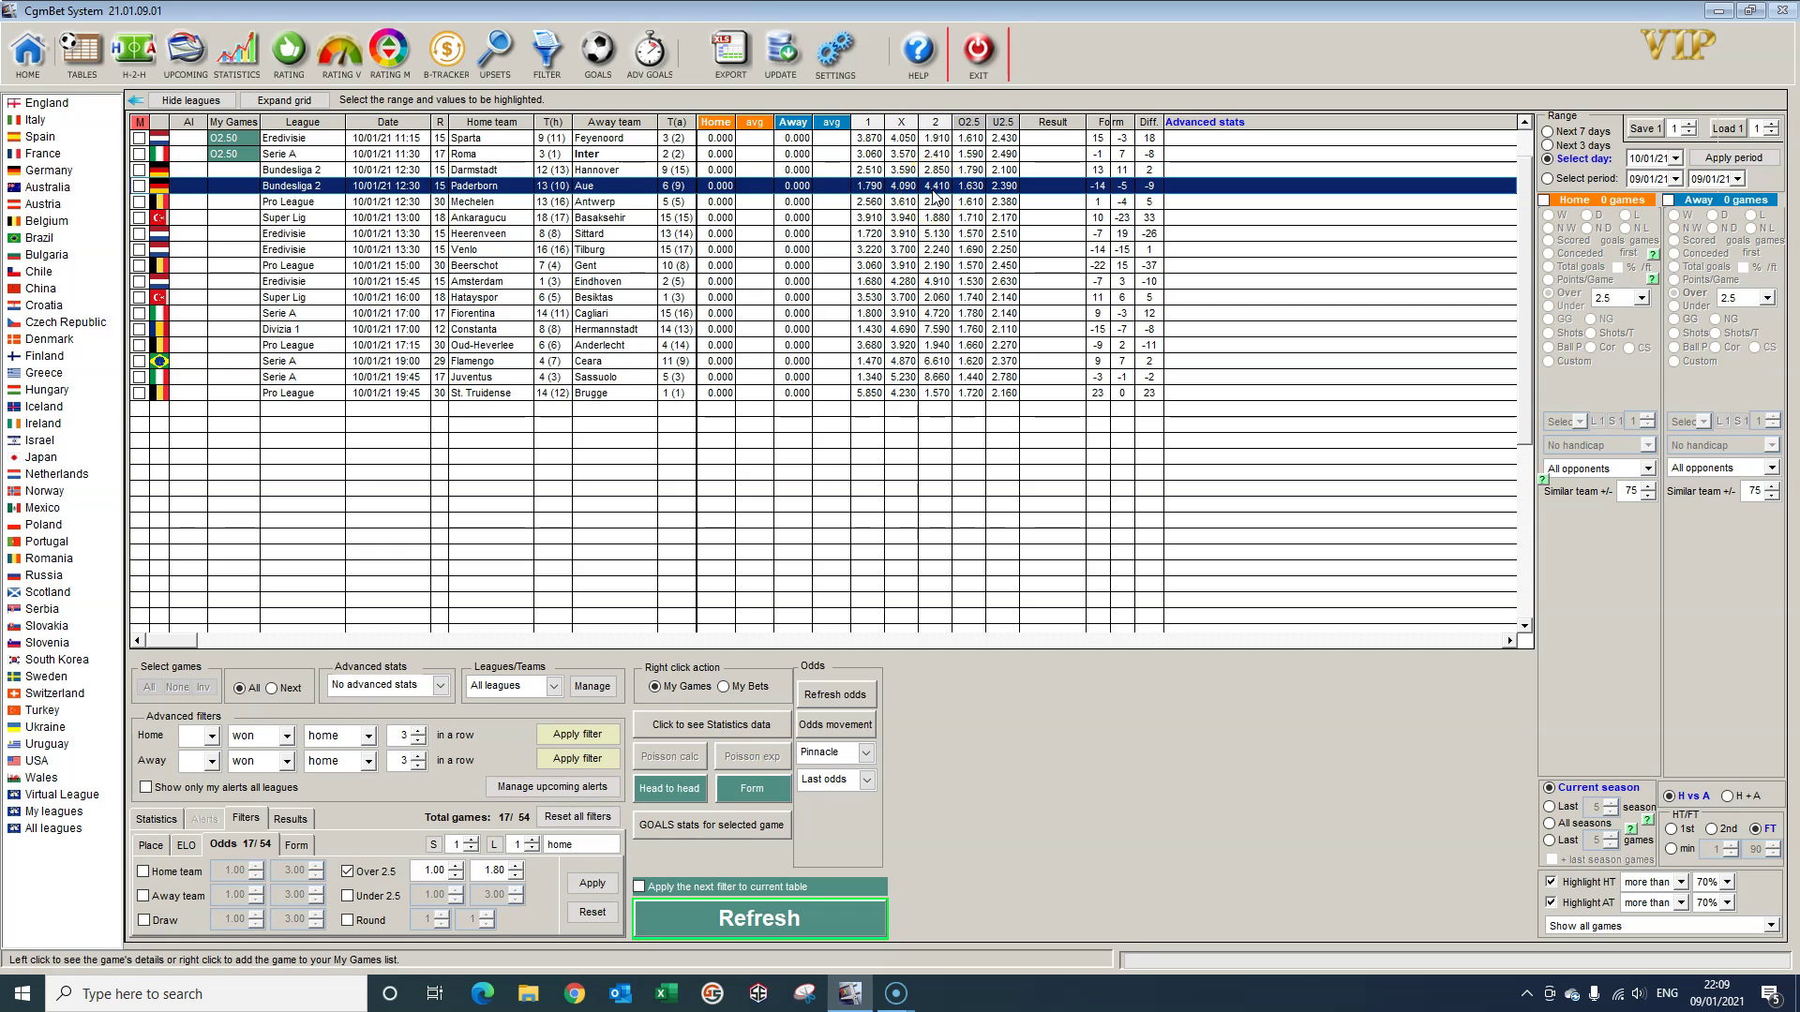
drag(935, 194, 1003, 195)
click(784, 187)
click(671, 790)
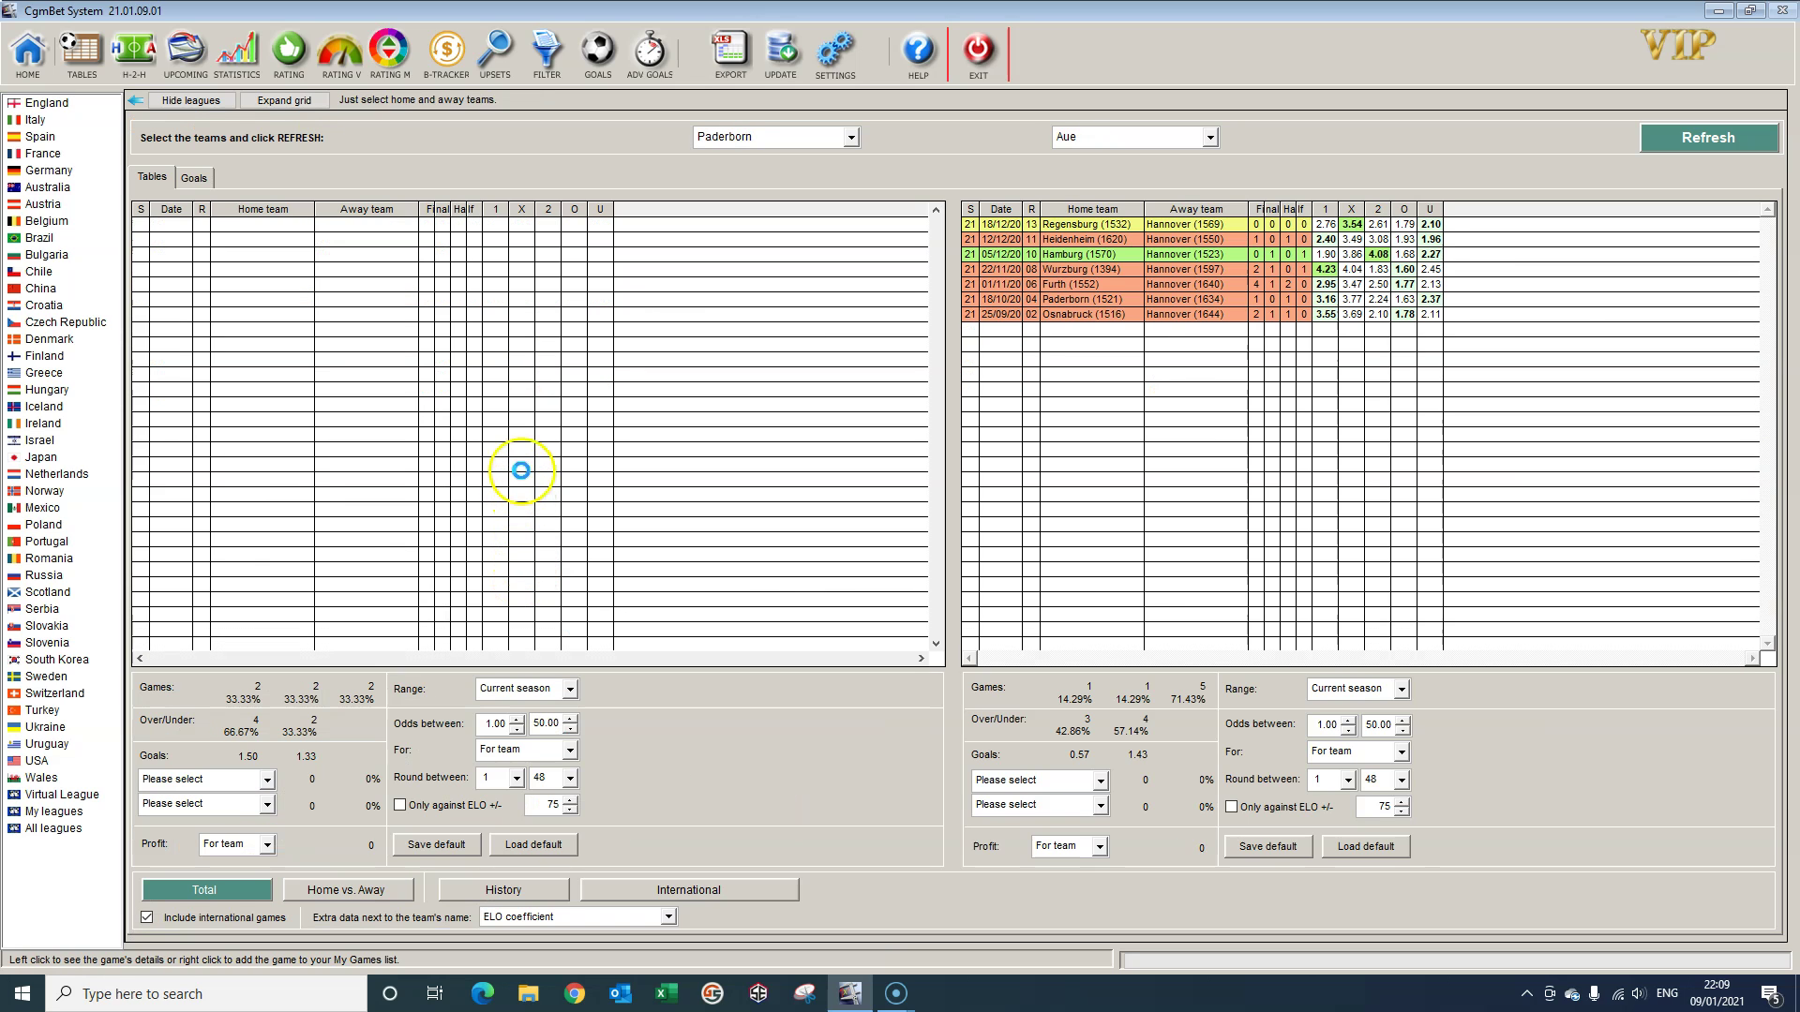
click(325, 886)
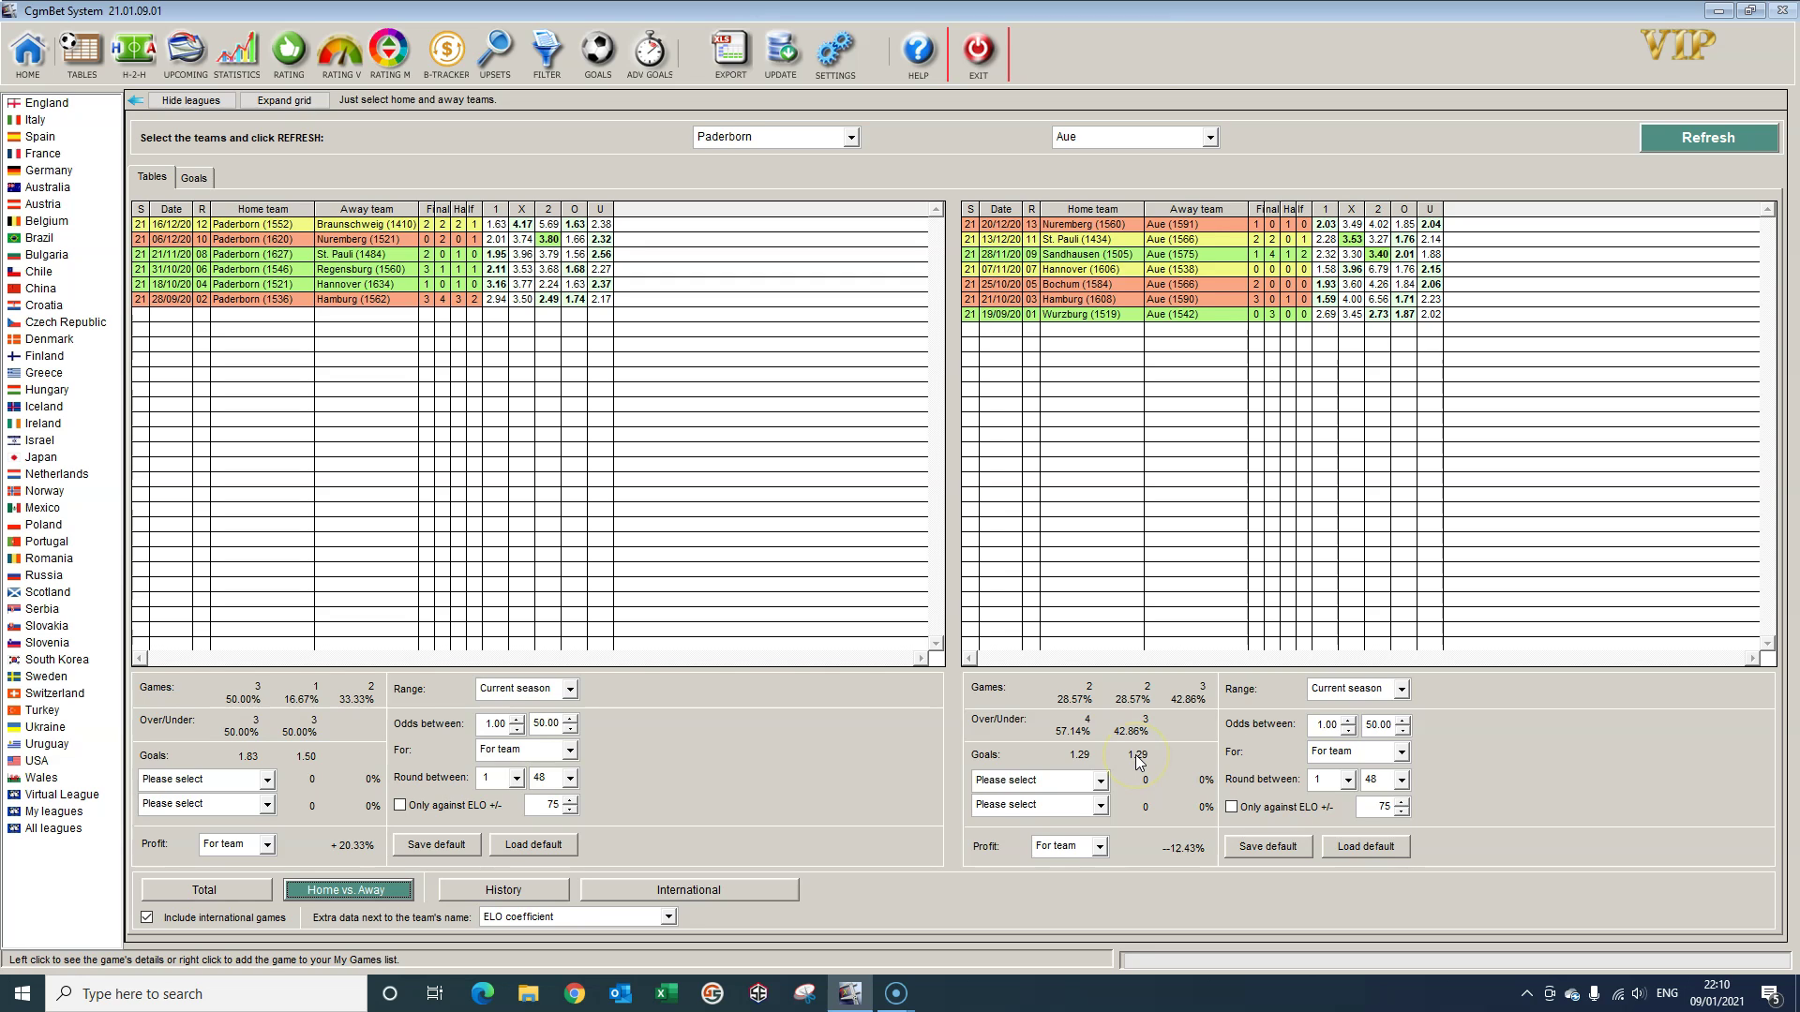
click(598, 54)
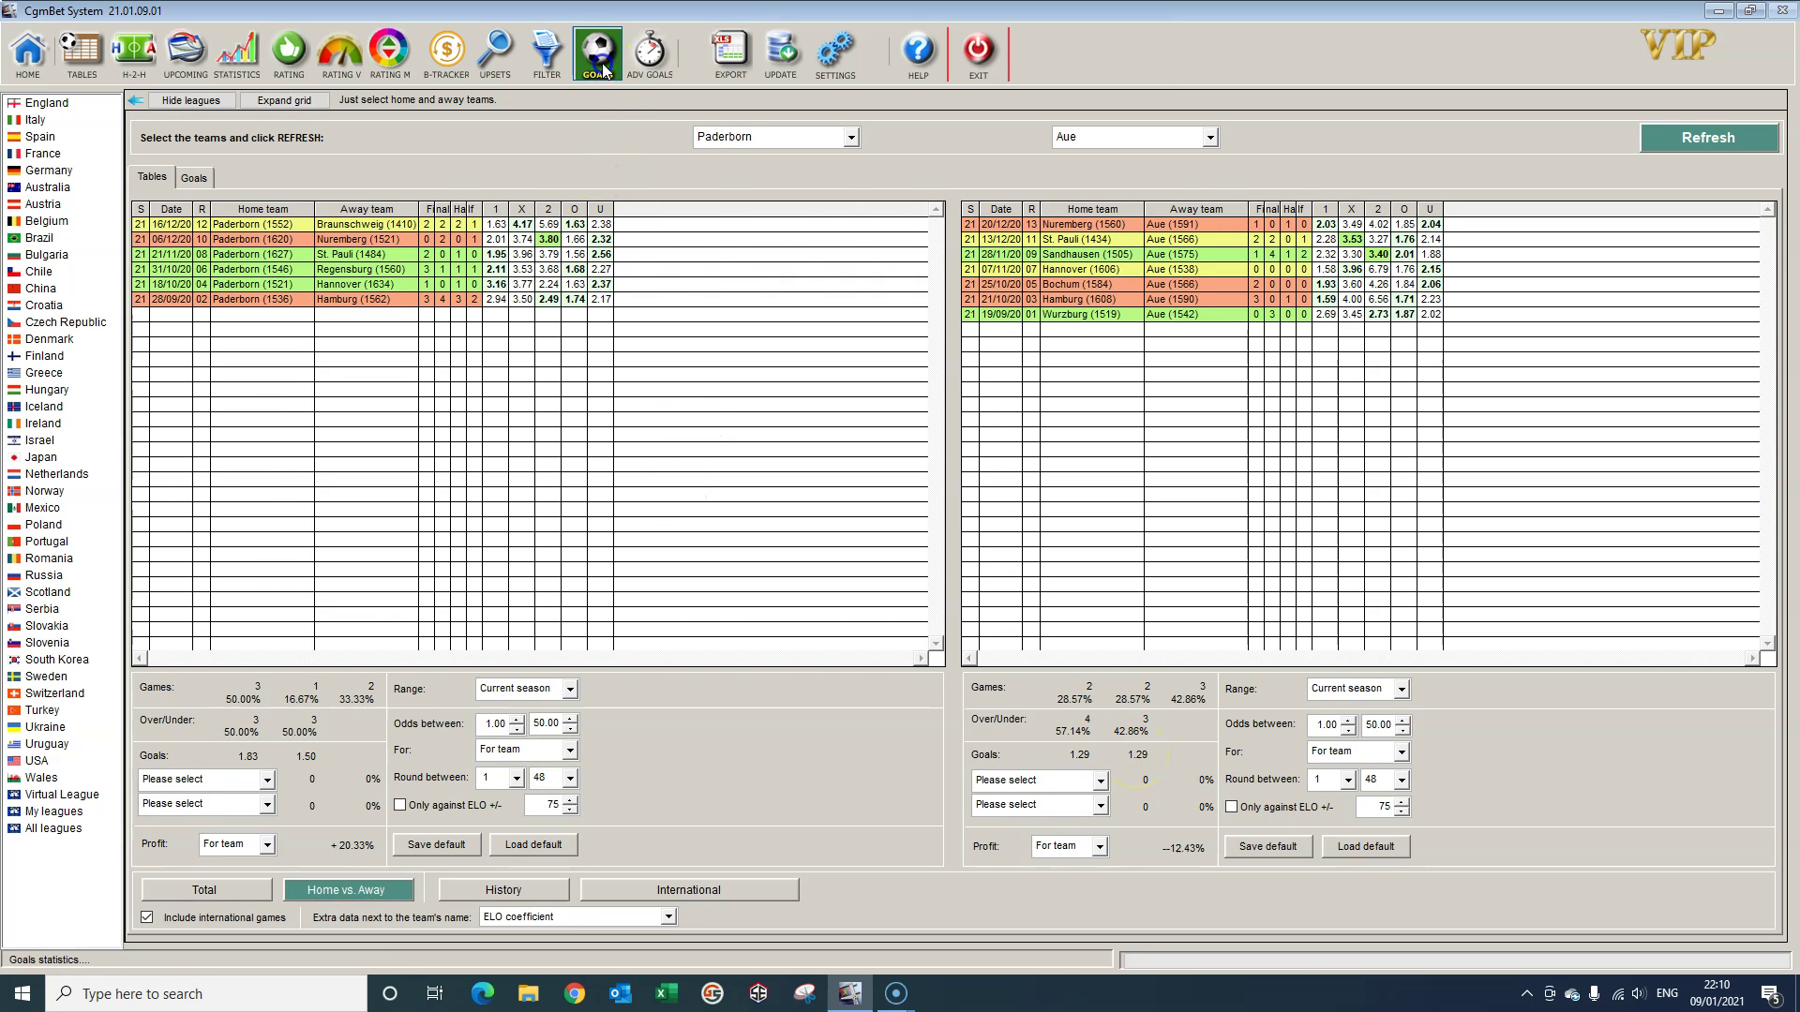
click(480, 900)
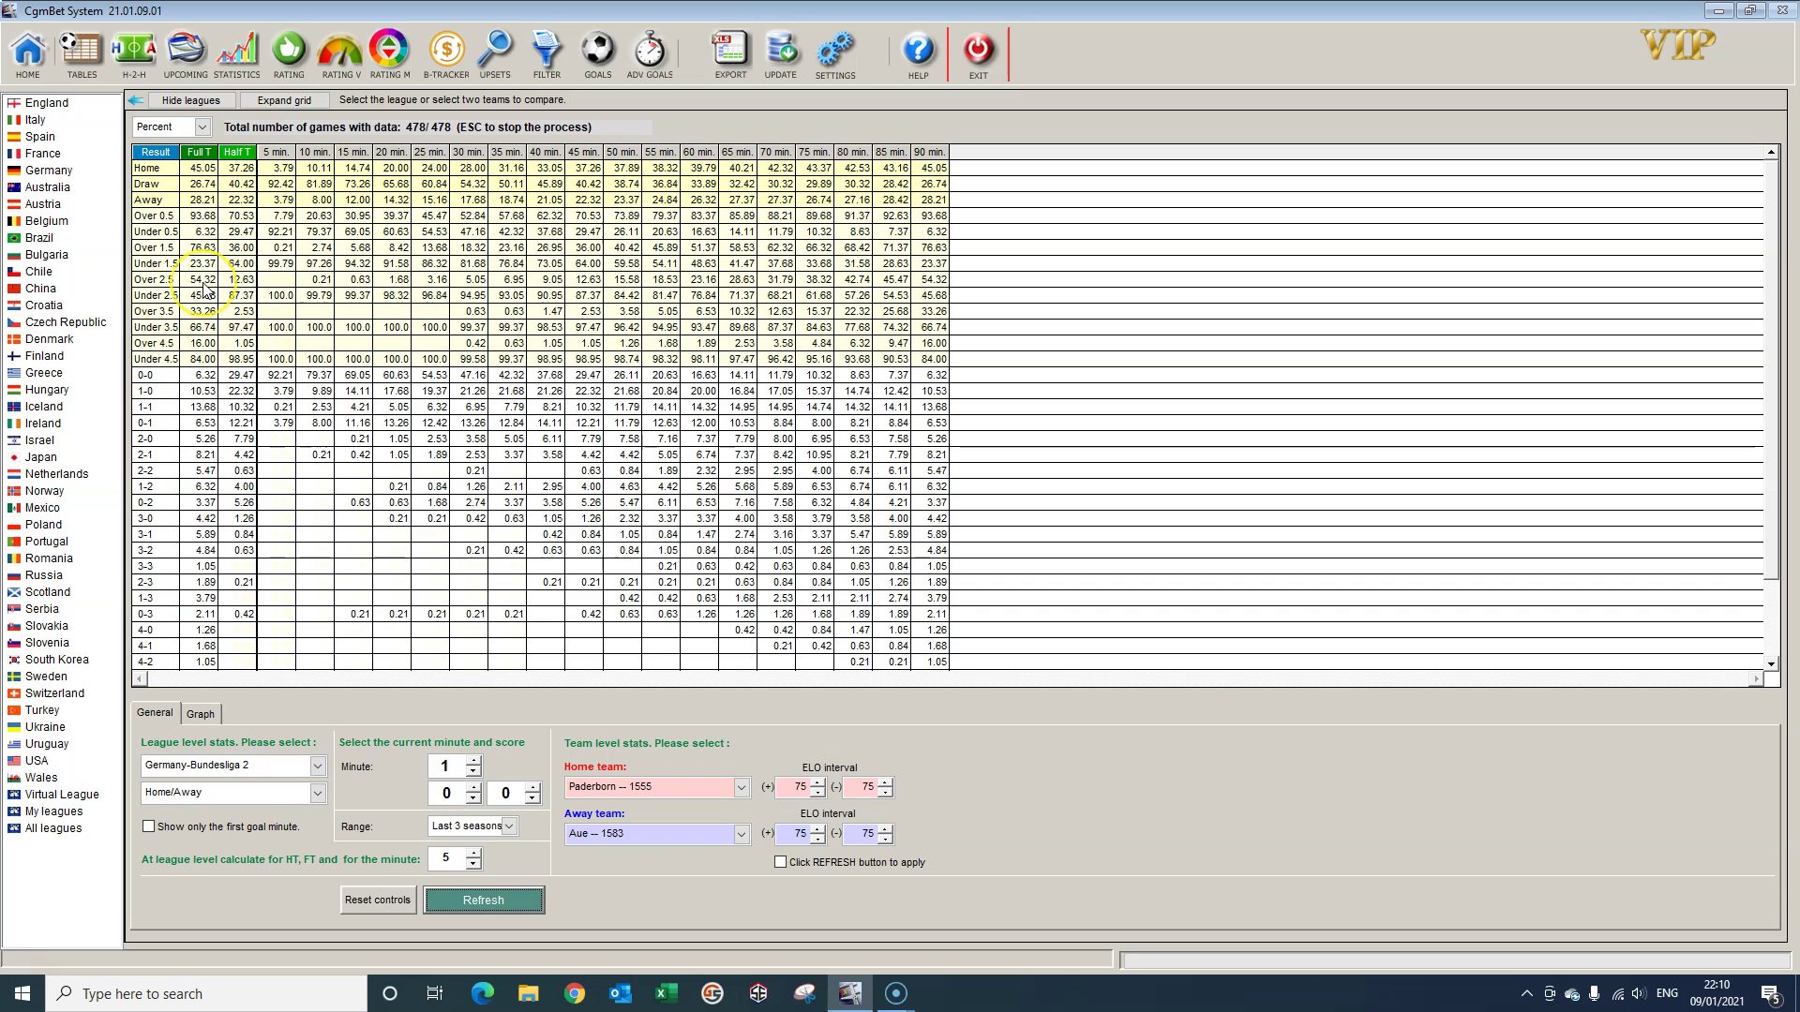
Step: Return to the upcoming games and select the Mechelen–Antwerp match
click(197, 62)
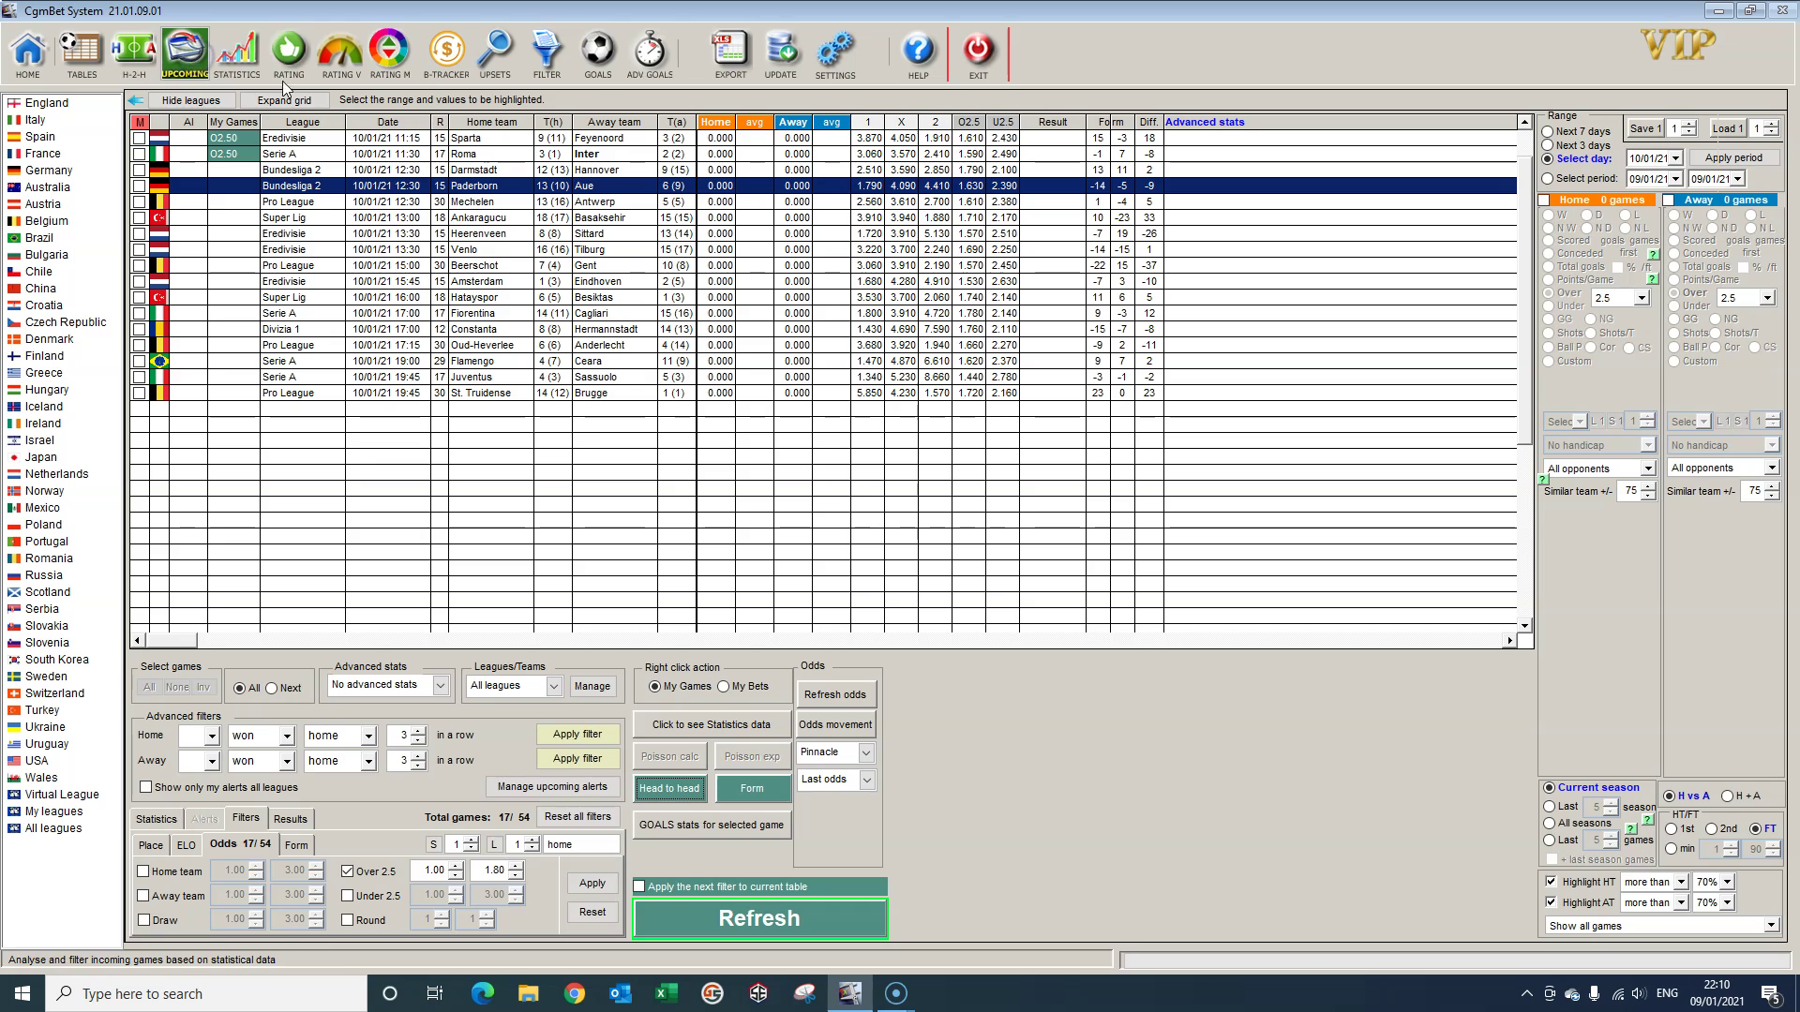
click(691, 292)
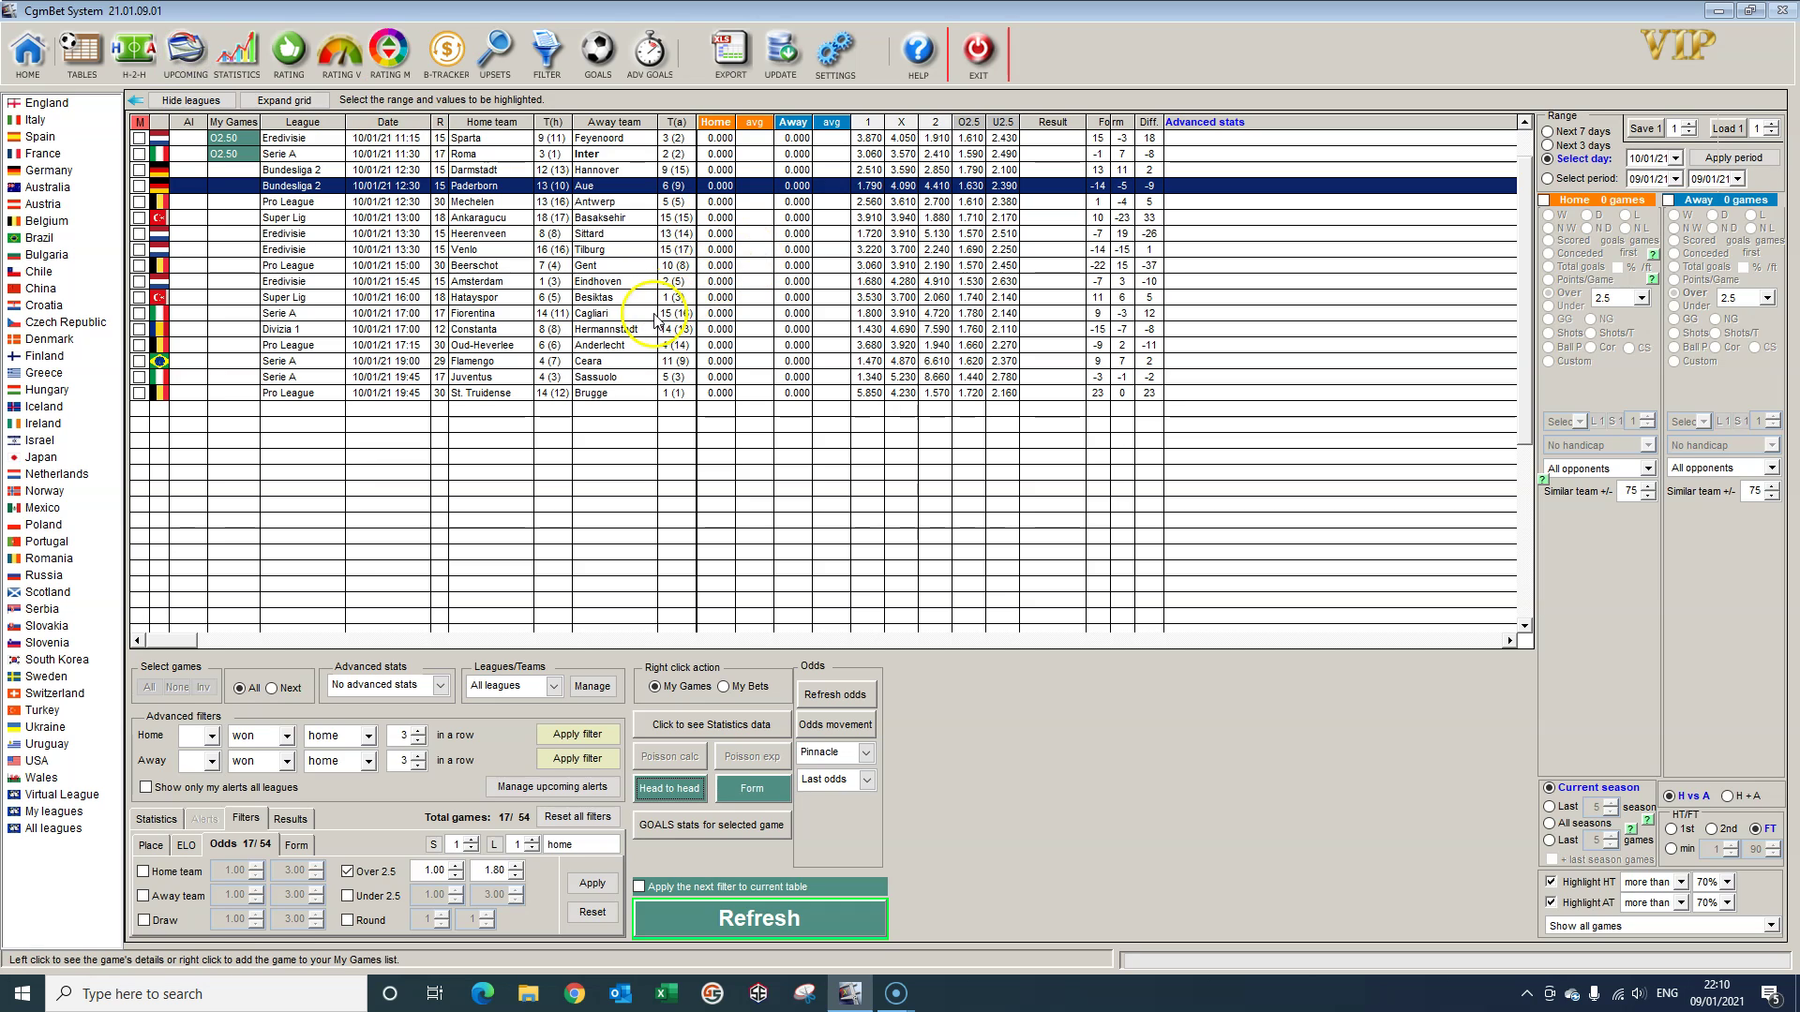
click(522, 208)
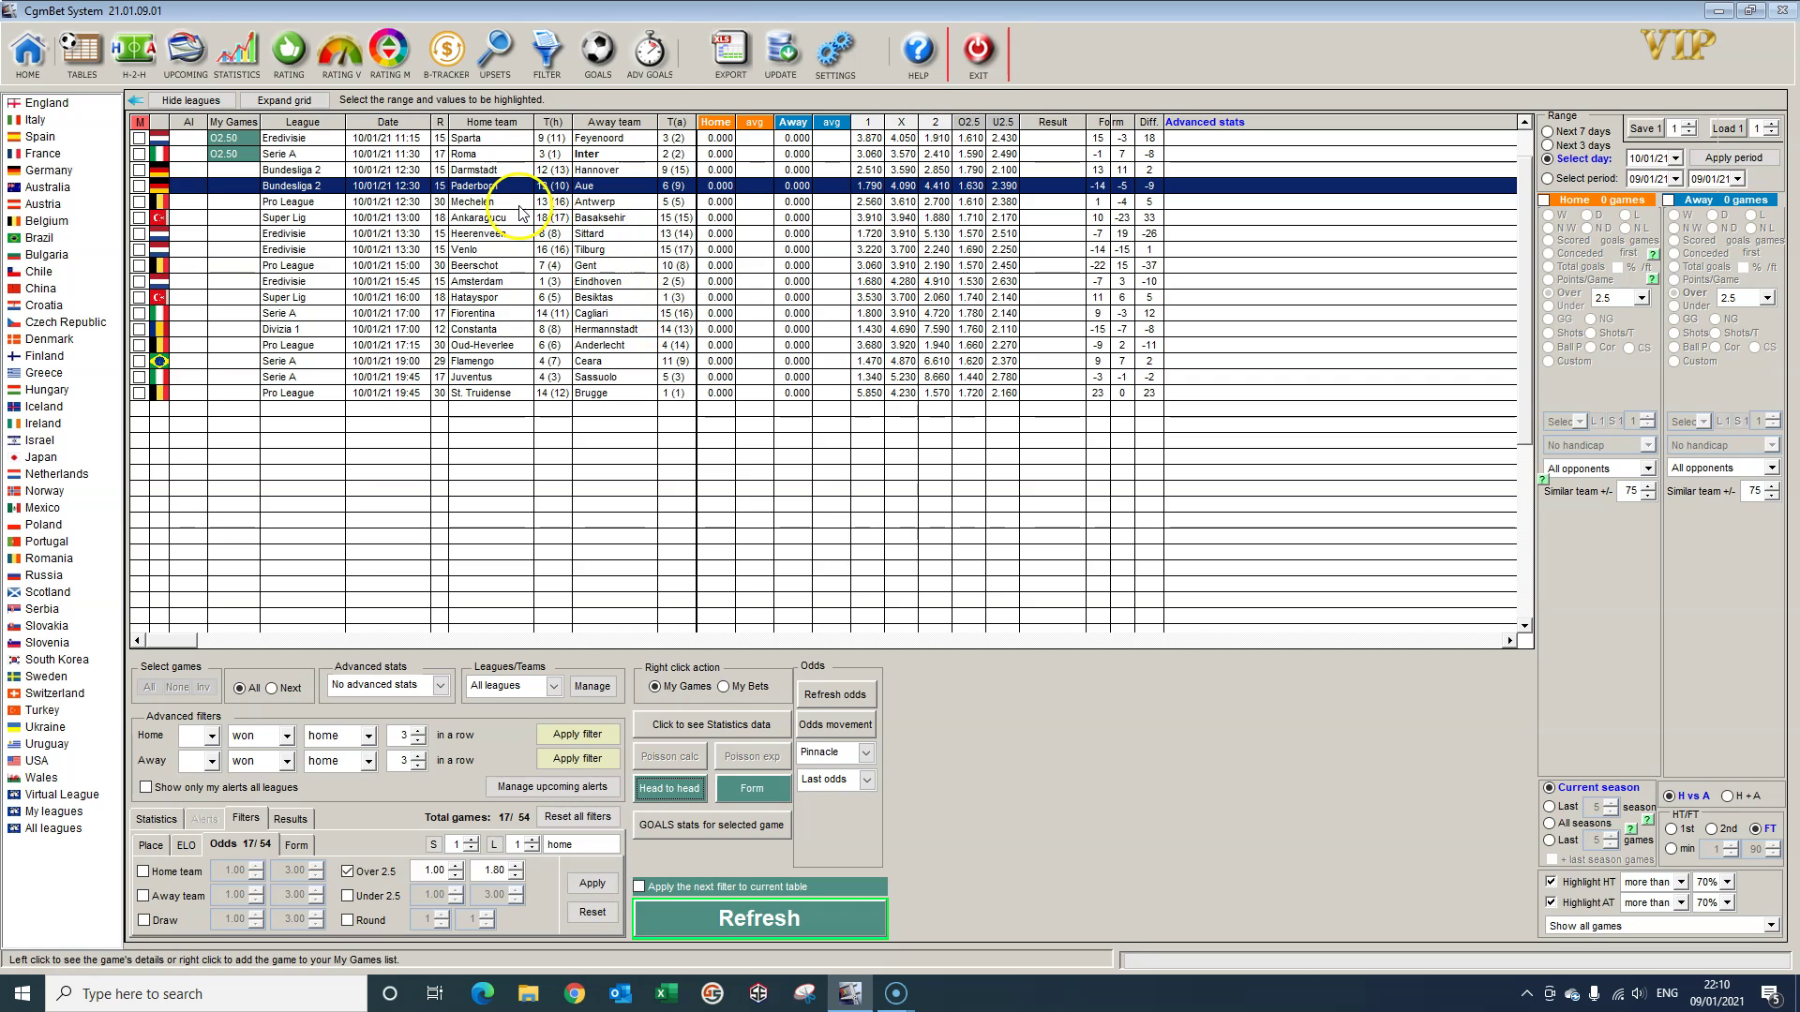
click(488, 204)
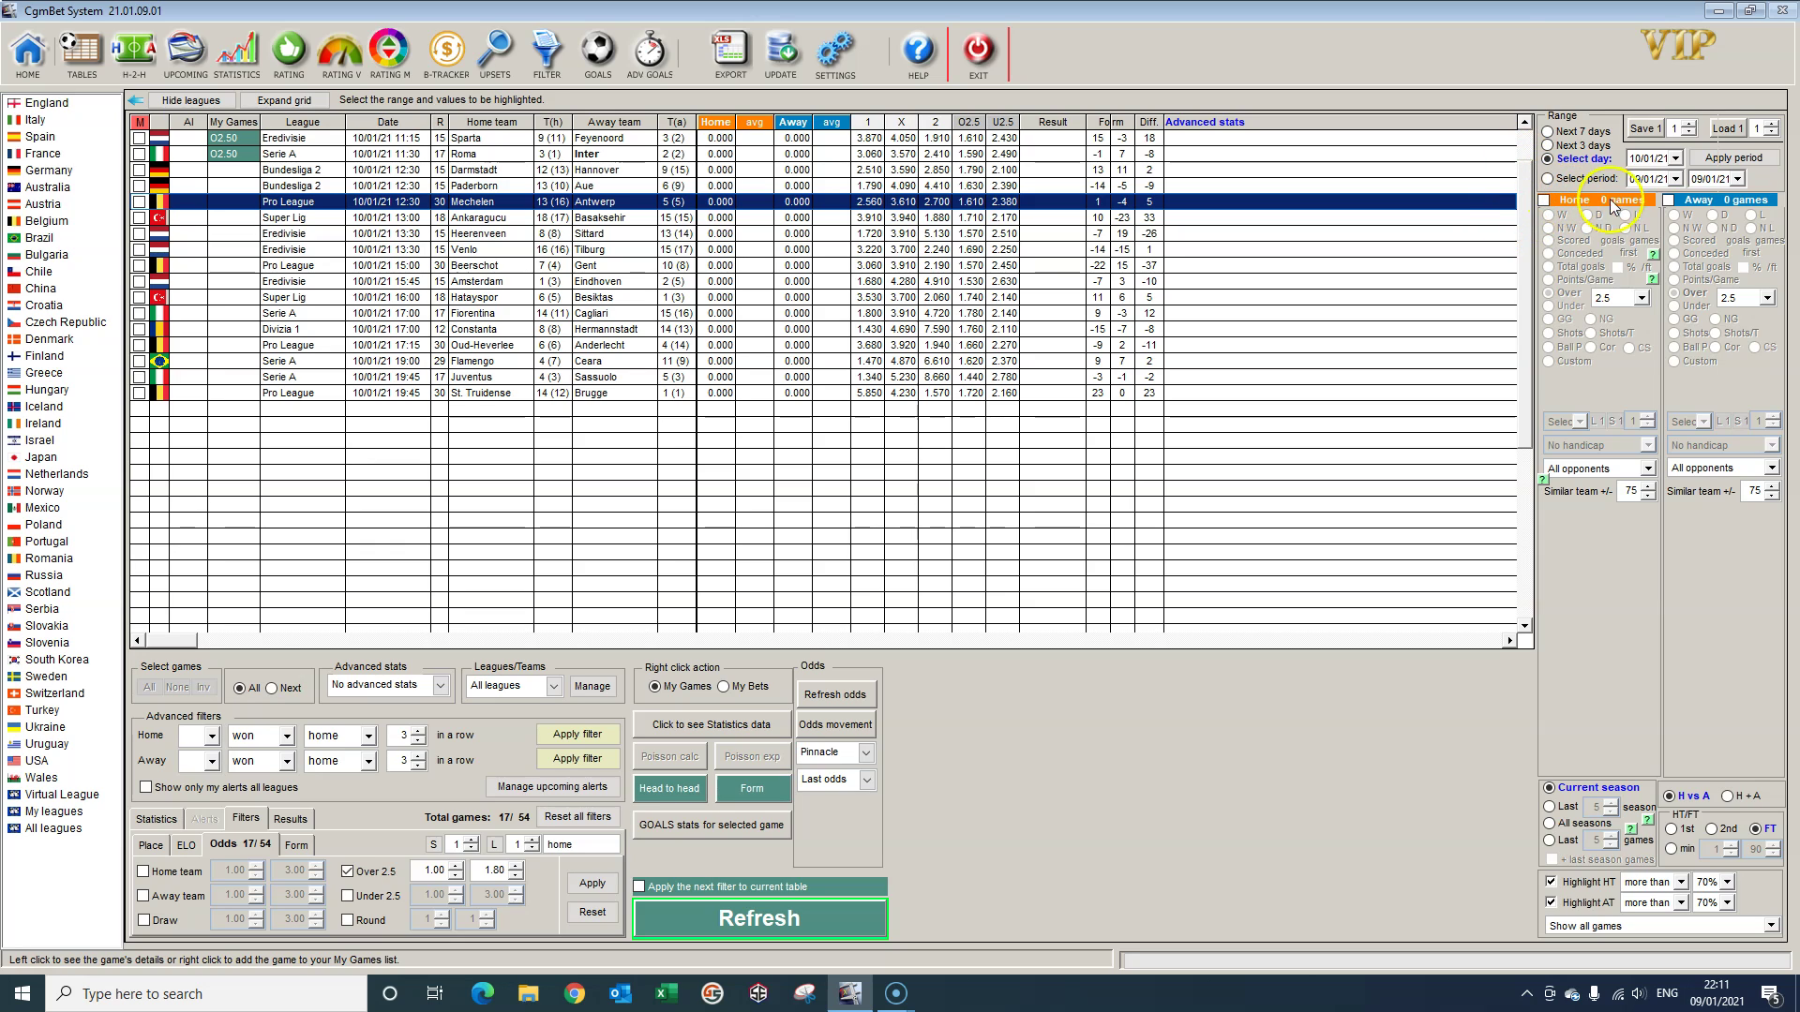
Step: Enable the home and away statistics for games scored in the 2nd half and refresh the games table
click(1544, 202)
click(1669, 200)
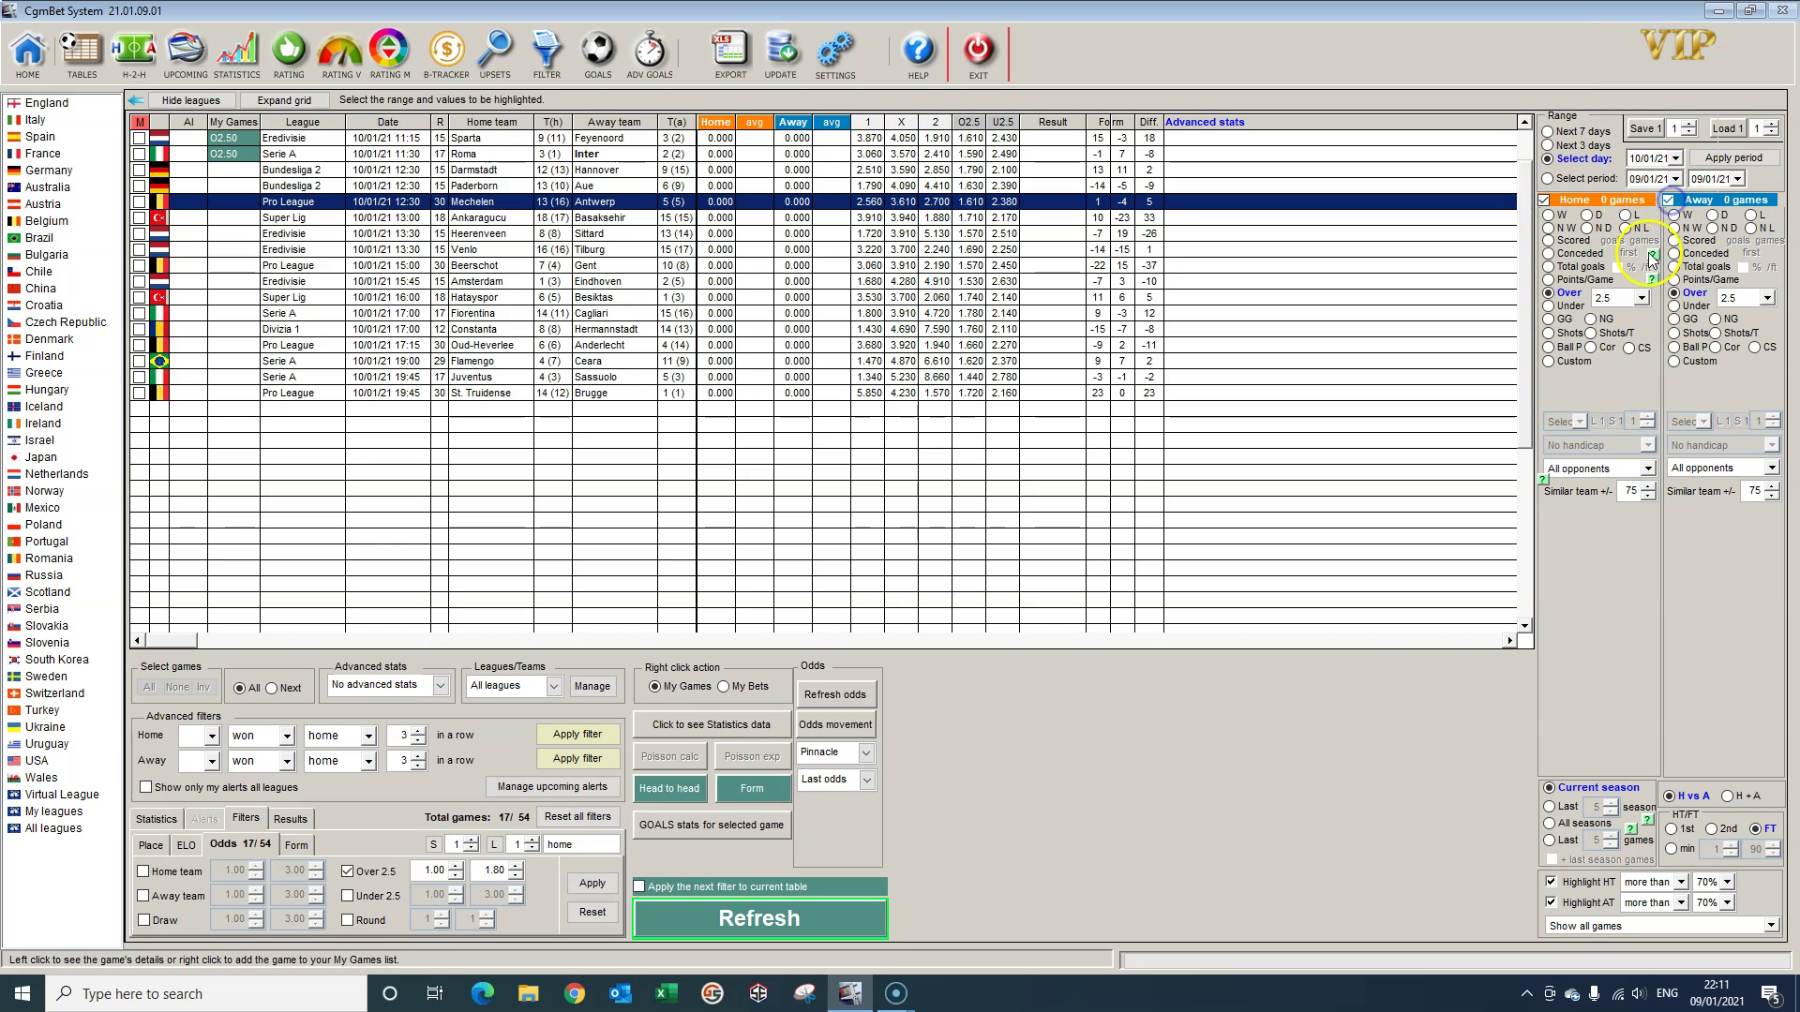
click(1643, 240)
click(1769, 240)
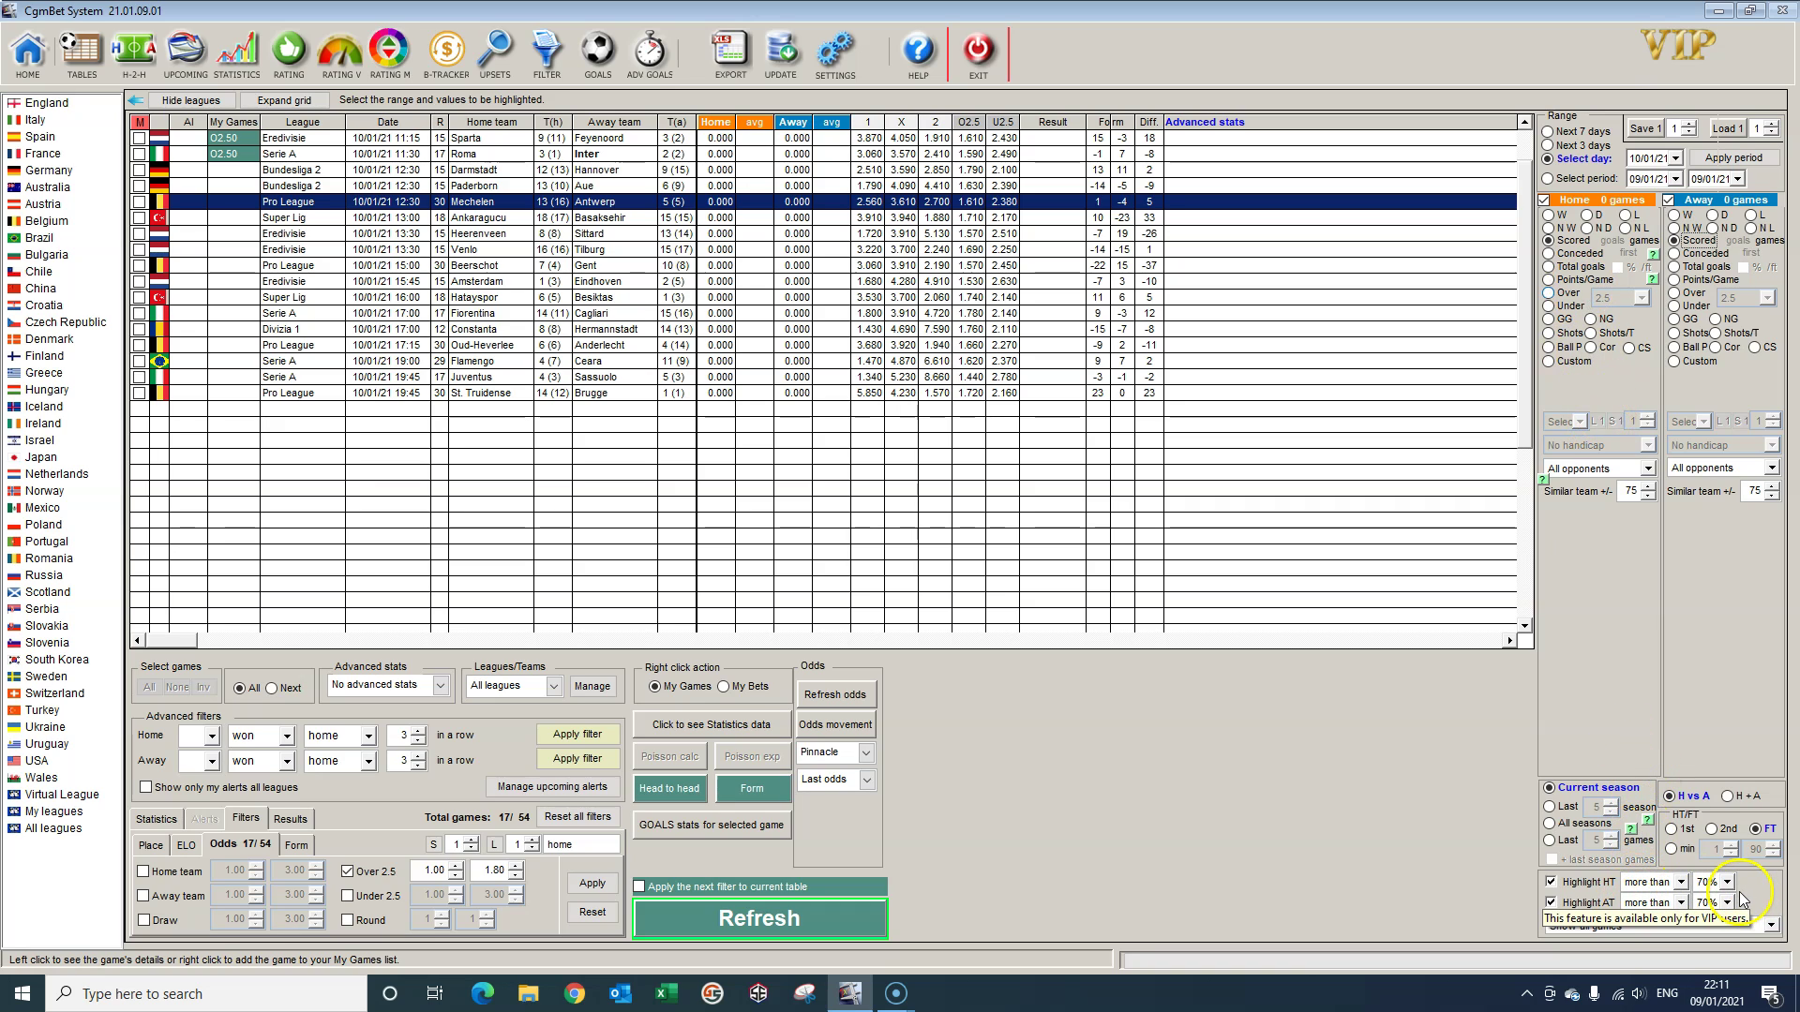
click(1716, 828)
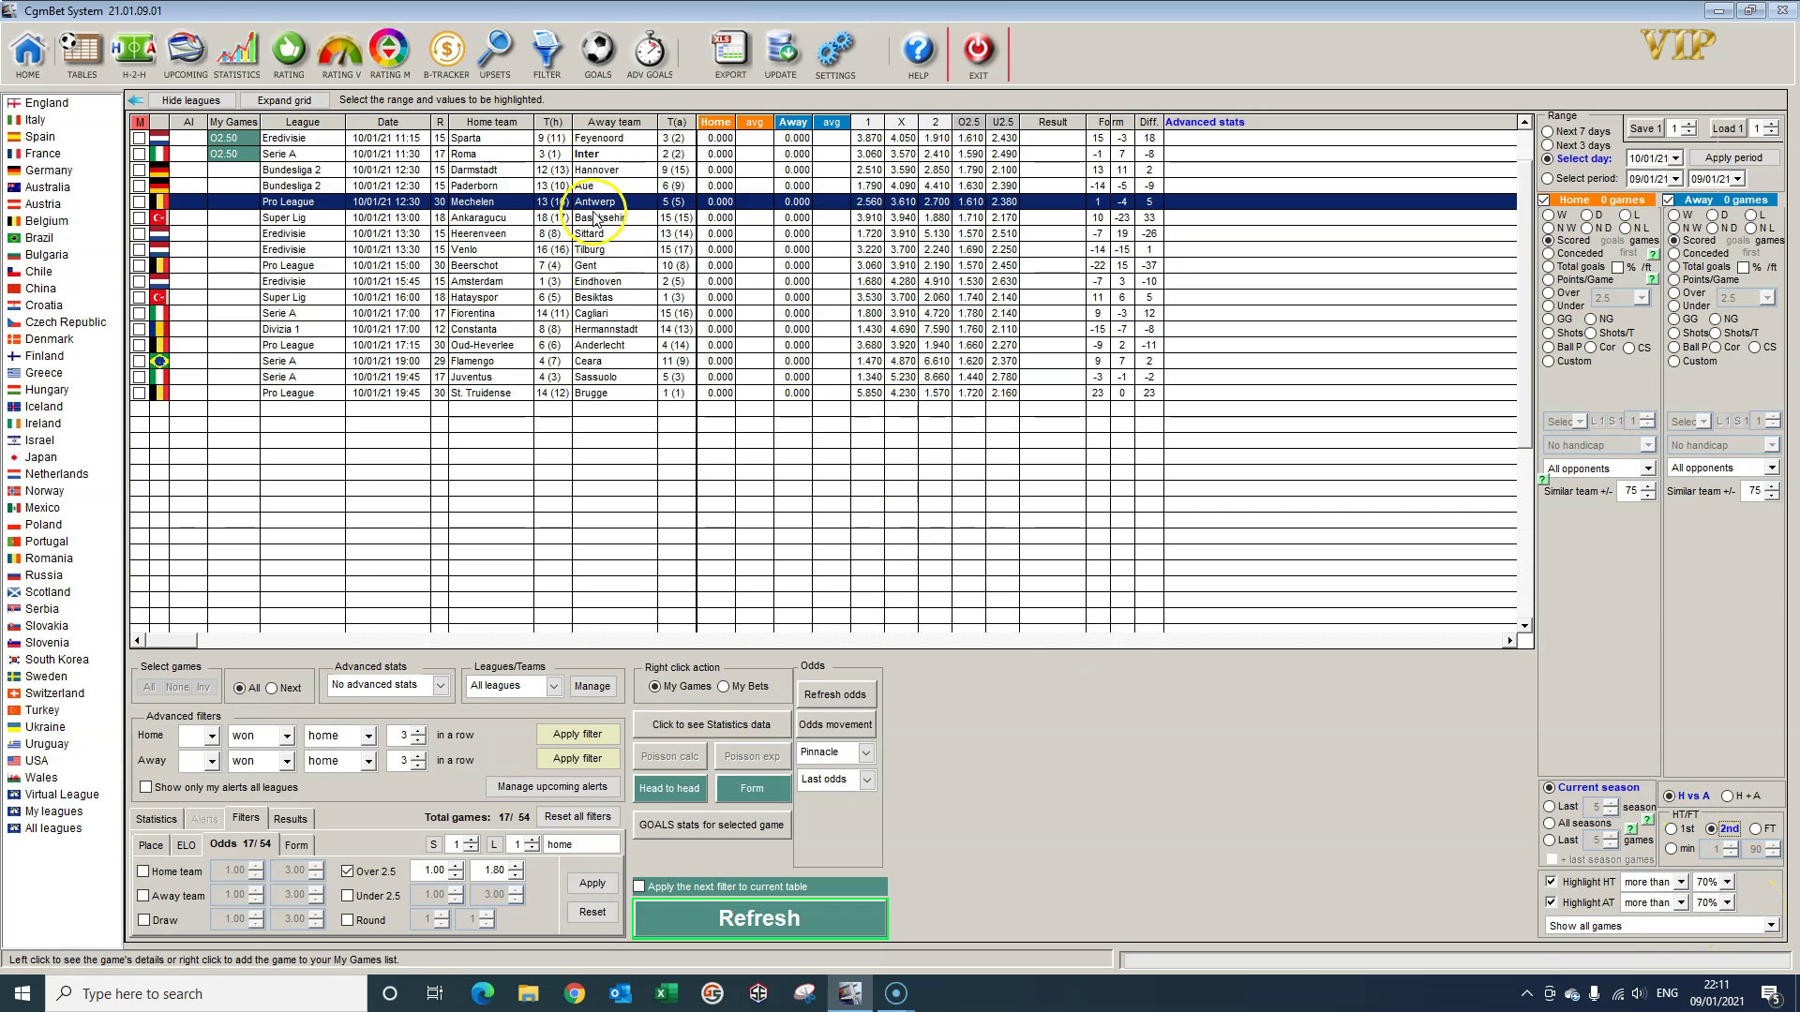
click(677, 309)
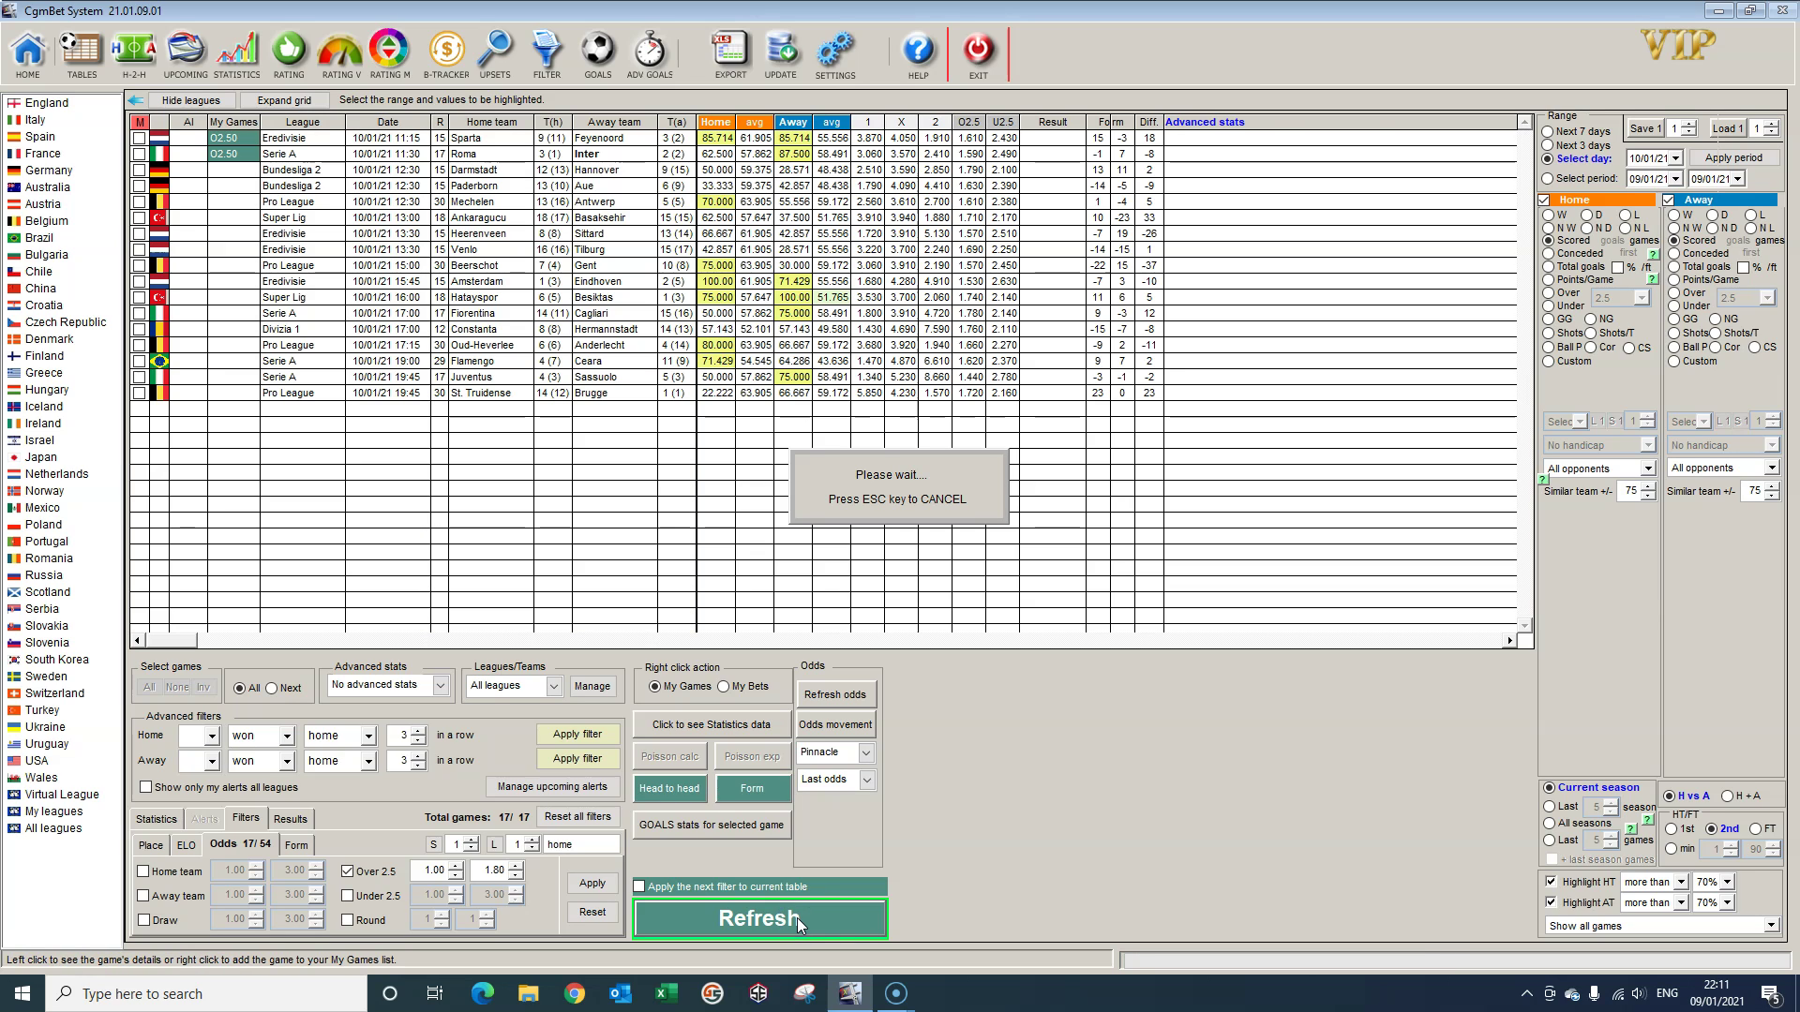
Step: Show only games where at least one team is highlighted, and inspect the Hatayspor–Besiktas and Flamengo–Ceara rows
click(1793, 932)
click(1771, 926)
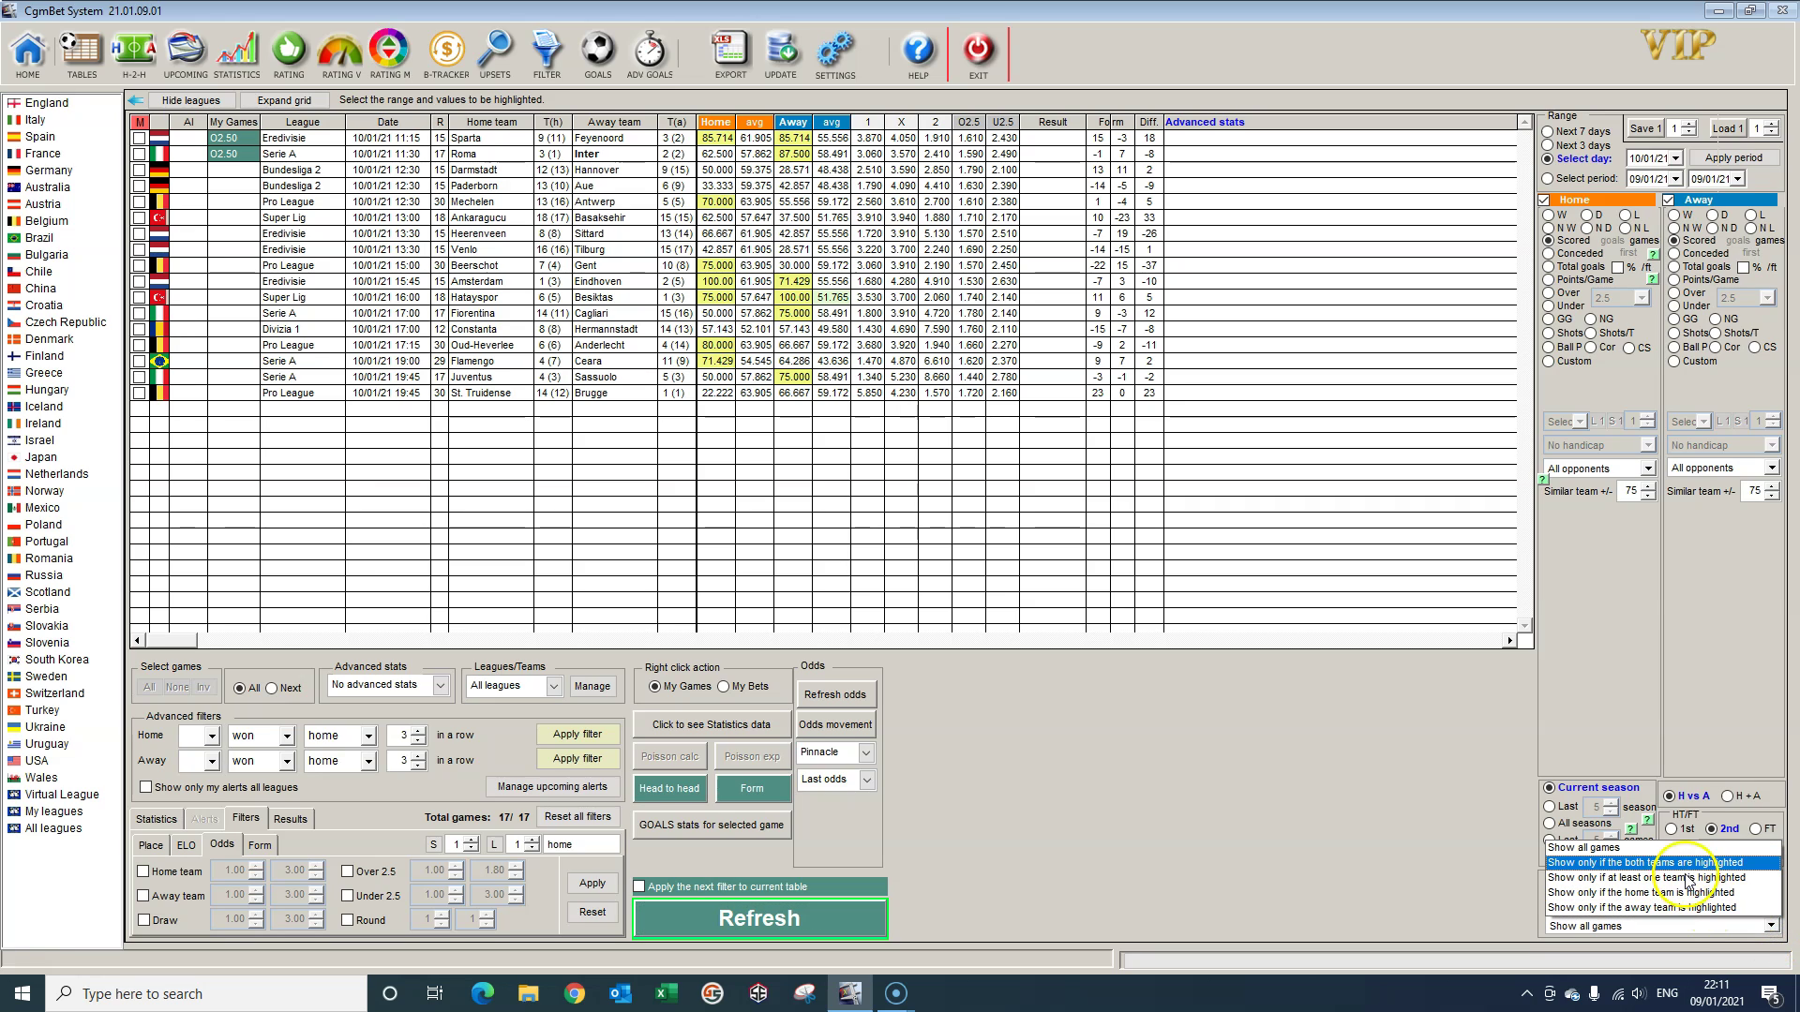
click(1683, 878)
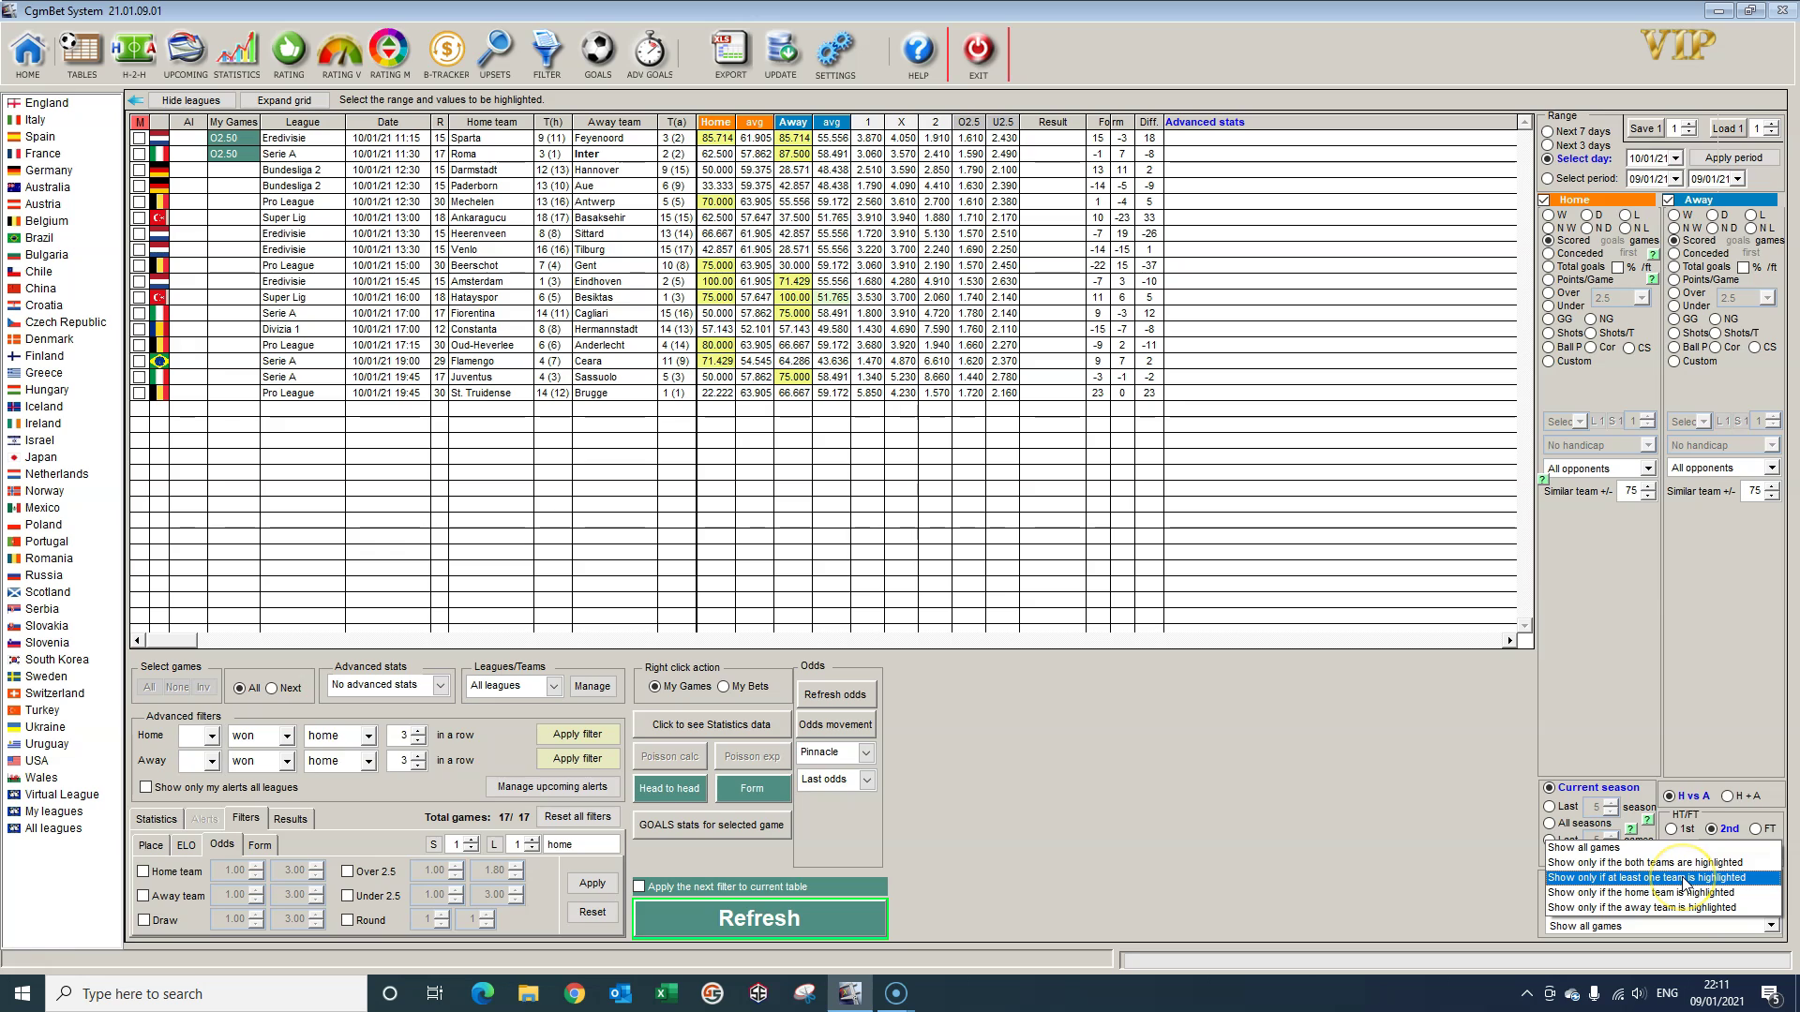
click(1683, 879)
click(651, 440)
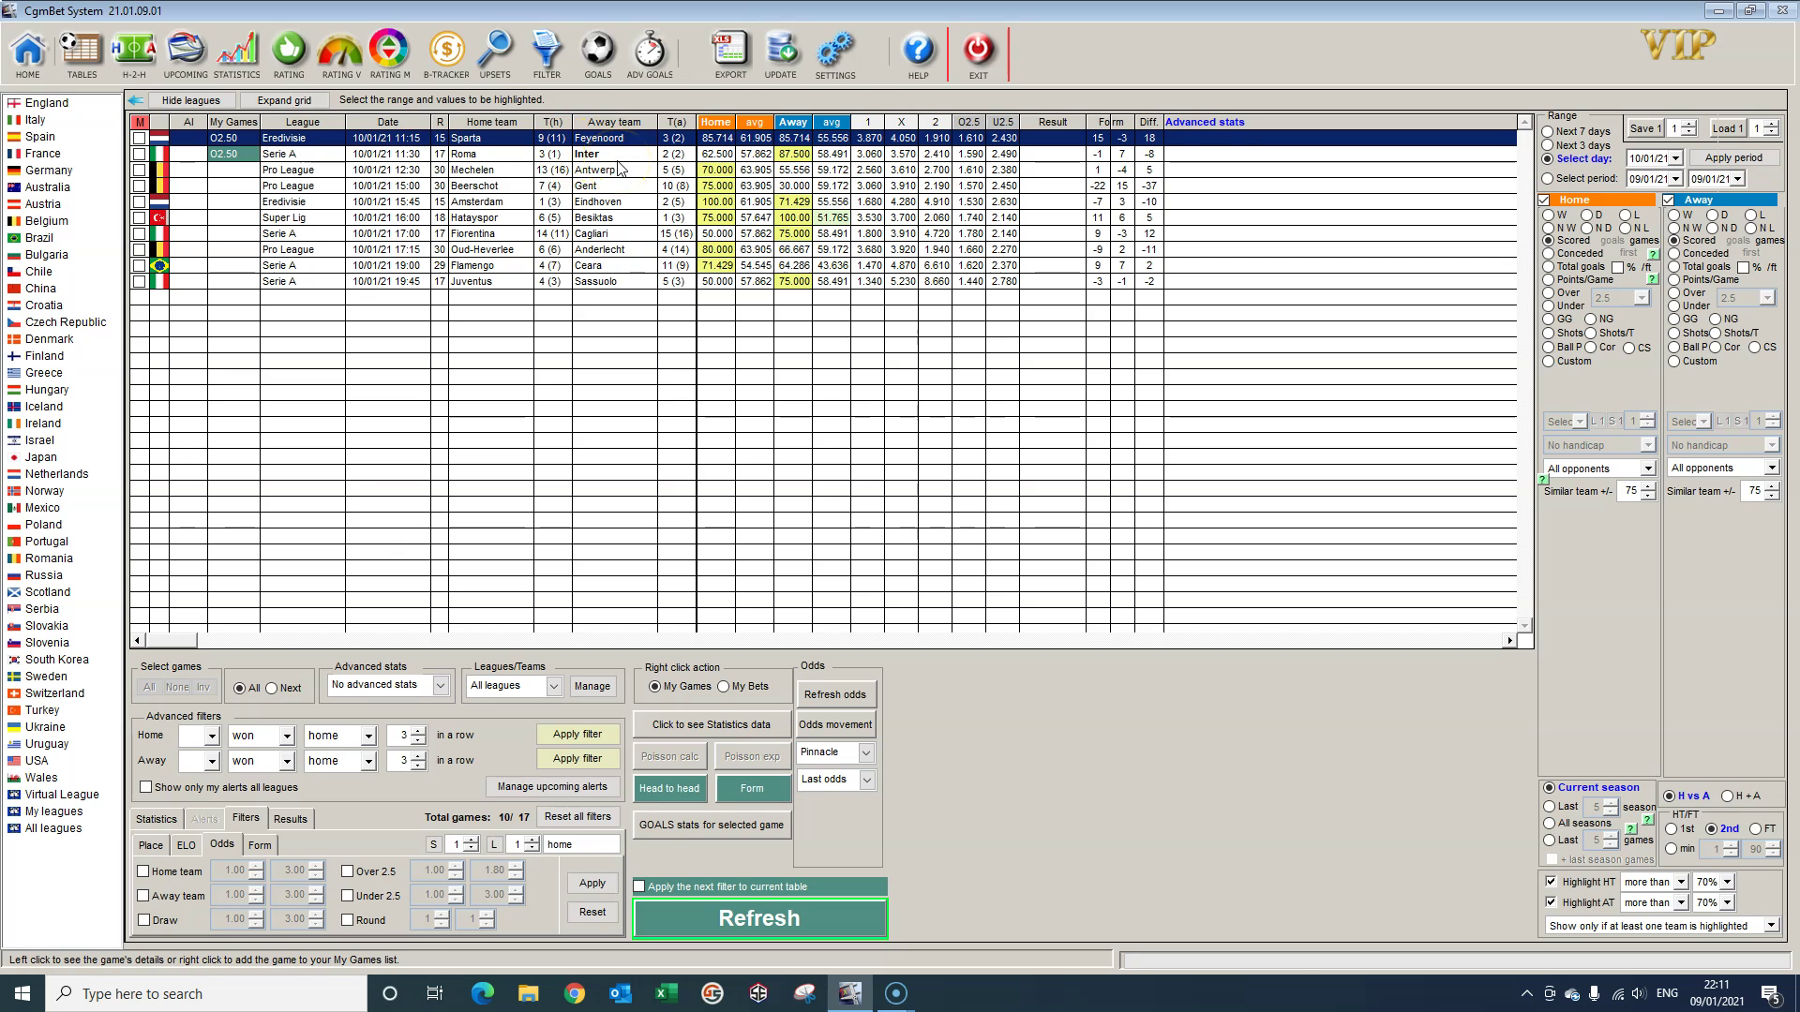
click(604, 218)
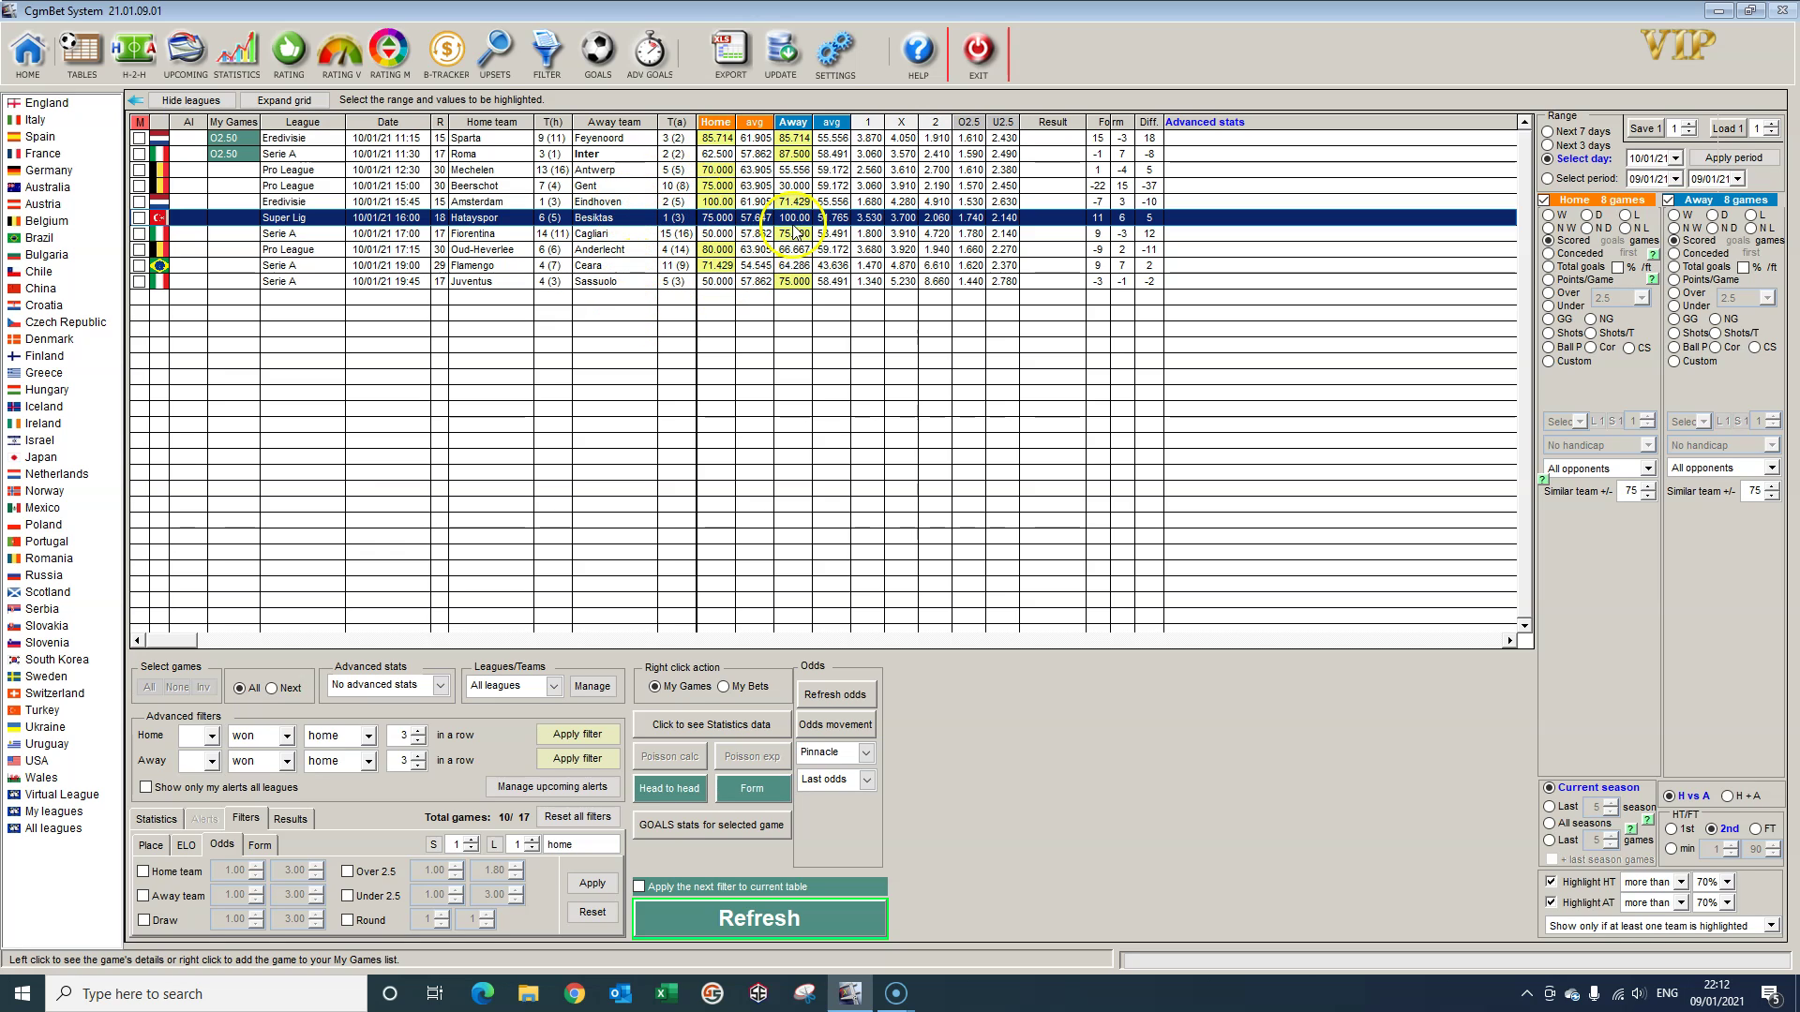
click(607, 267)
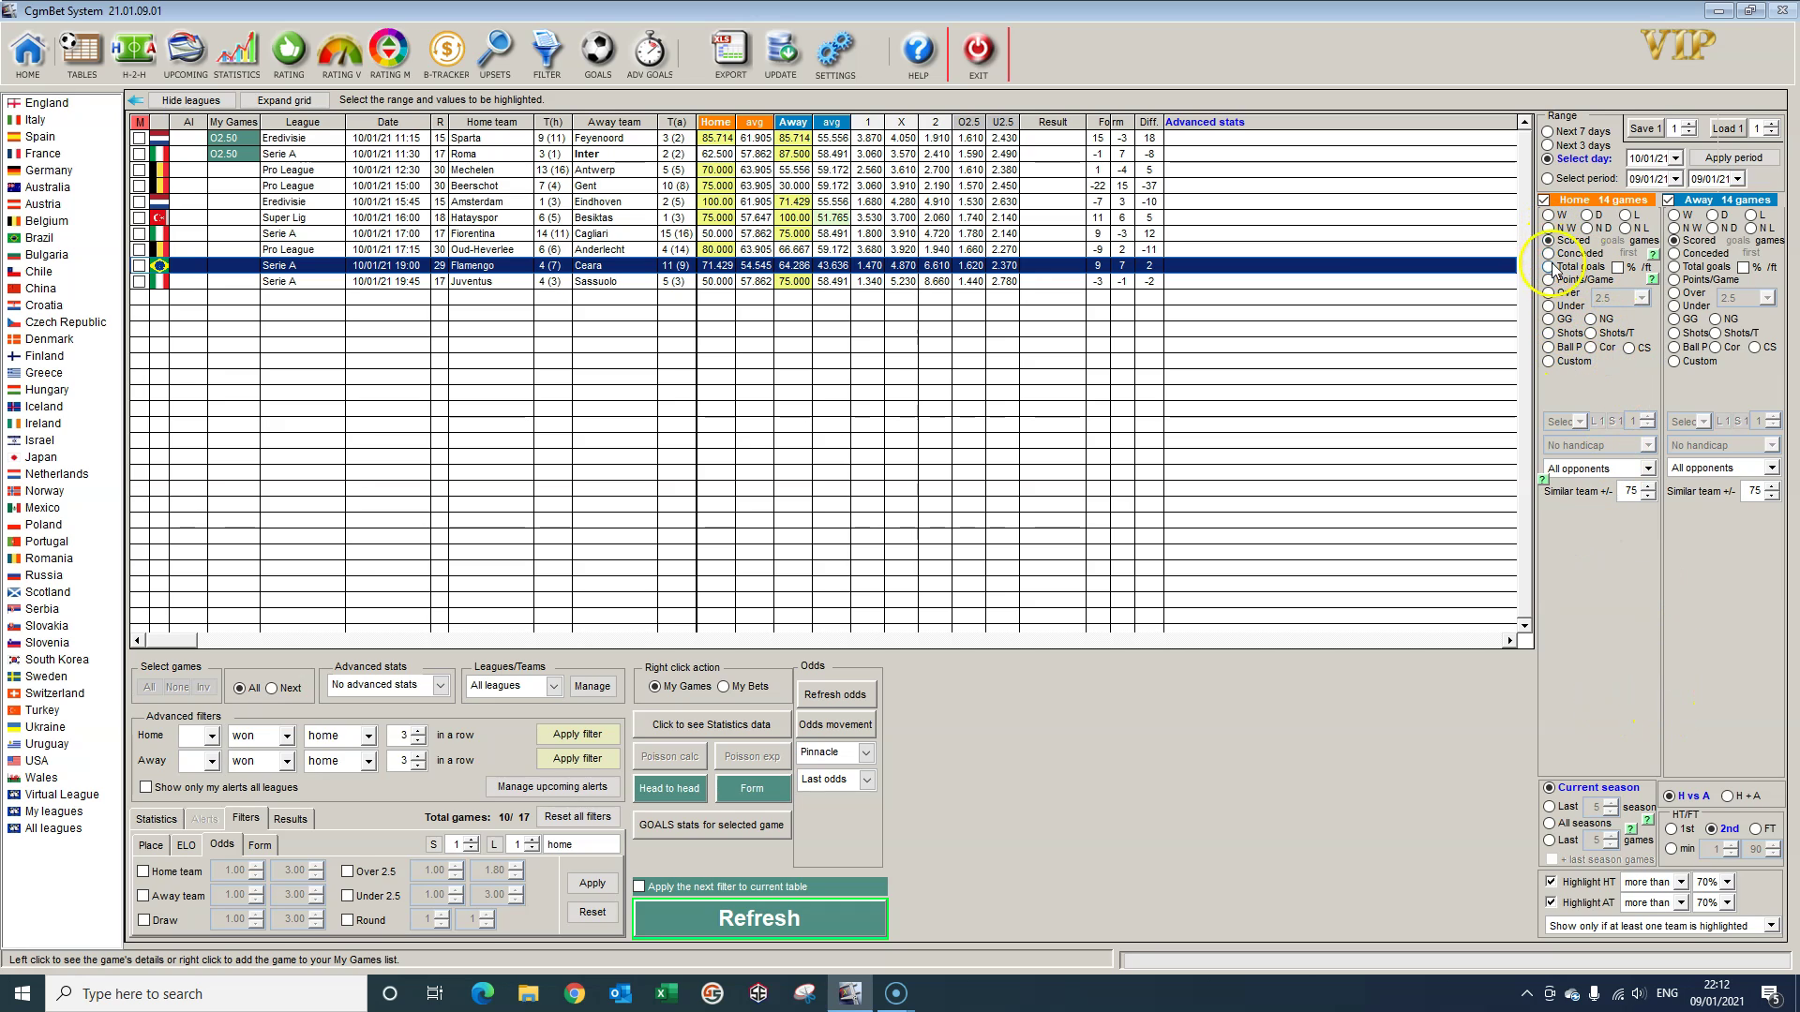
Step: Switch the home and away statistics to Under 2.5 at full time and refresh the games table
click(1549, 306)
click(1675, 305)
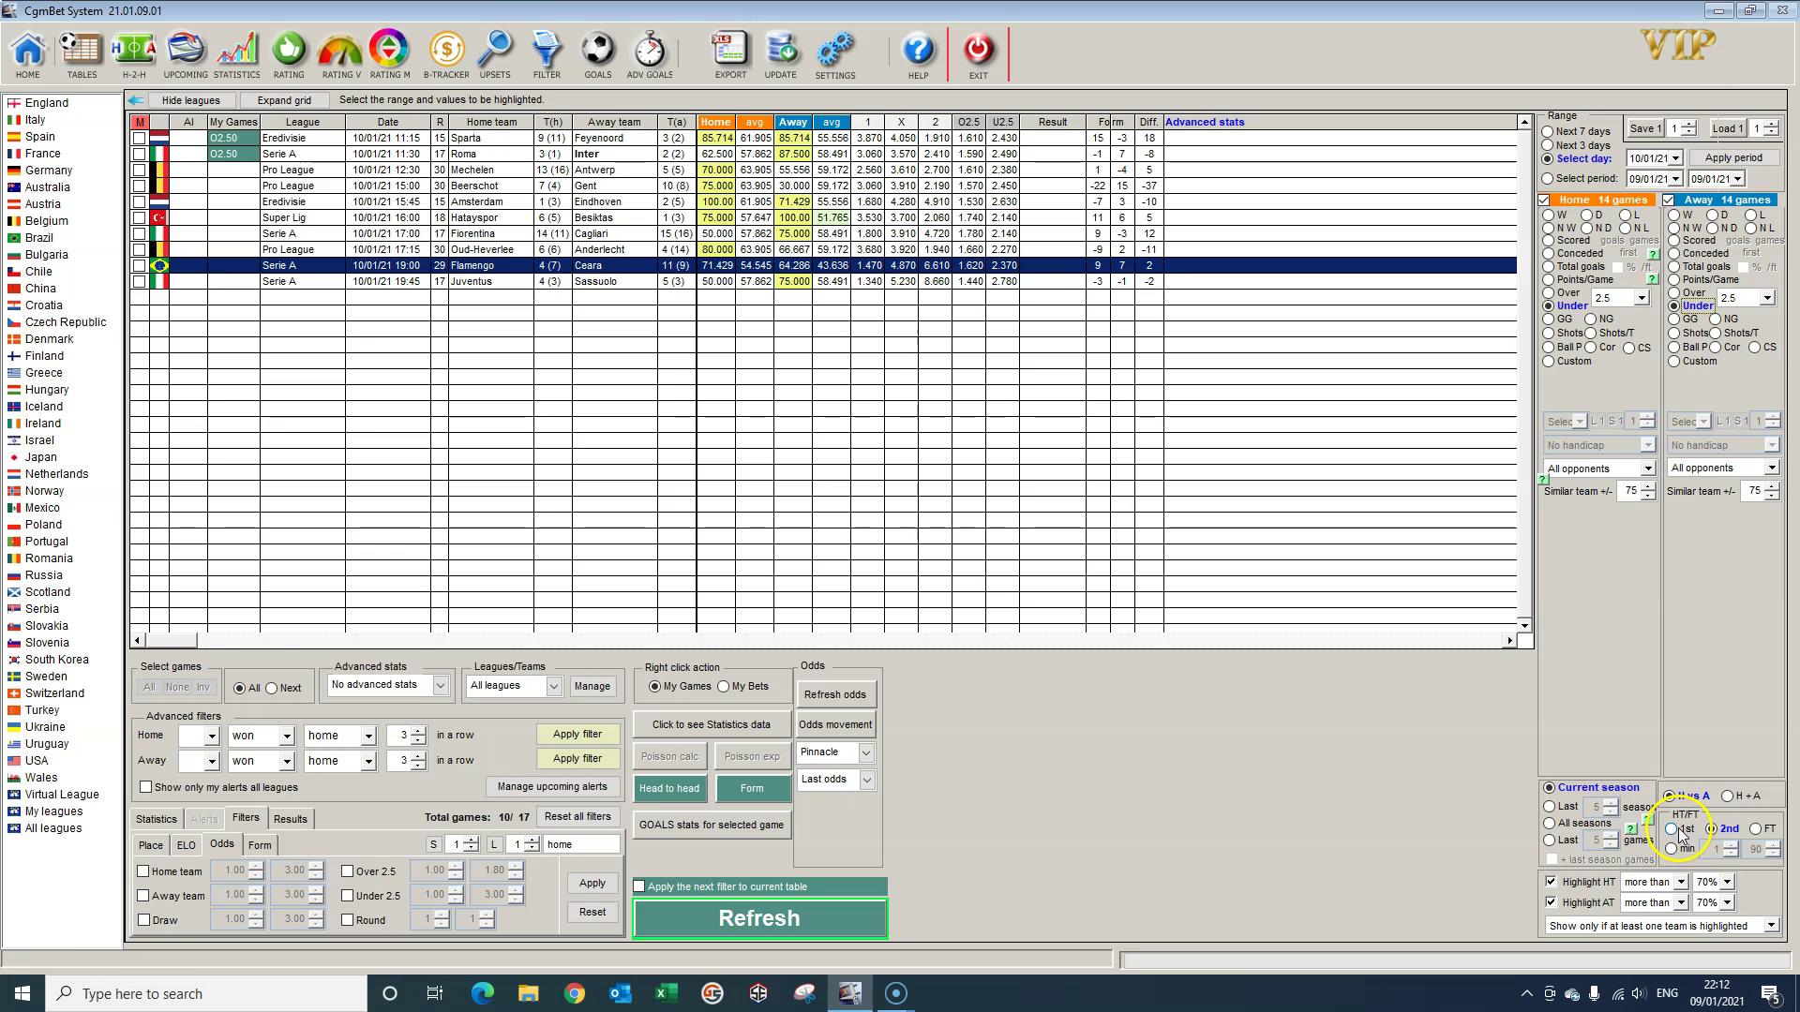
click(1756, 829)
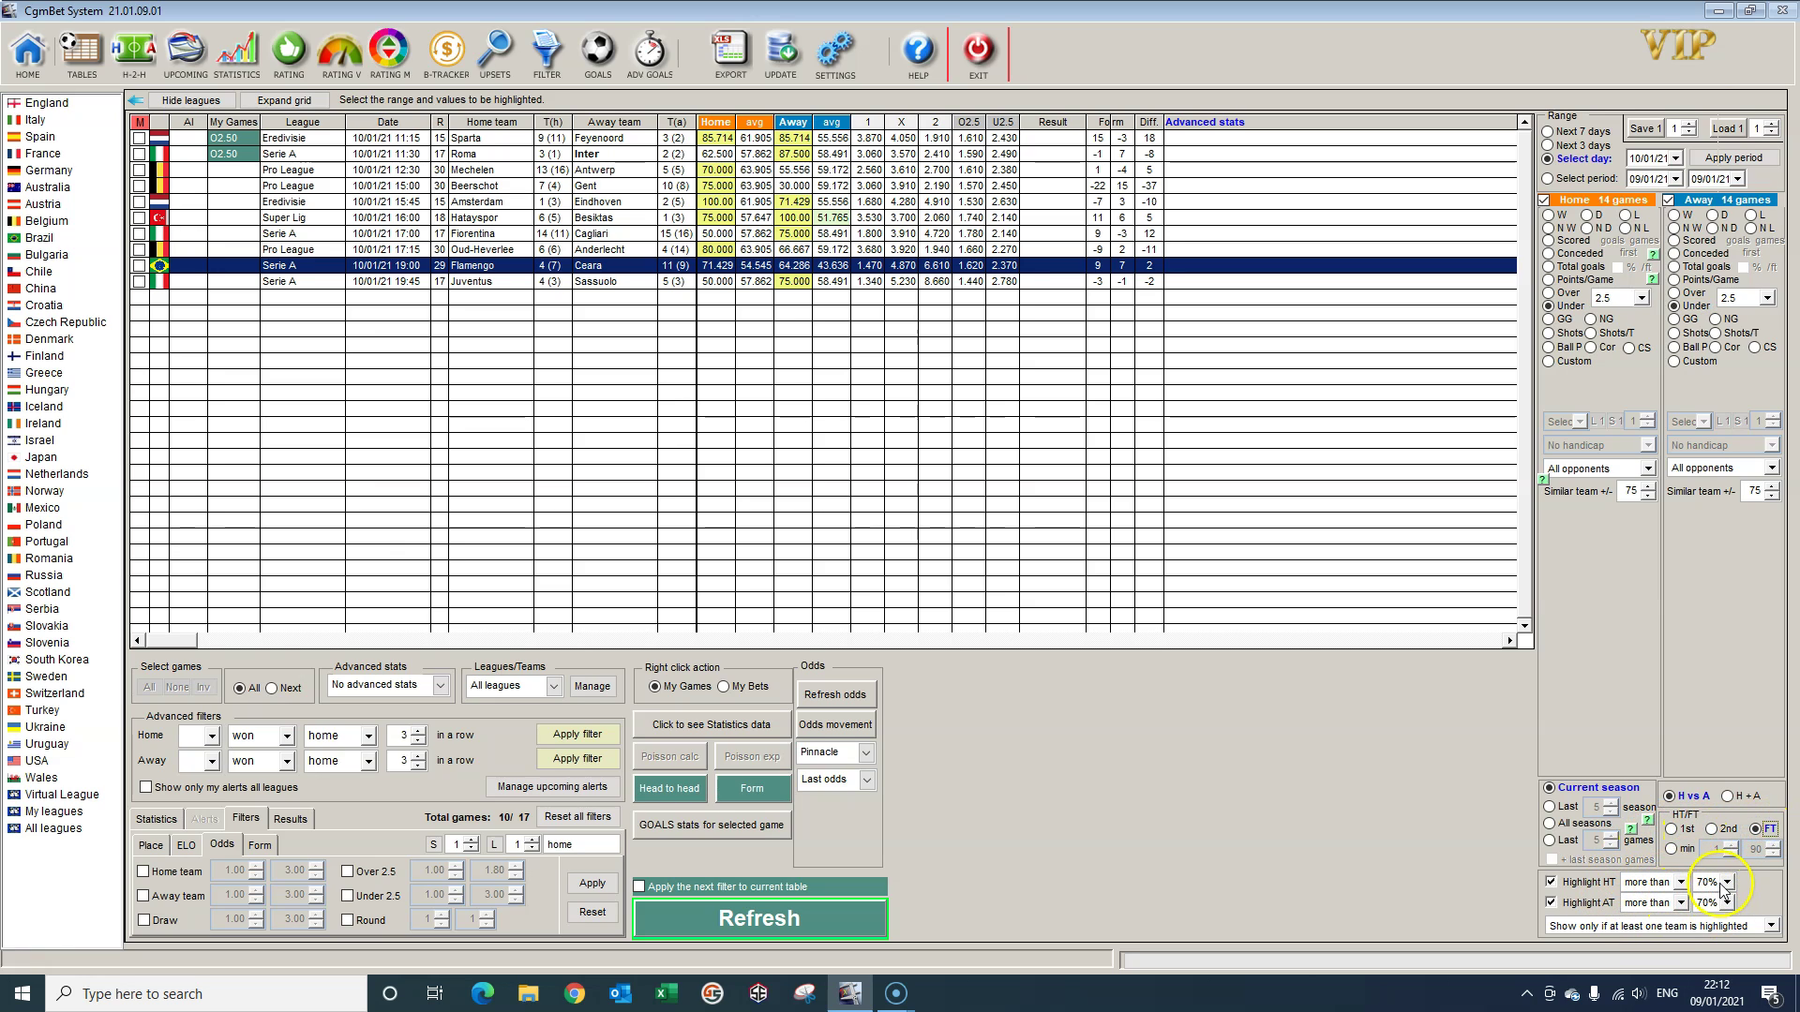
click(831, 909)
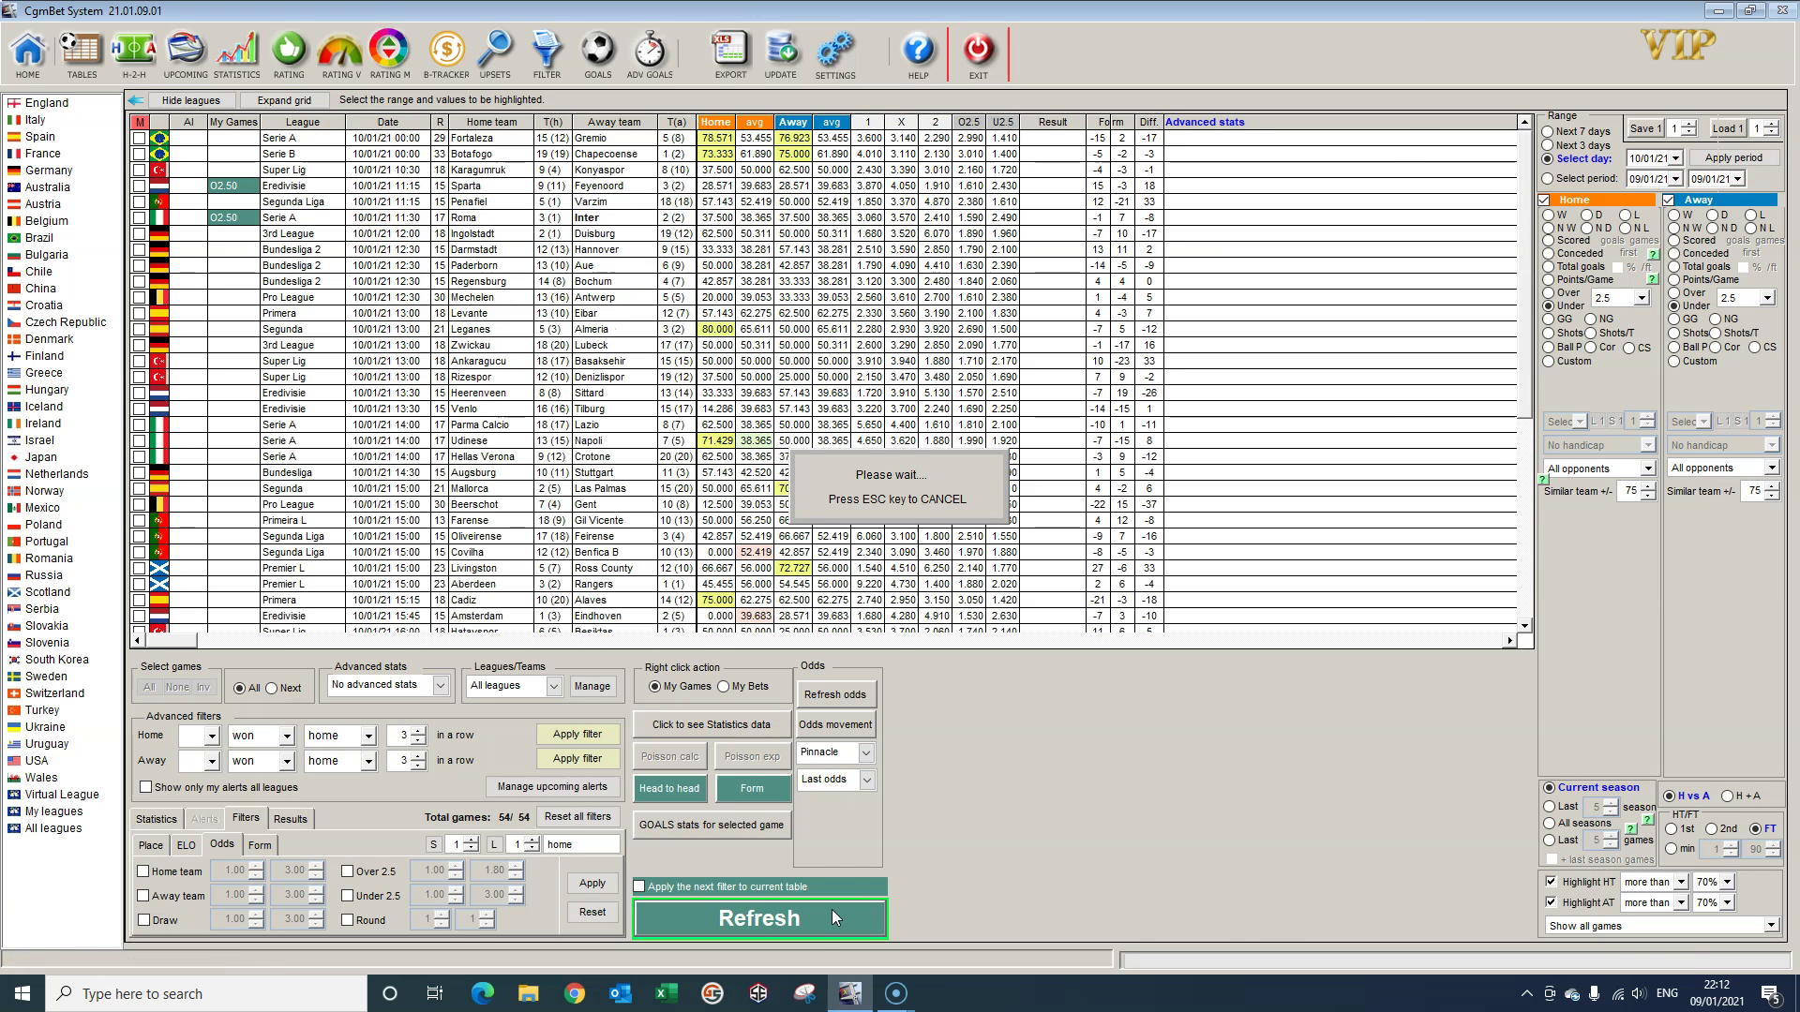
Step: Show only games where both teams are highlighted, and inspect the Fortaleza–Gremio and Botafogo–Chapecoense rows
click(1771, 926)
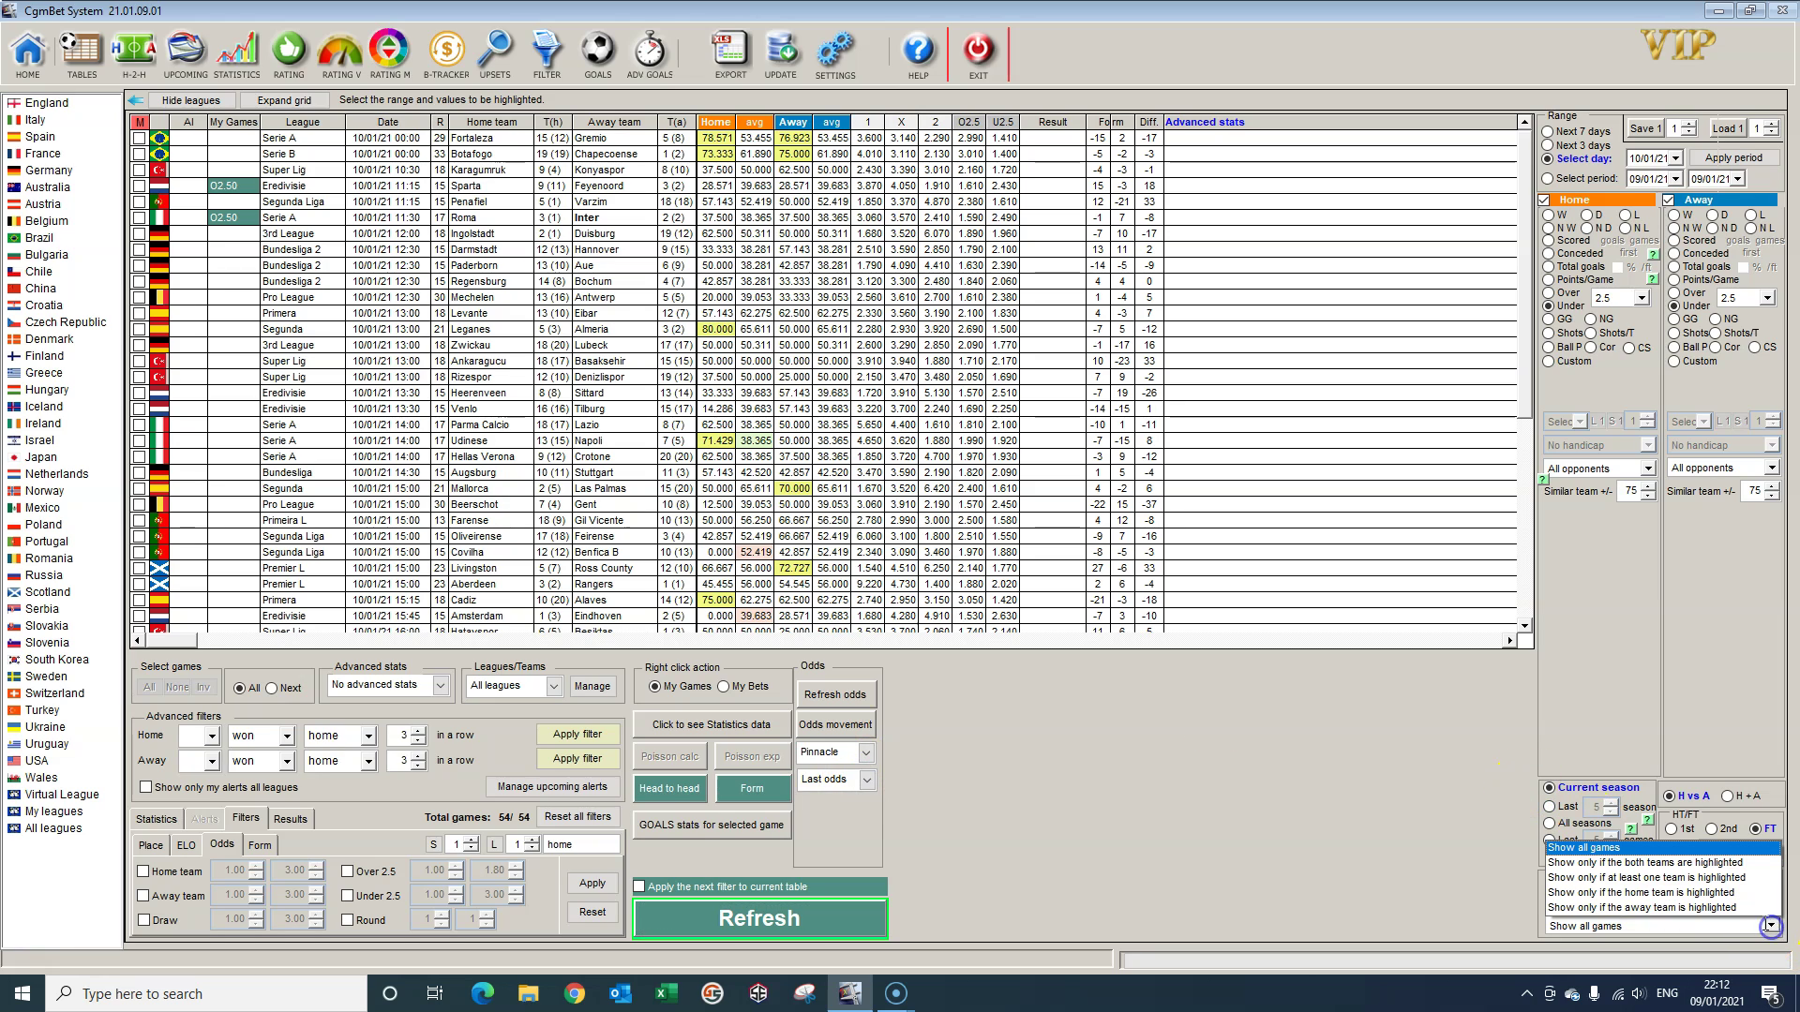
click(1723, 865)
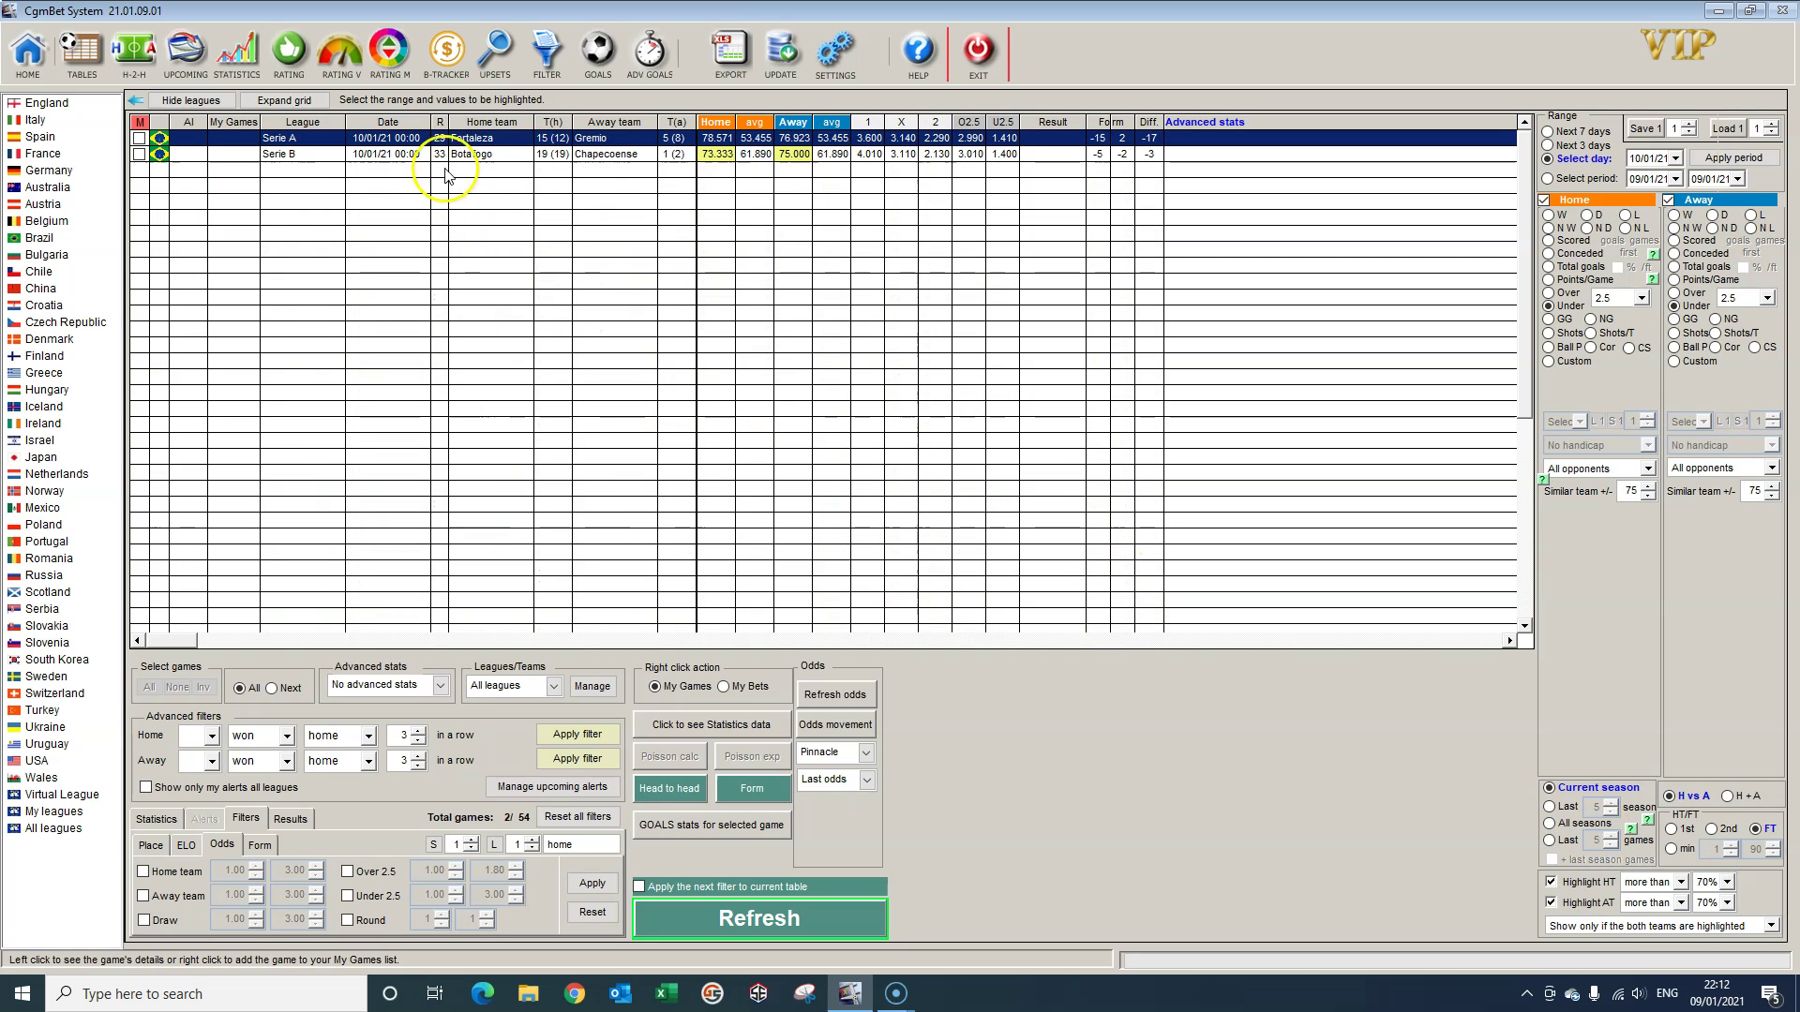
click(671, 202)
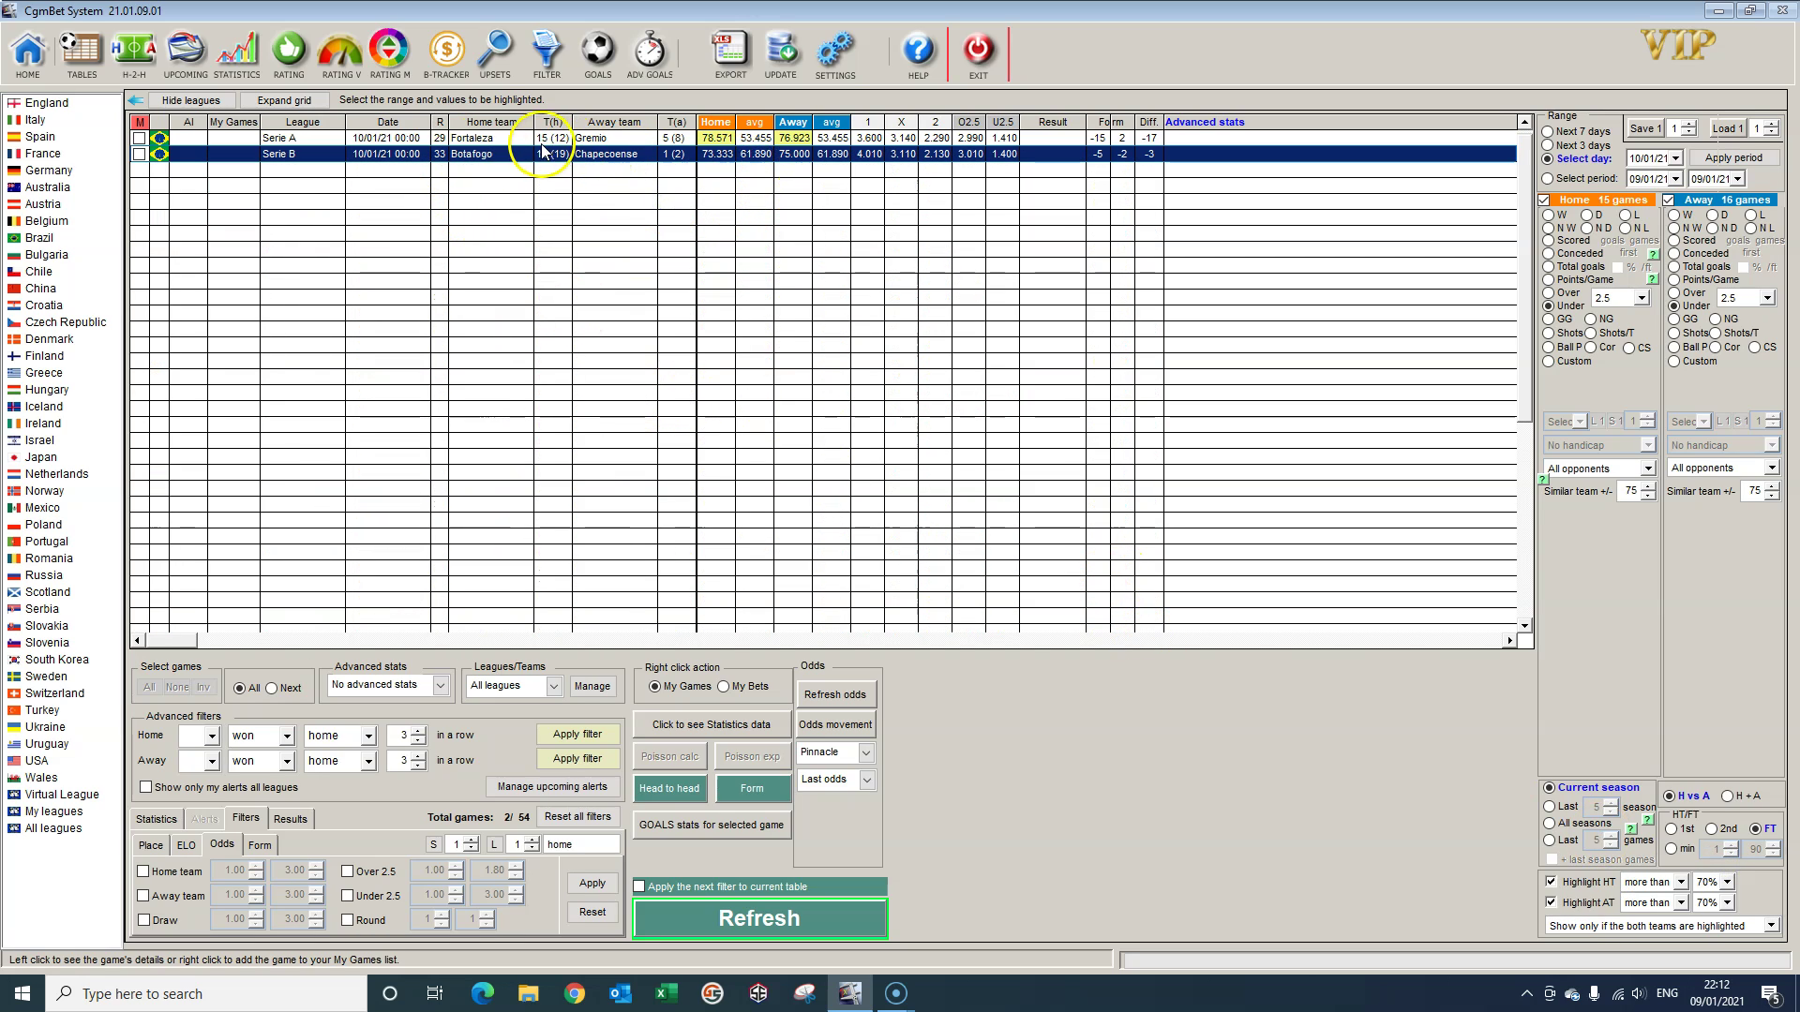
click(505, 139)
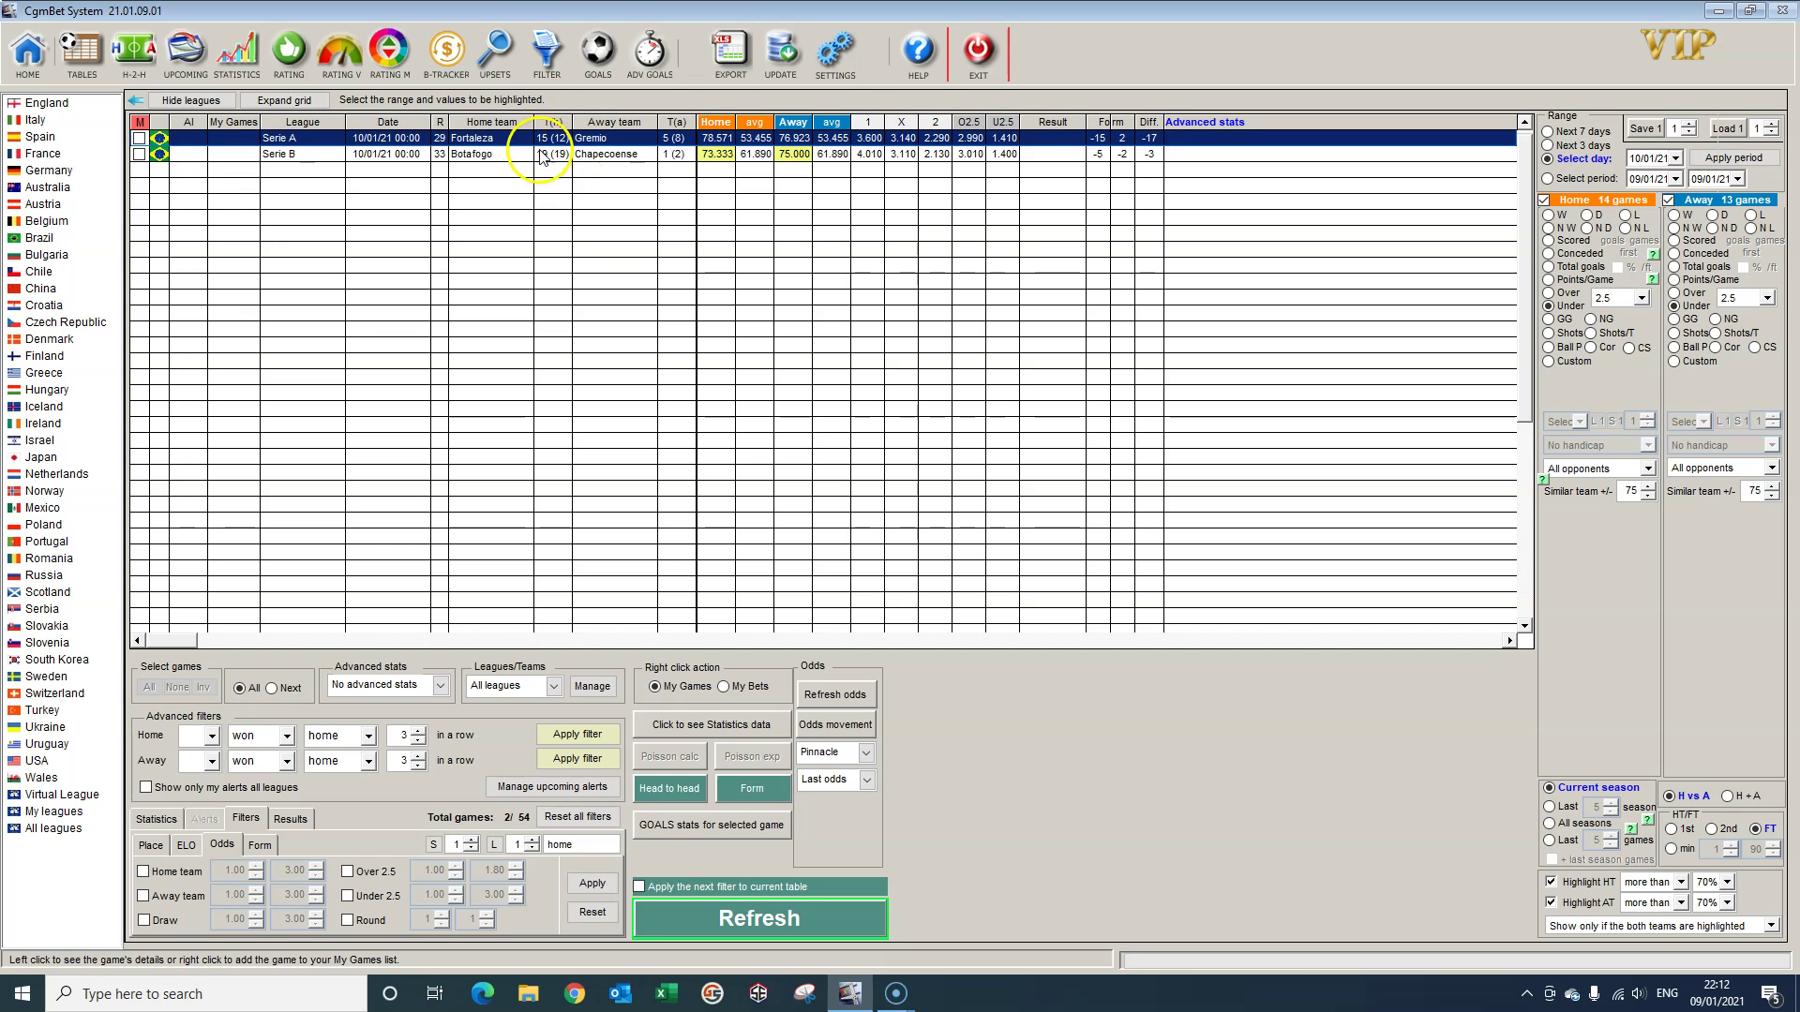
click(470, 156)
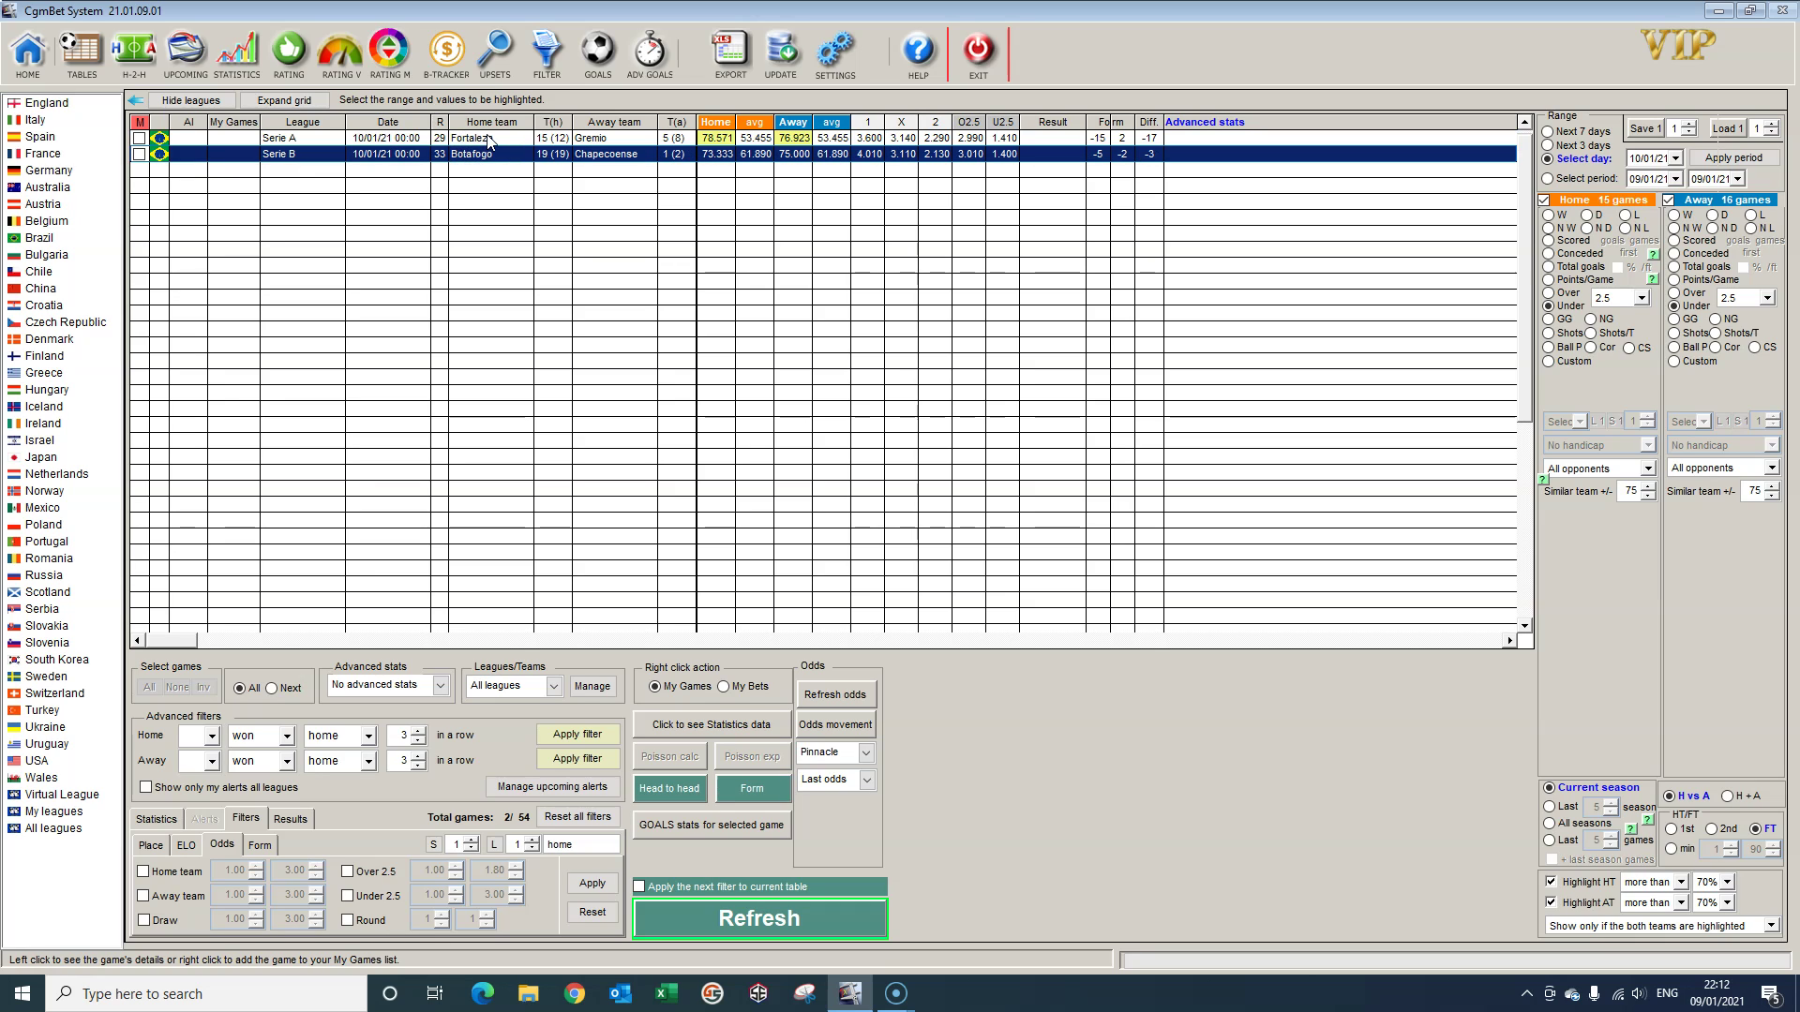
click(488, 140)
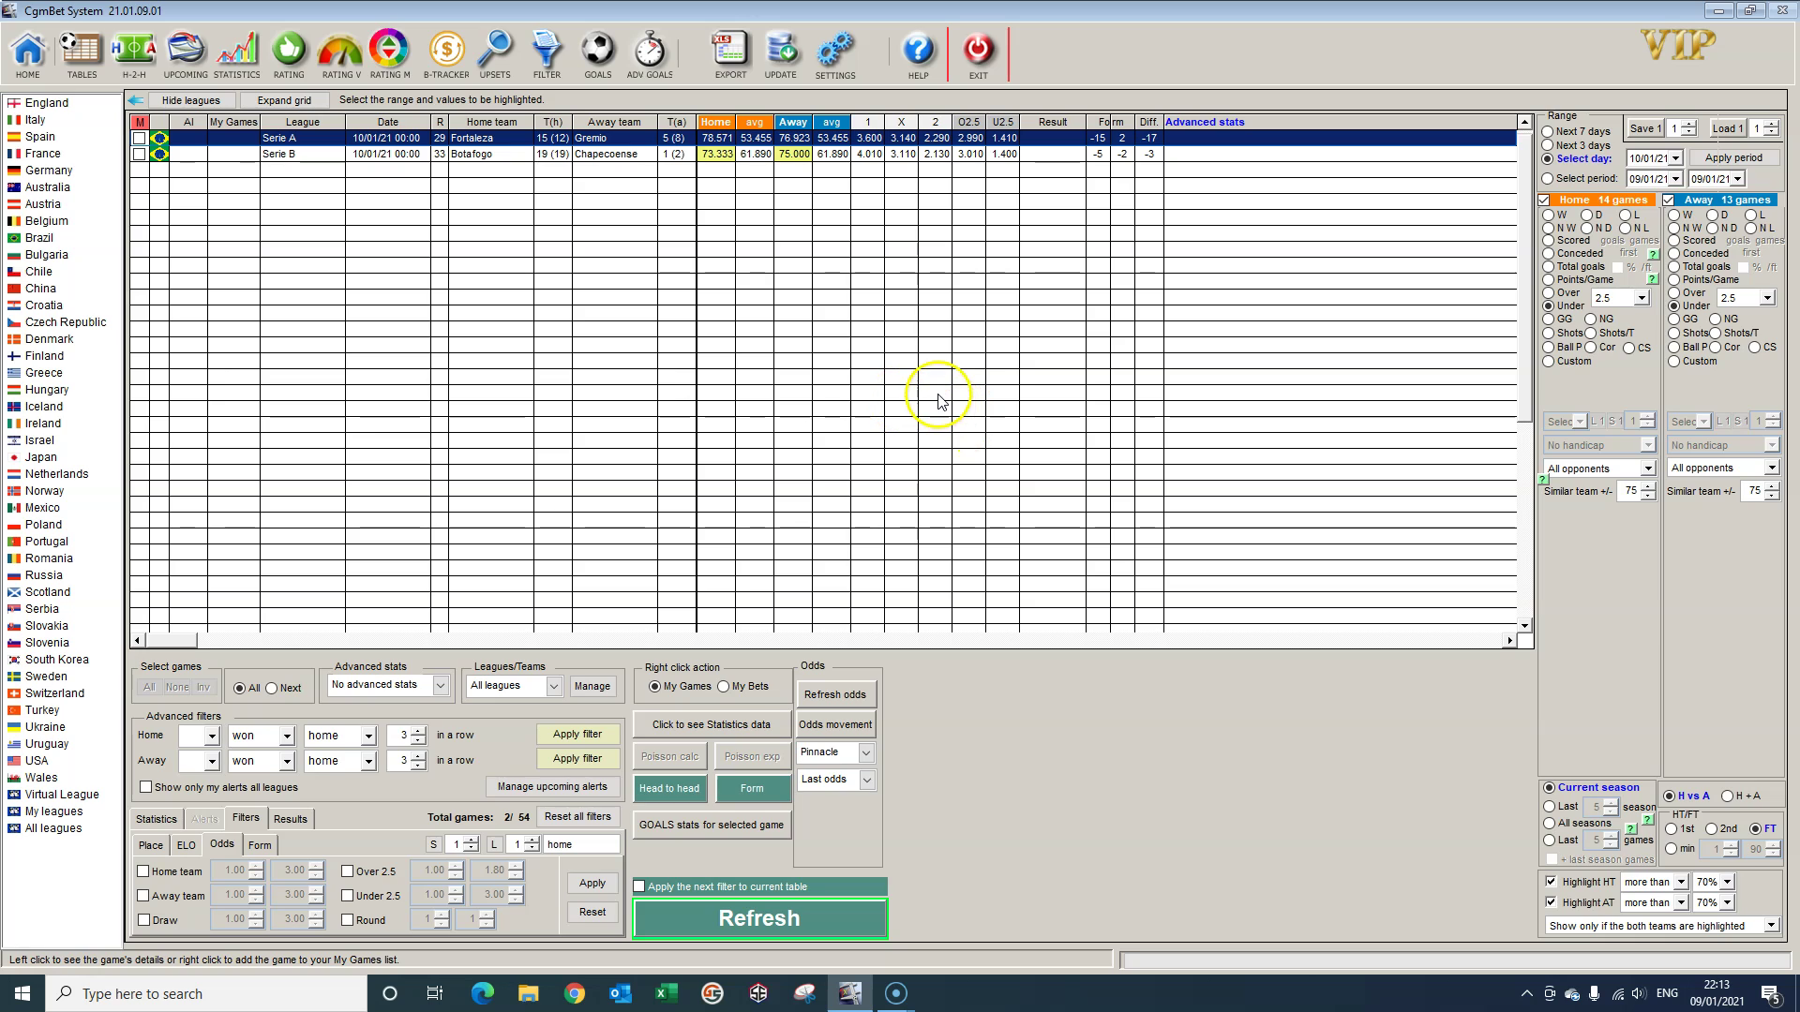
Step: Disable both the home and away team statistics, acknowledging the notices about values not being calculated
click(1543, 200)
click(1023, 558)
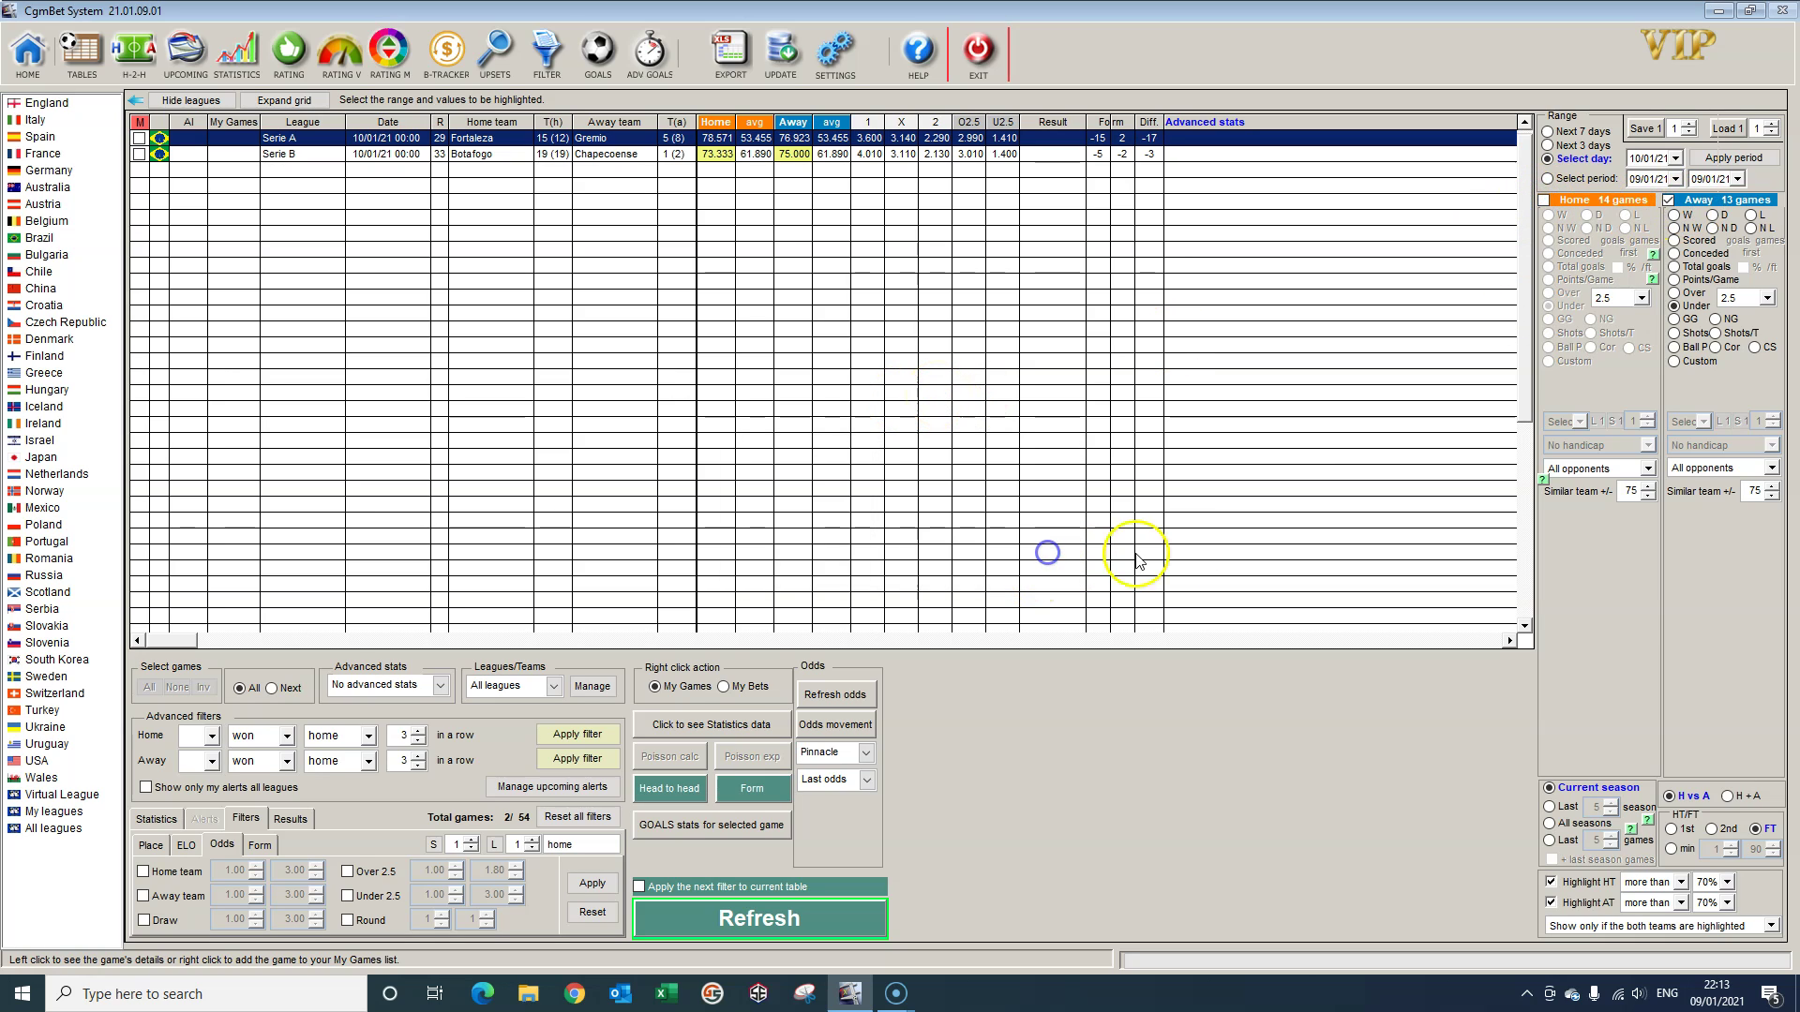
click(1669, 200)
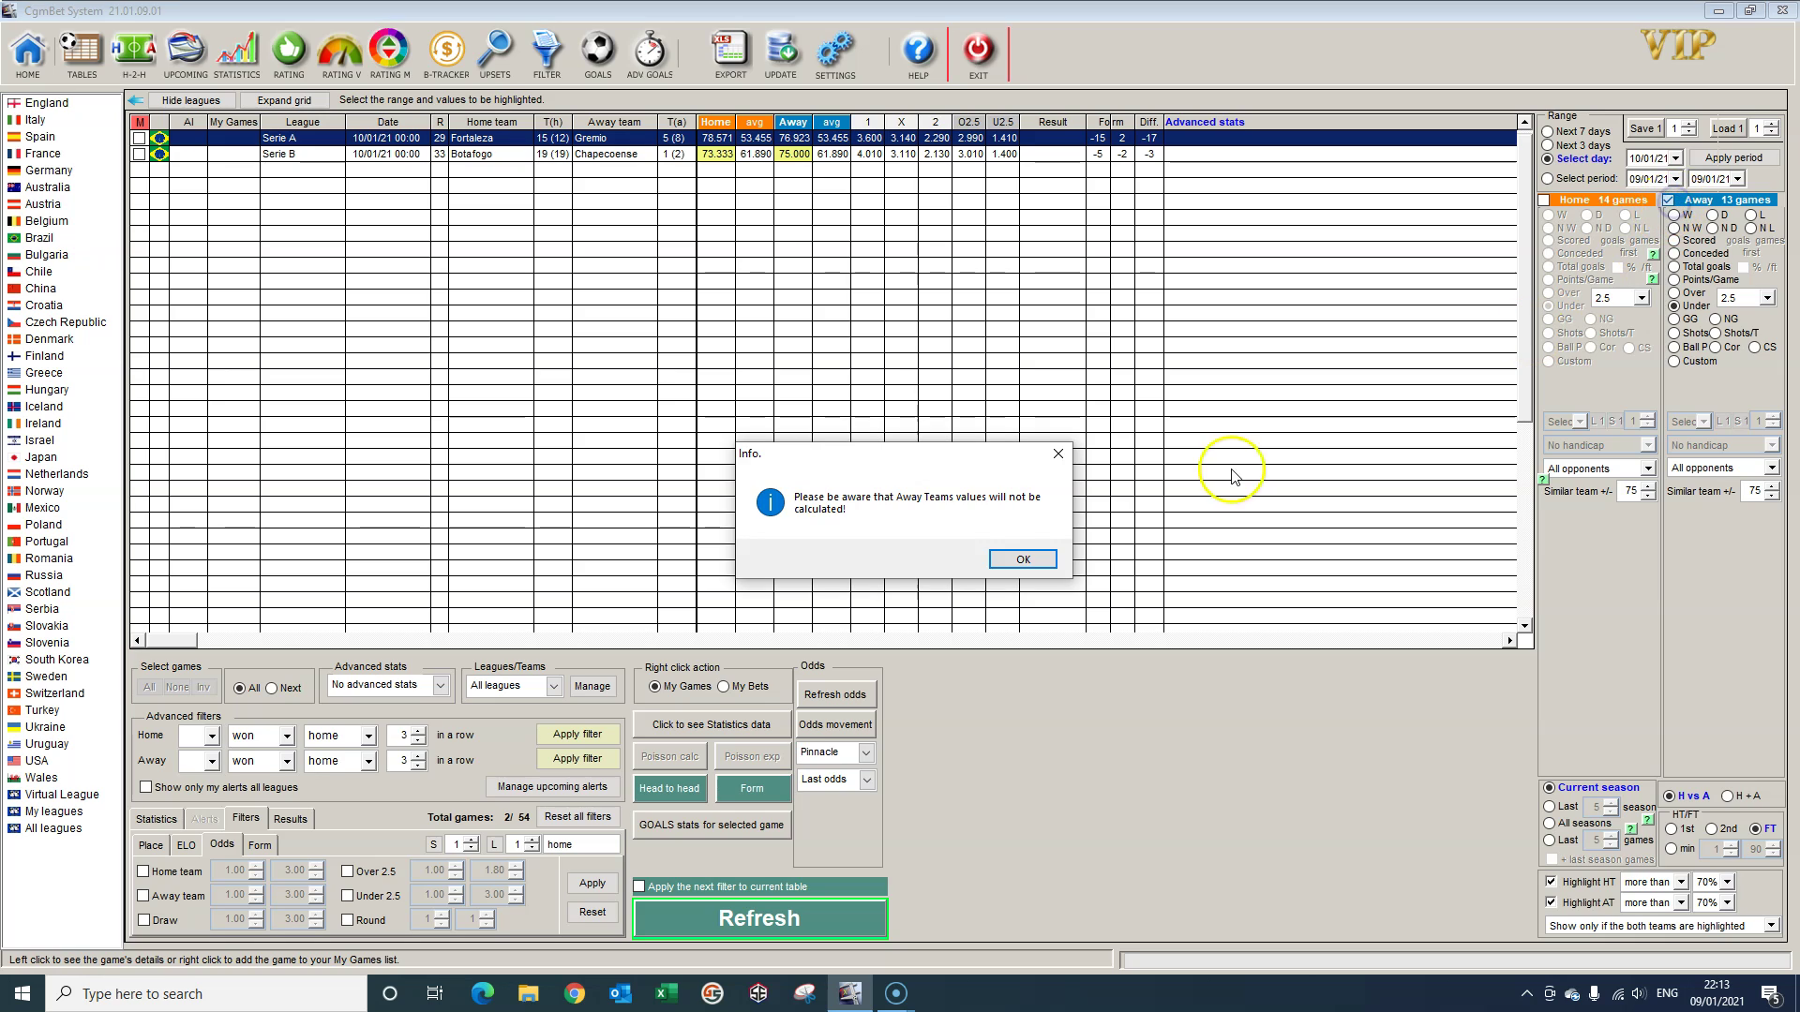
click(1023, 558)
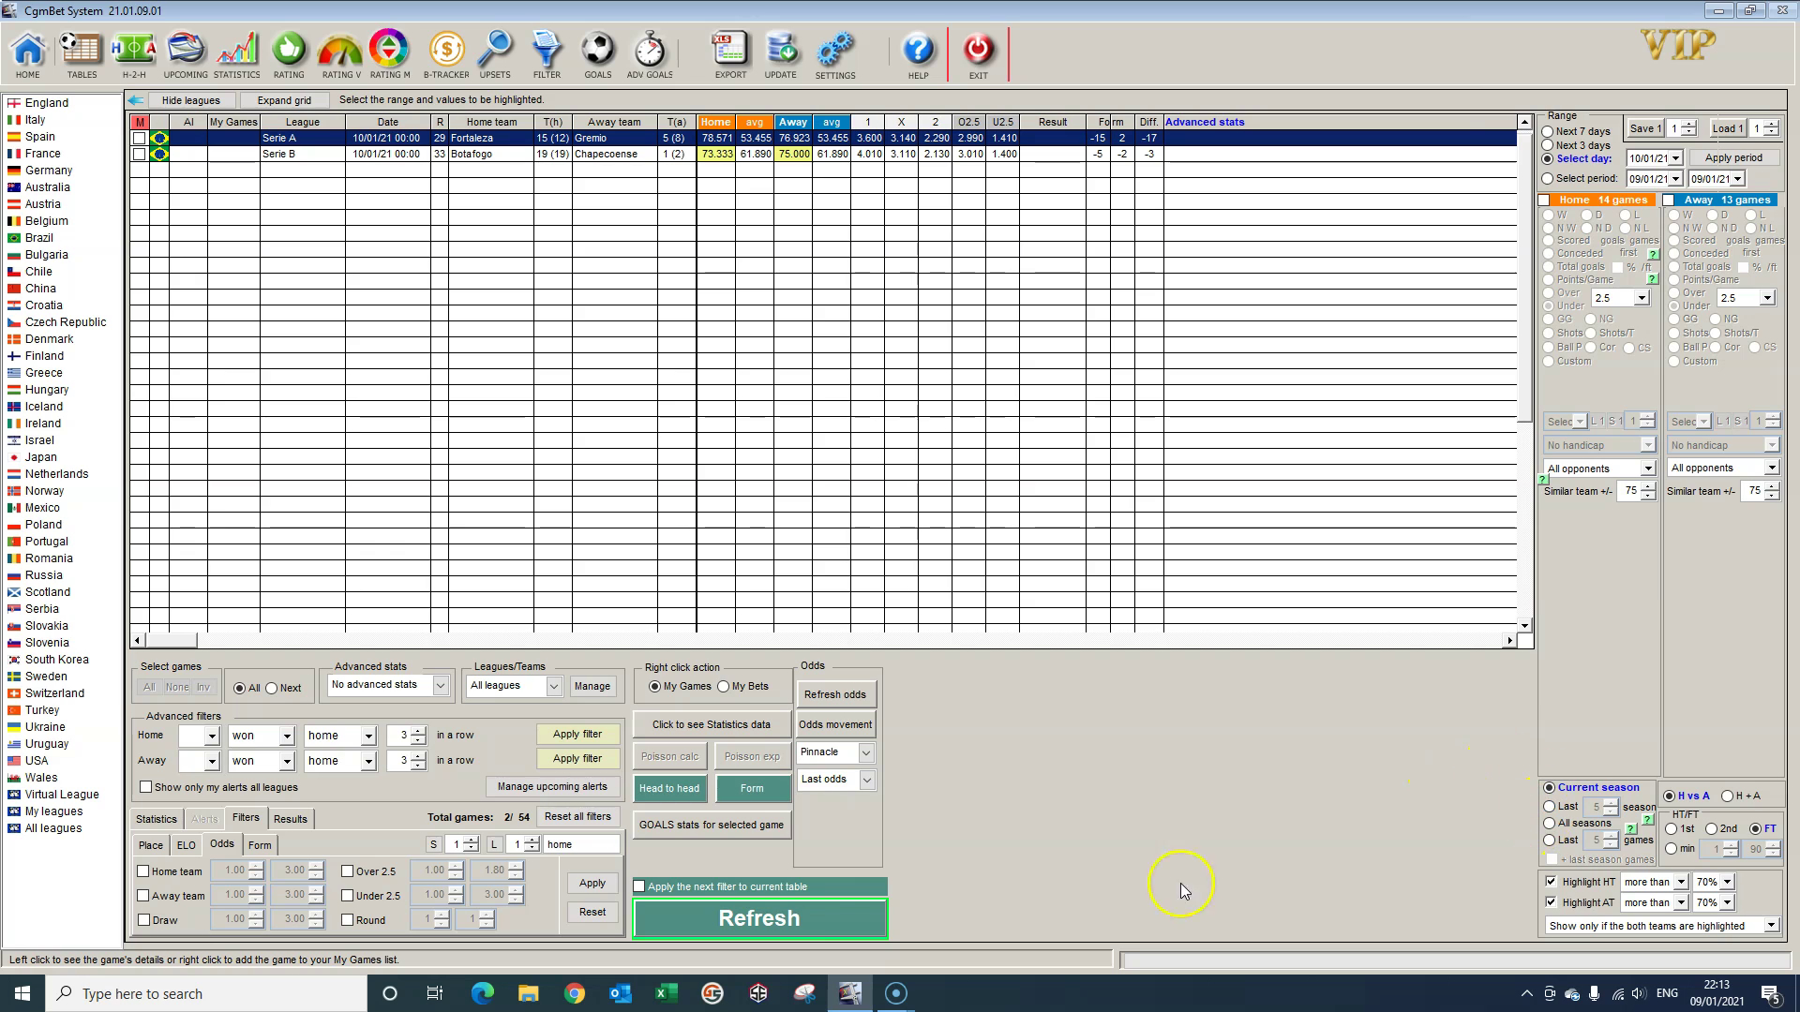
Step: Refresh the upcoming games and filter them to Over 2.5 odds between 1.00 and 1.80
click(819, 923)
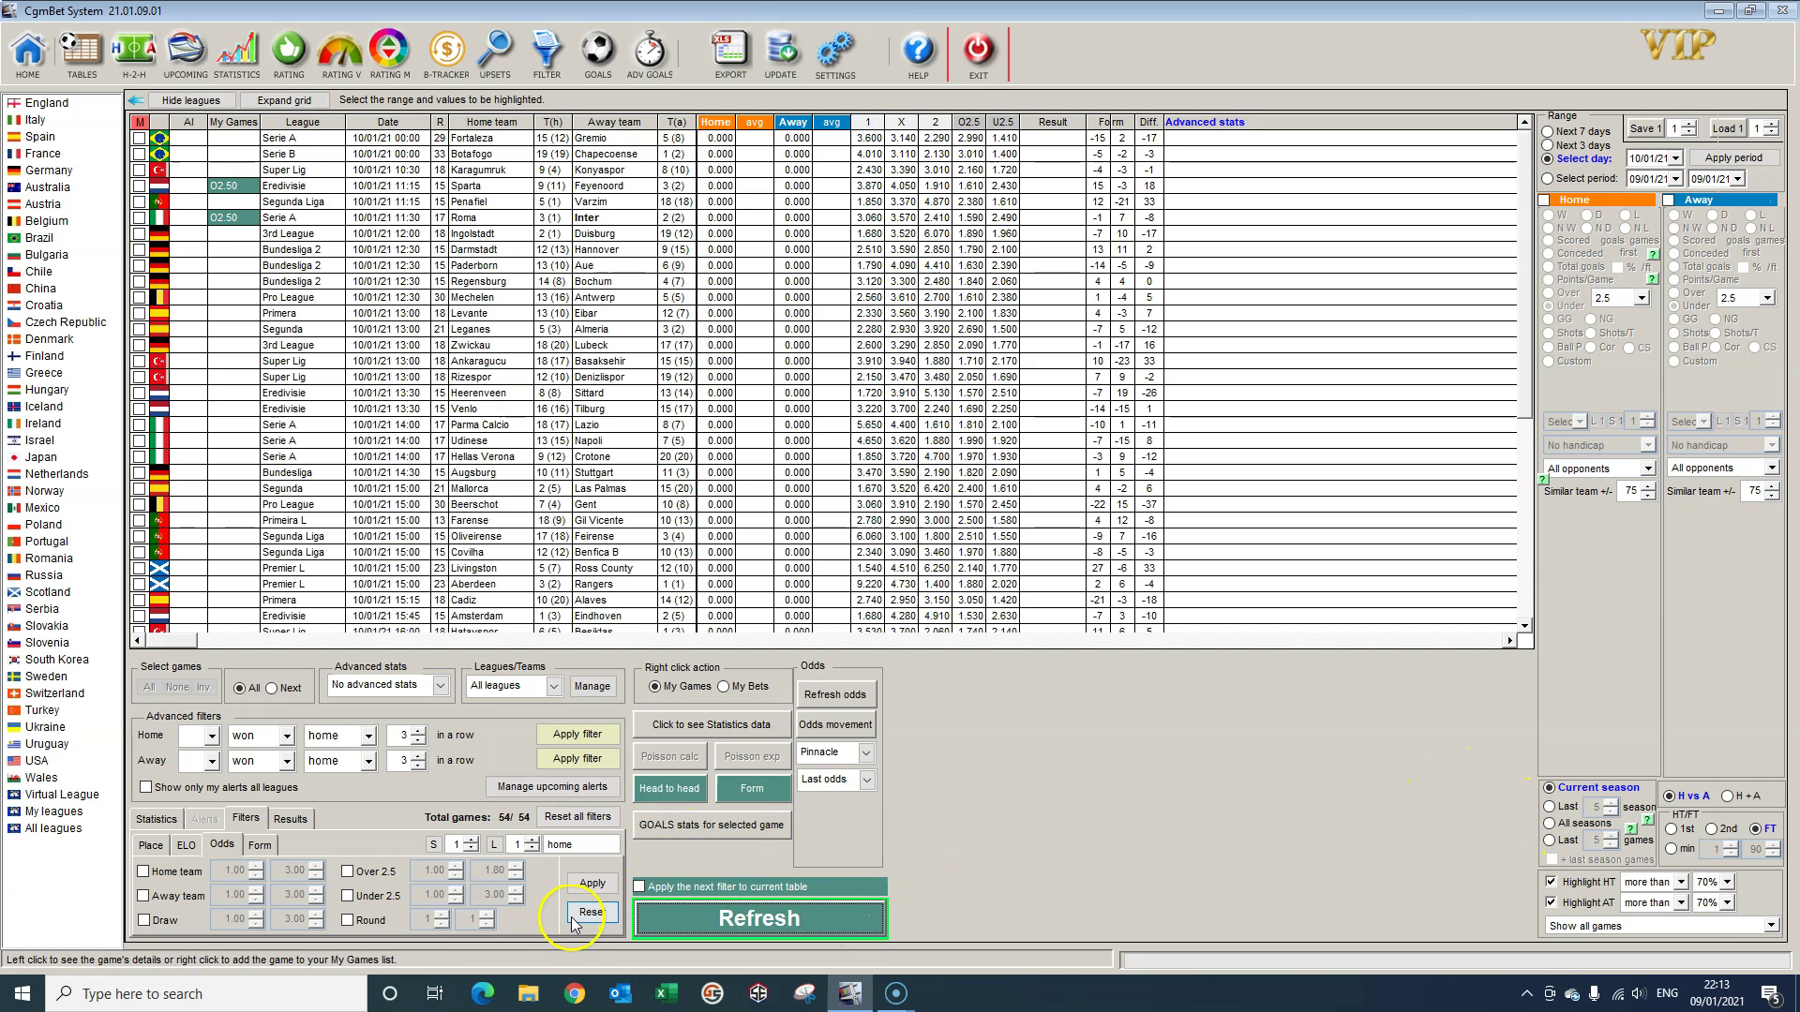
click(347, 871)
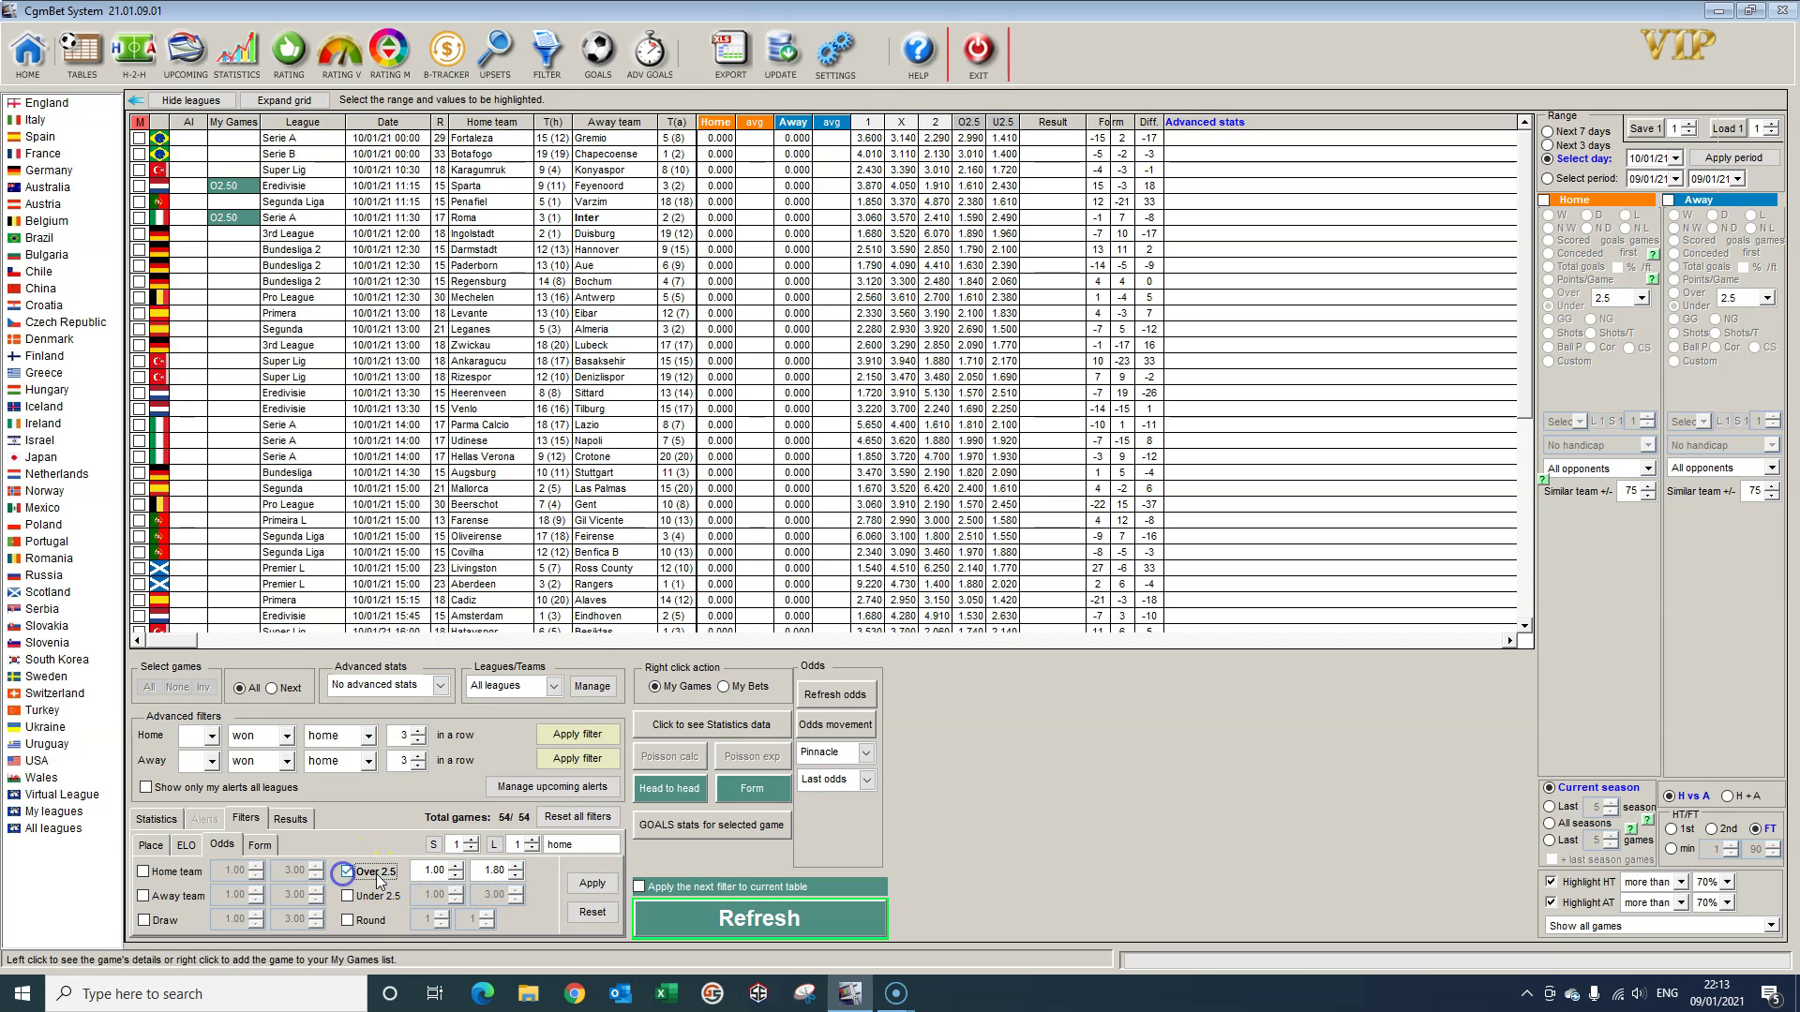
click(592, 883)
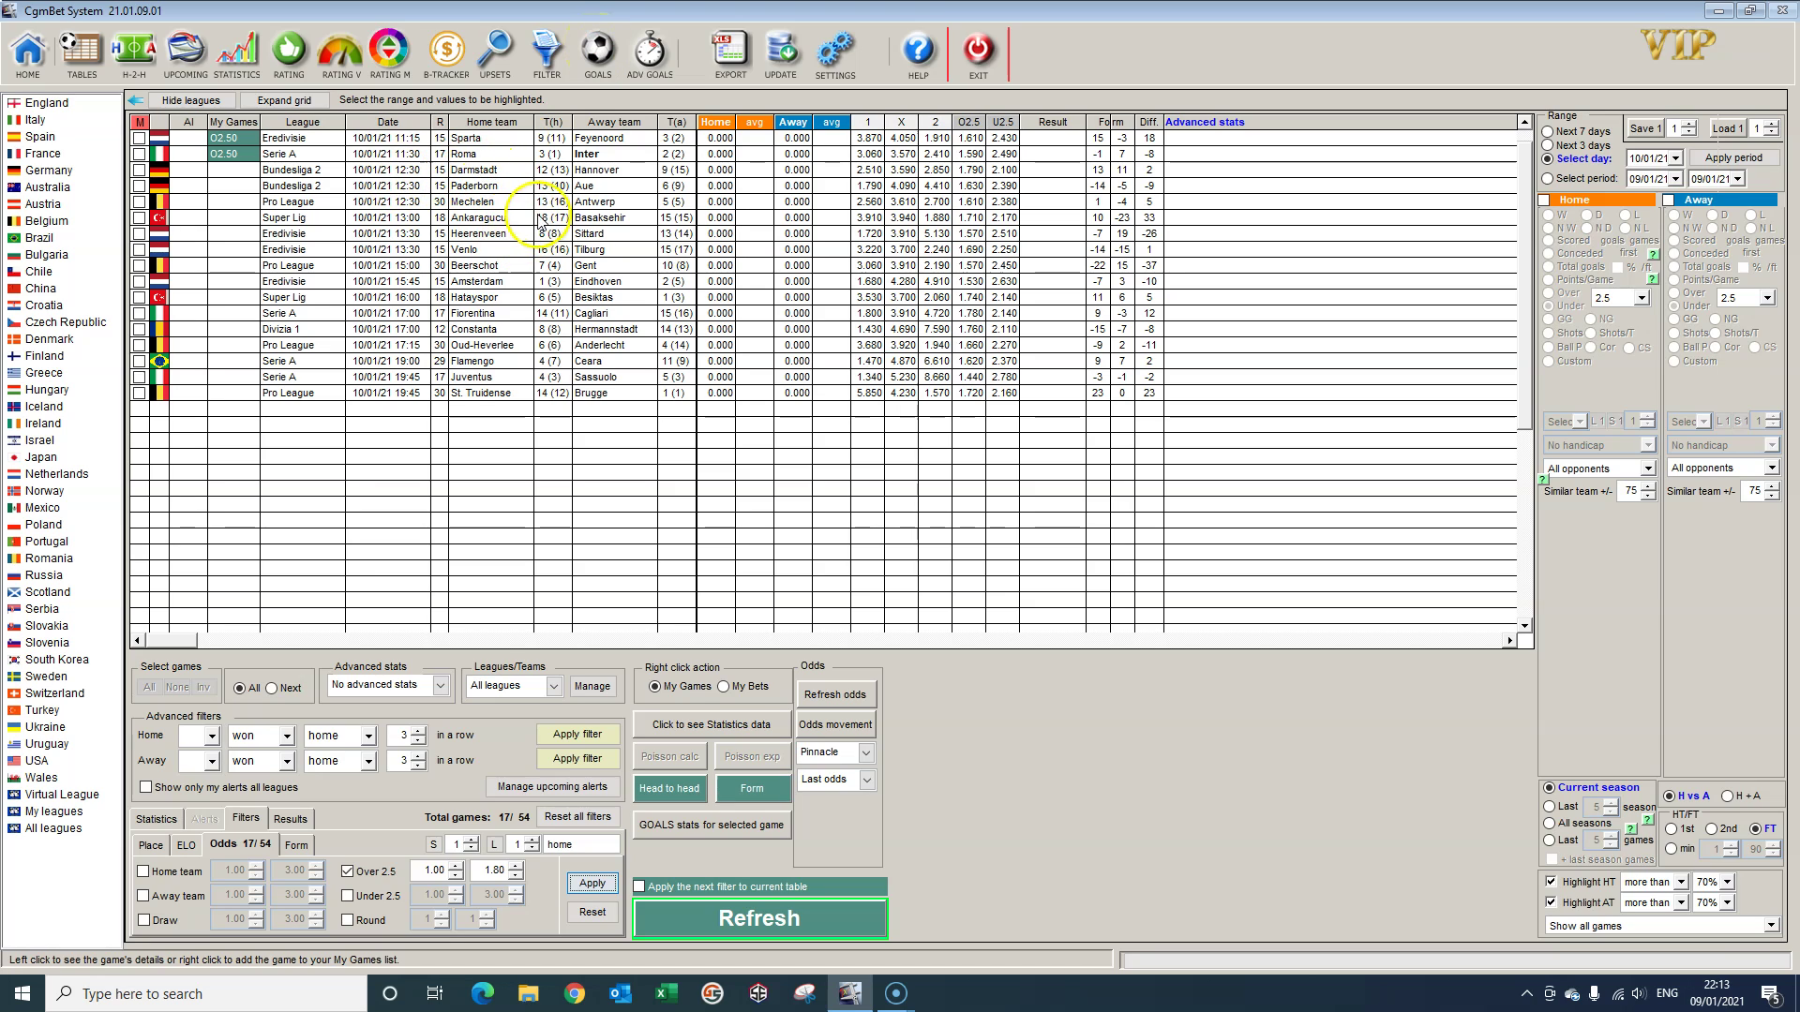
Step: View the Roma–Inter game's home versus away head-to-head tables and its goals statistics over the last 3 seasons
click(485, 156)
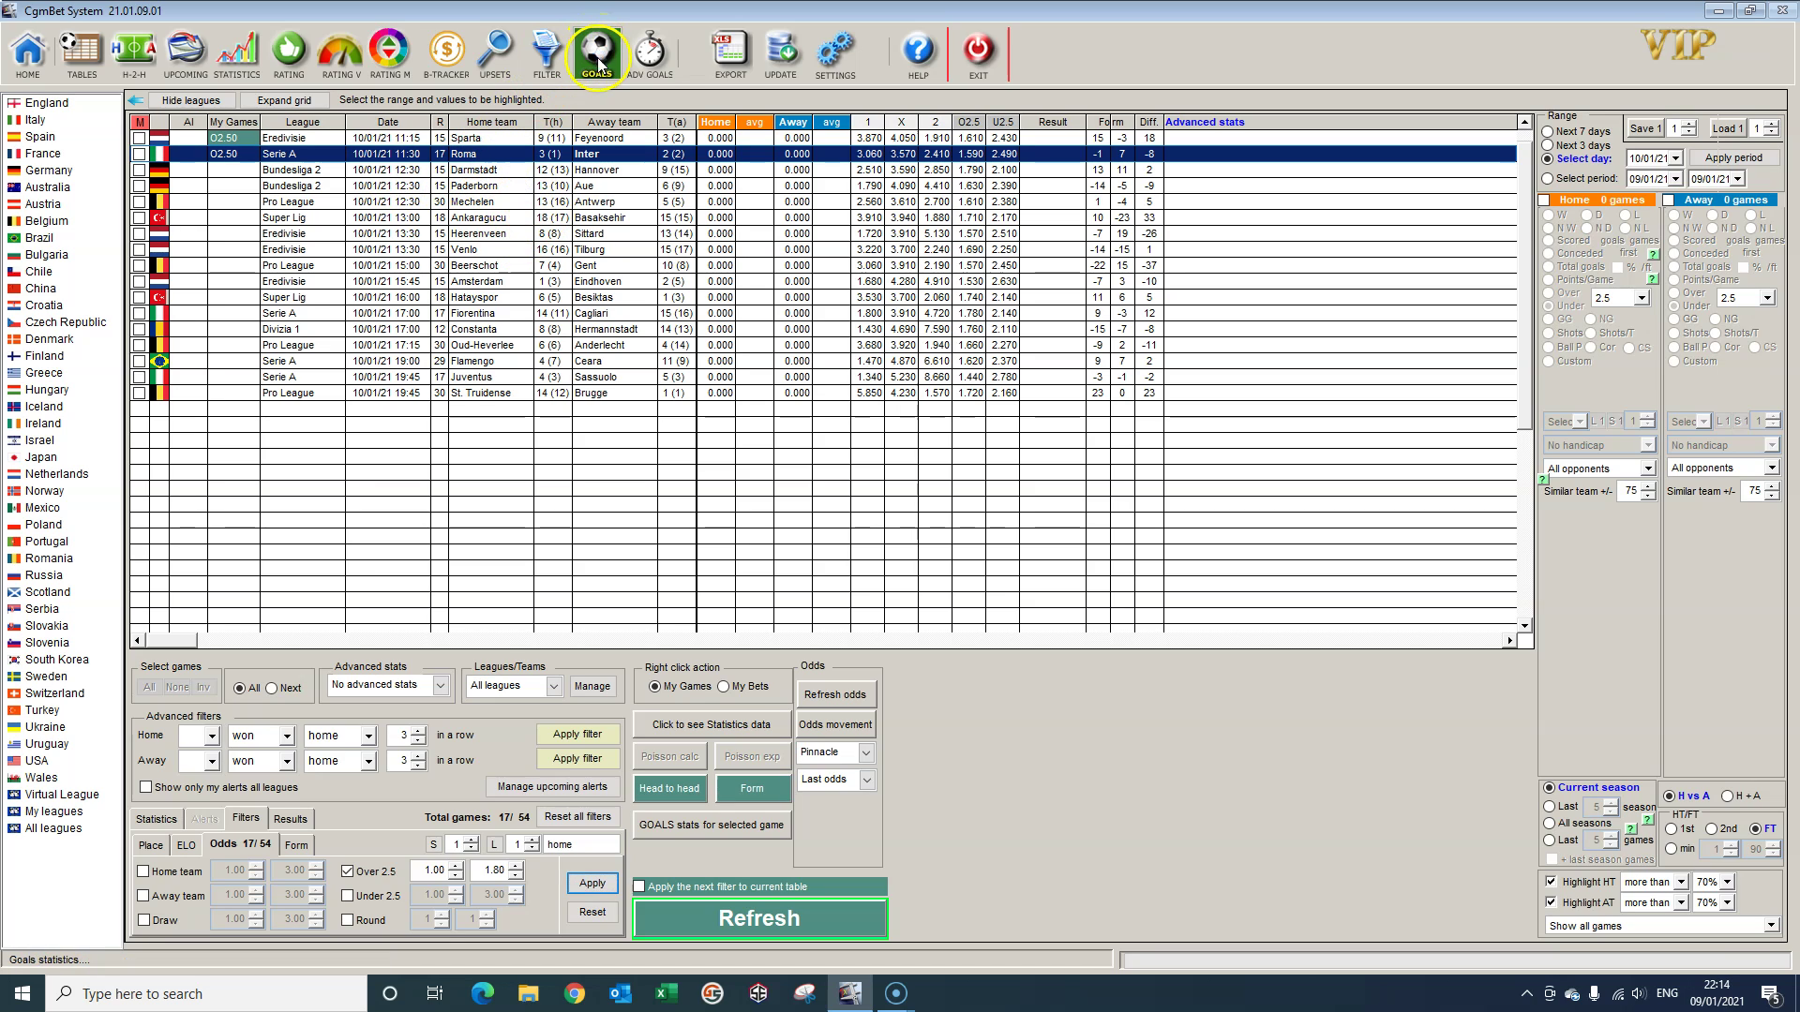
click(683, 798)
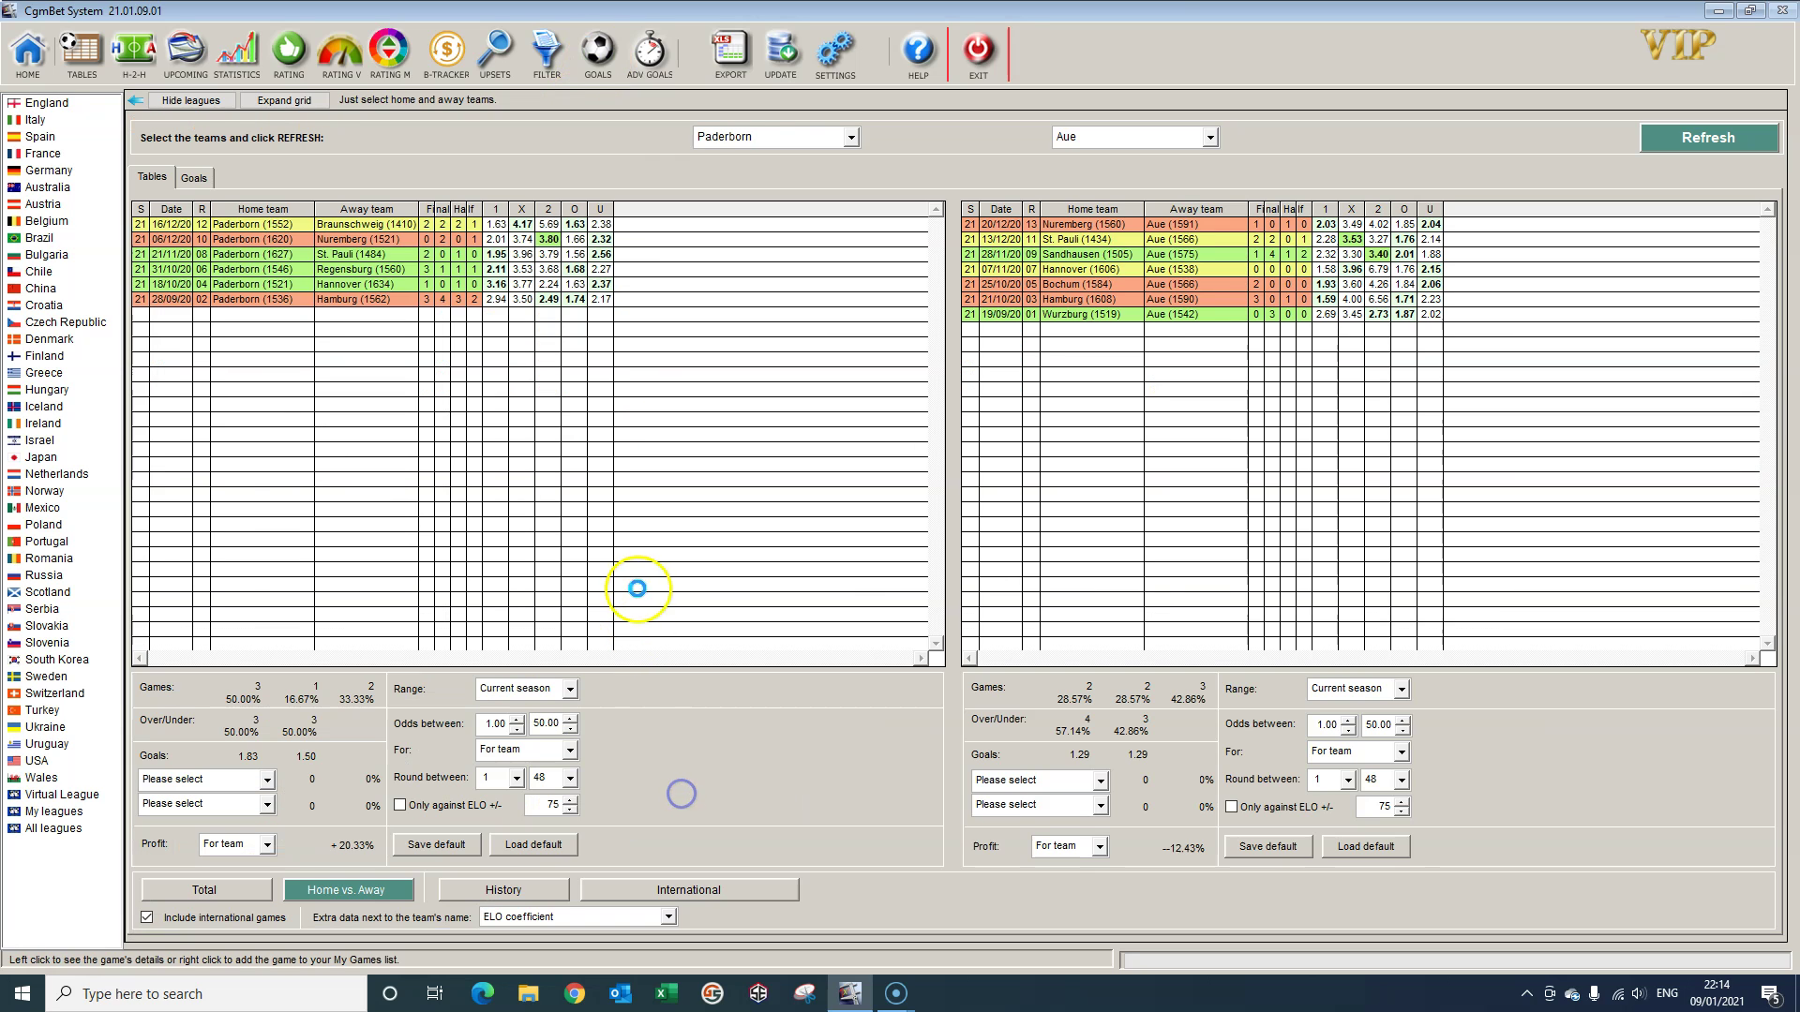
click(347, 891)
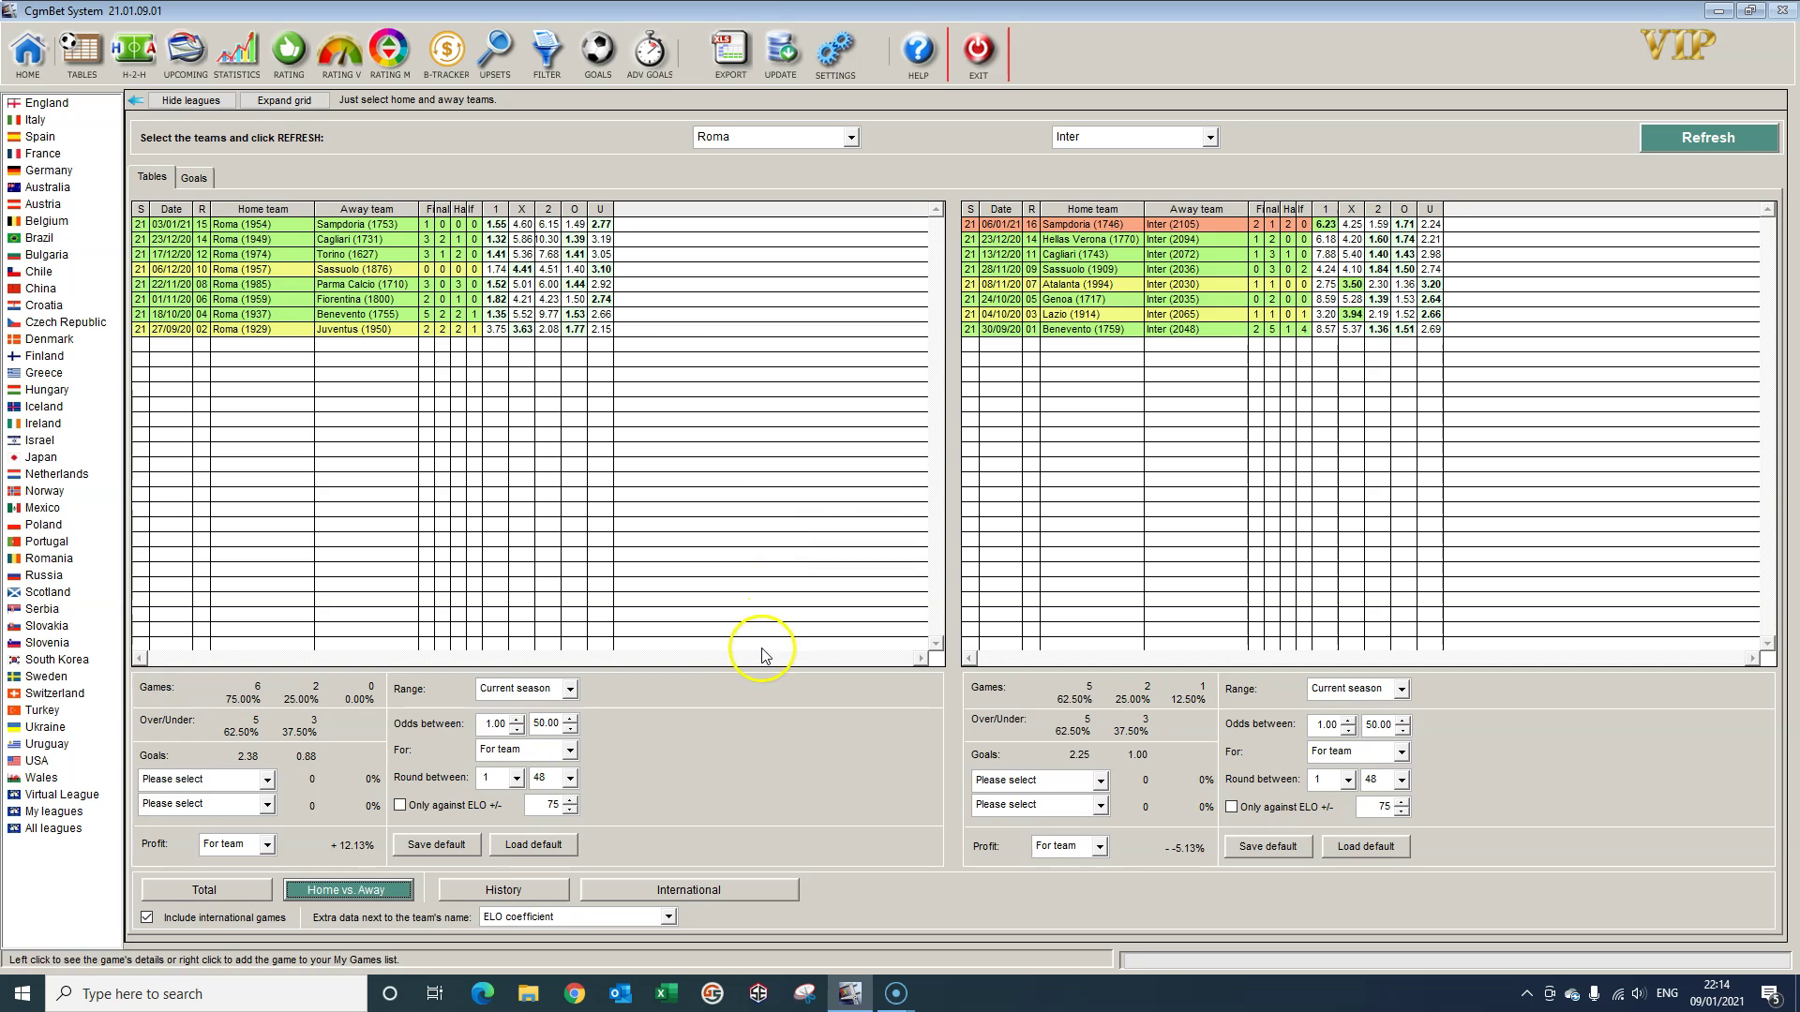
click(597, 51)
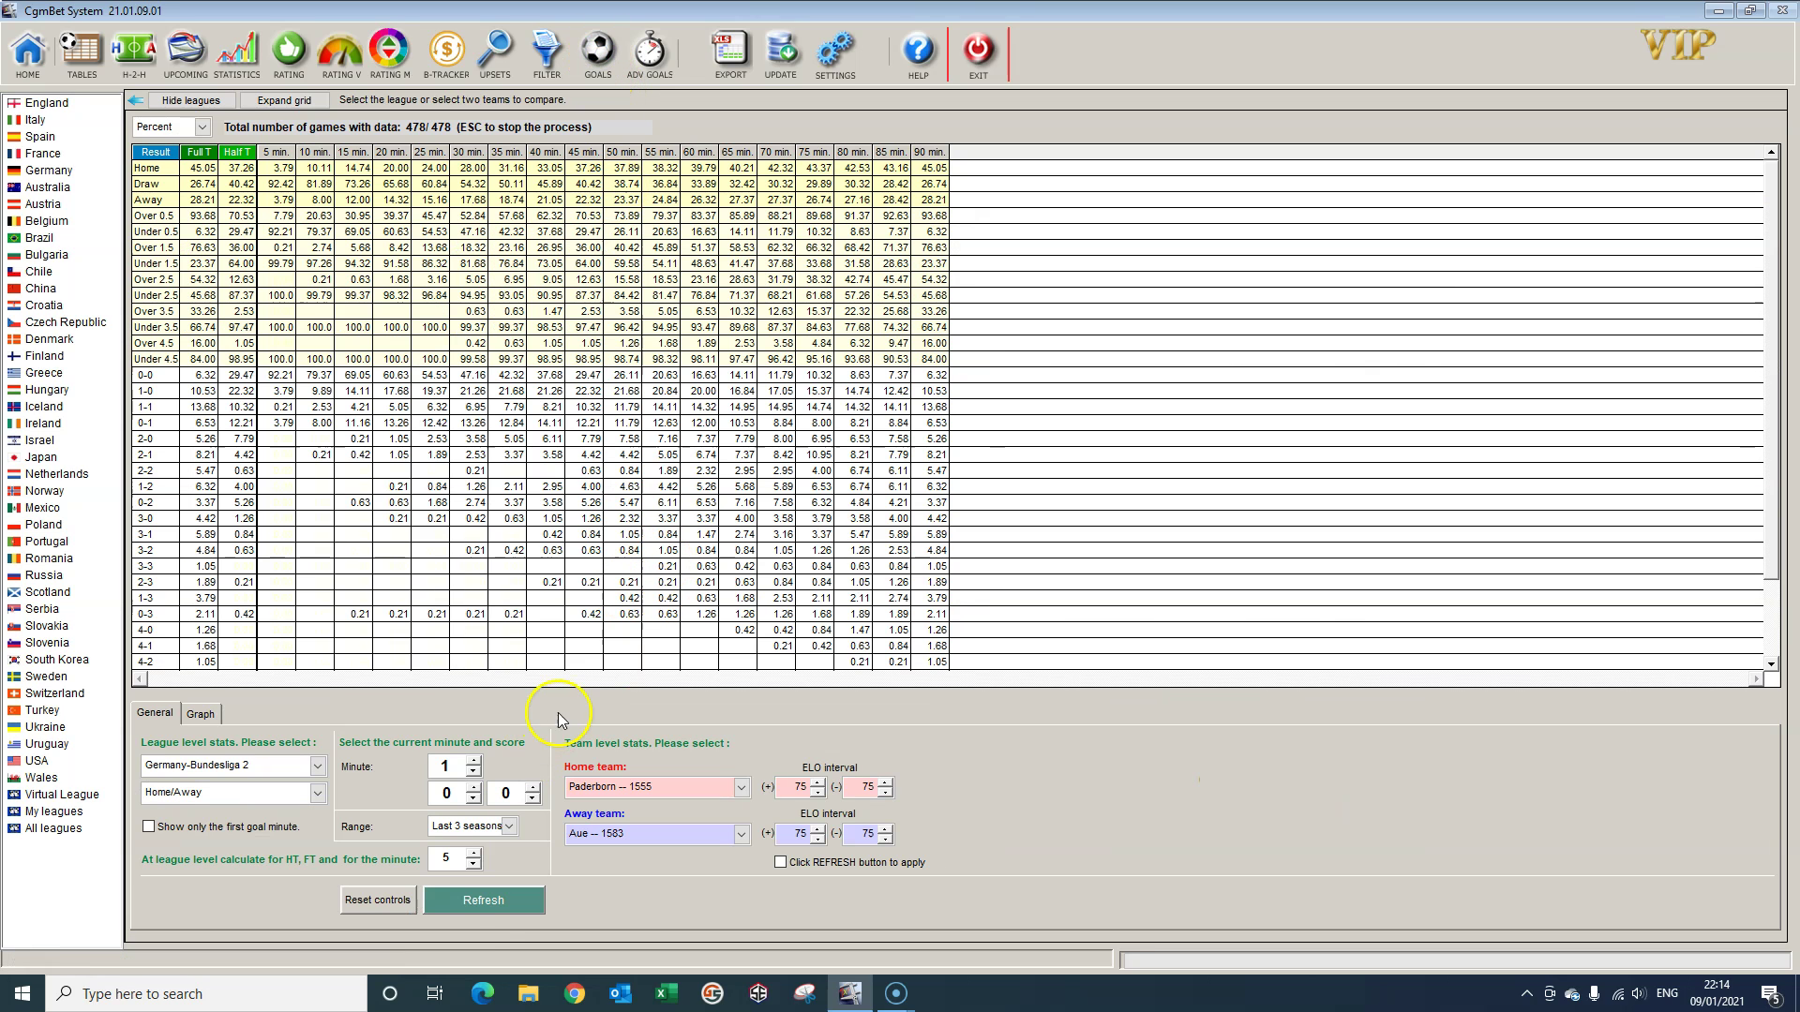
click(489, 904)
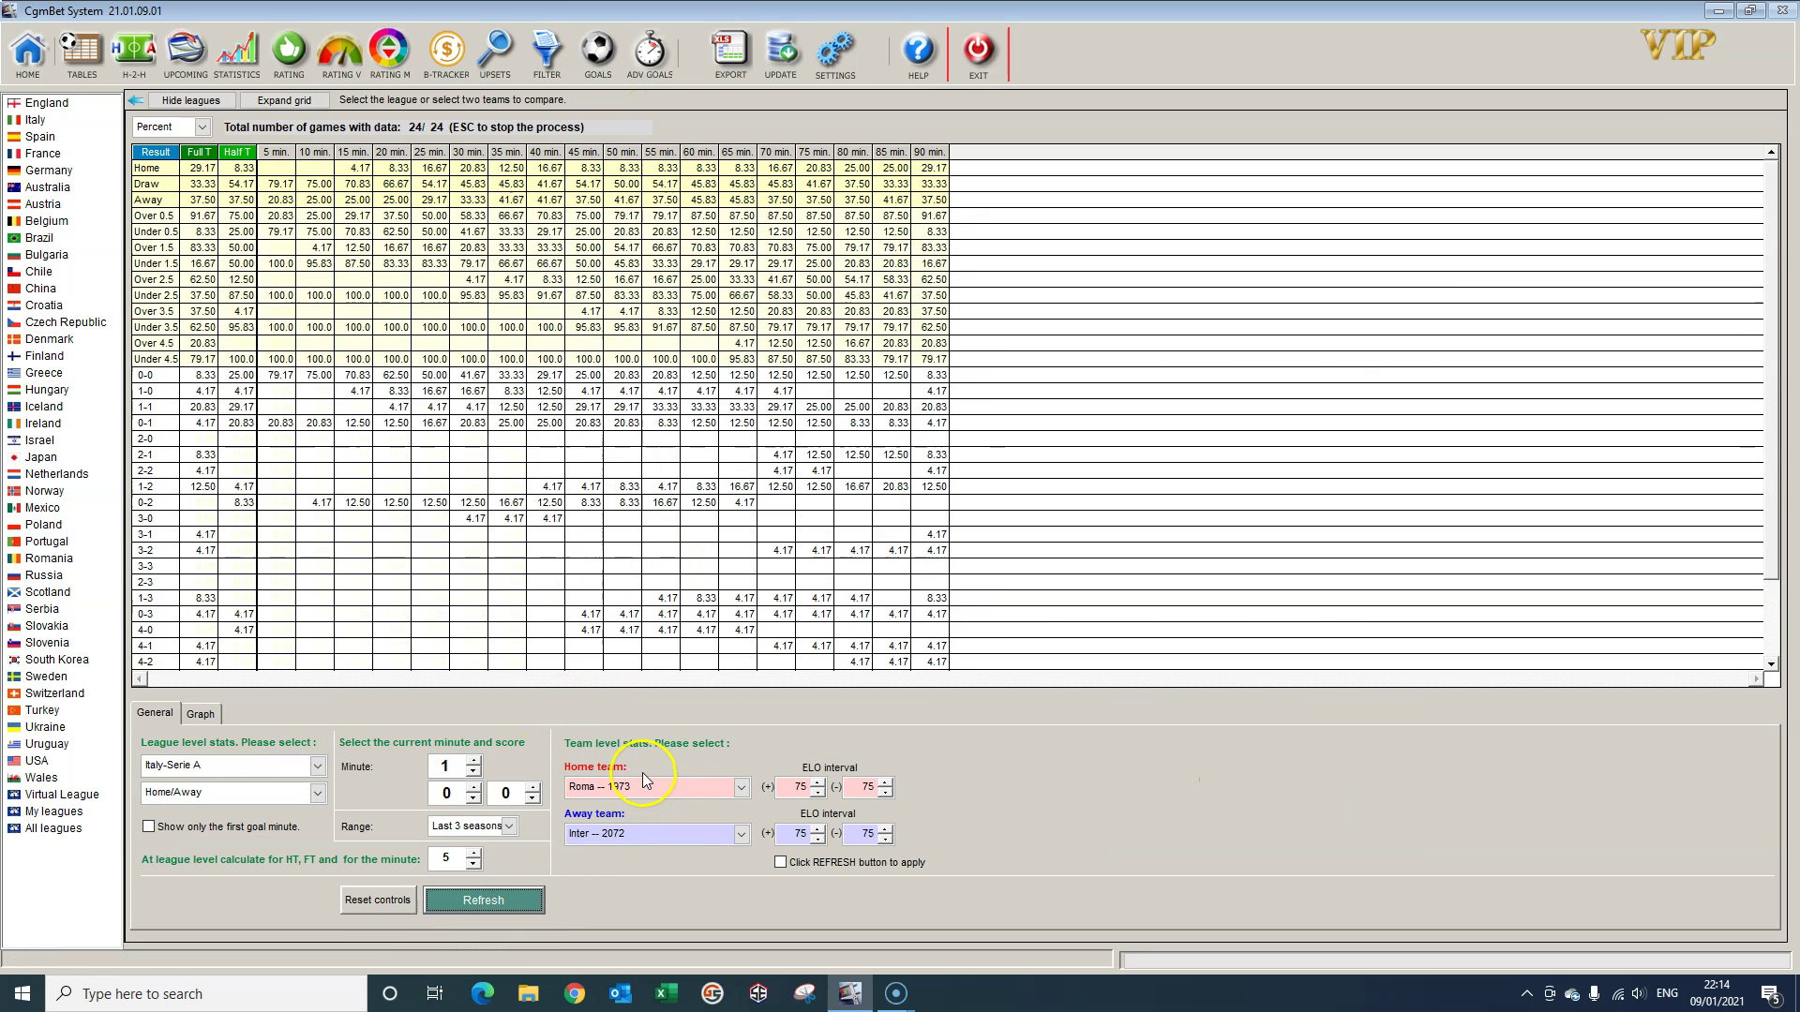
Step: Calculate the Roma–Inter goals statistics from minute 46 for a 0-0 score and for a 0-1 score
click(474, 762)
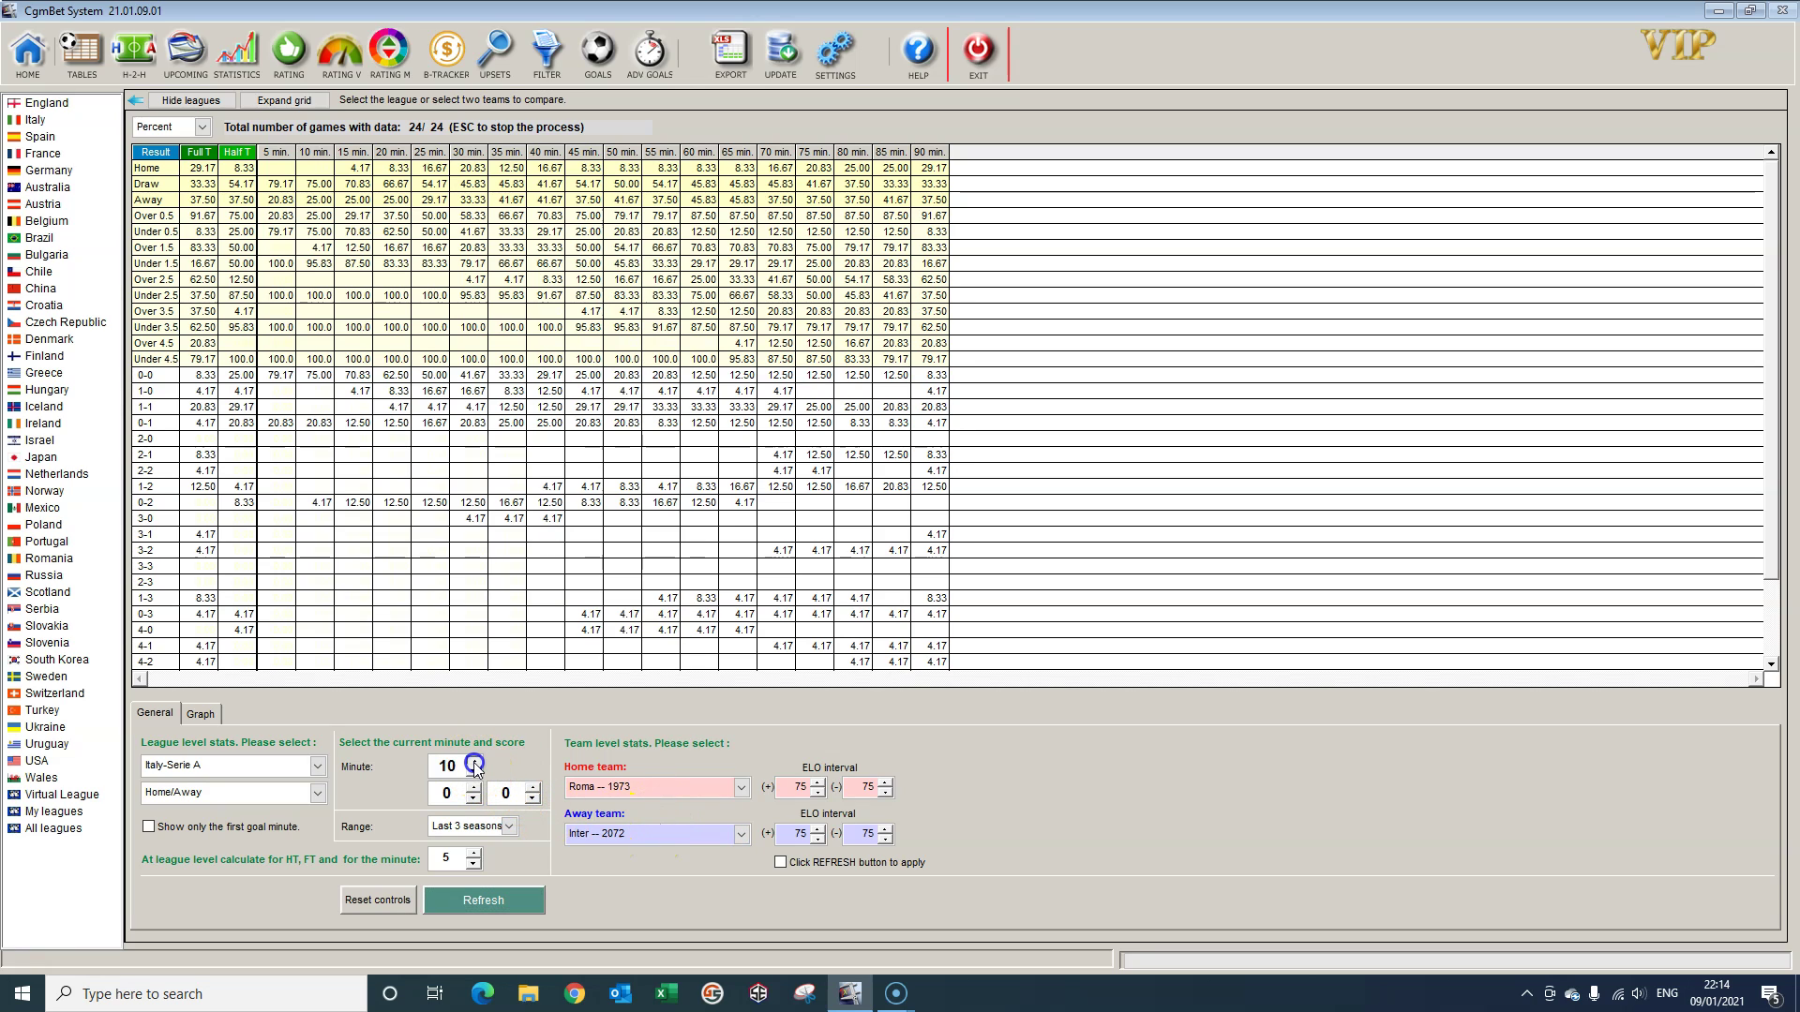
drag(474, 762, 474, 762)
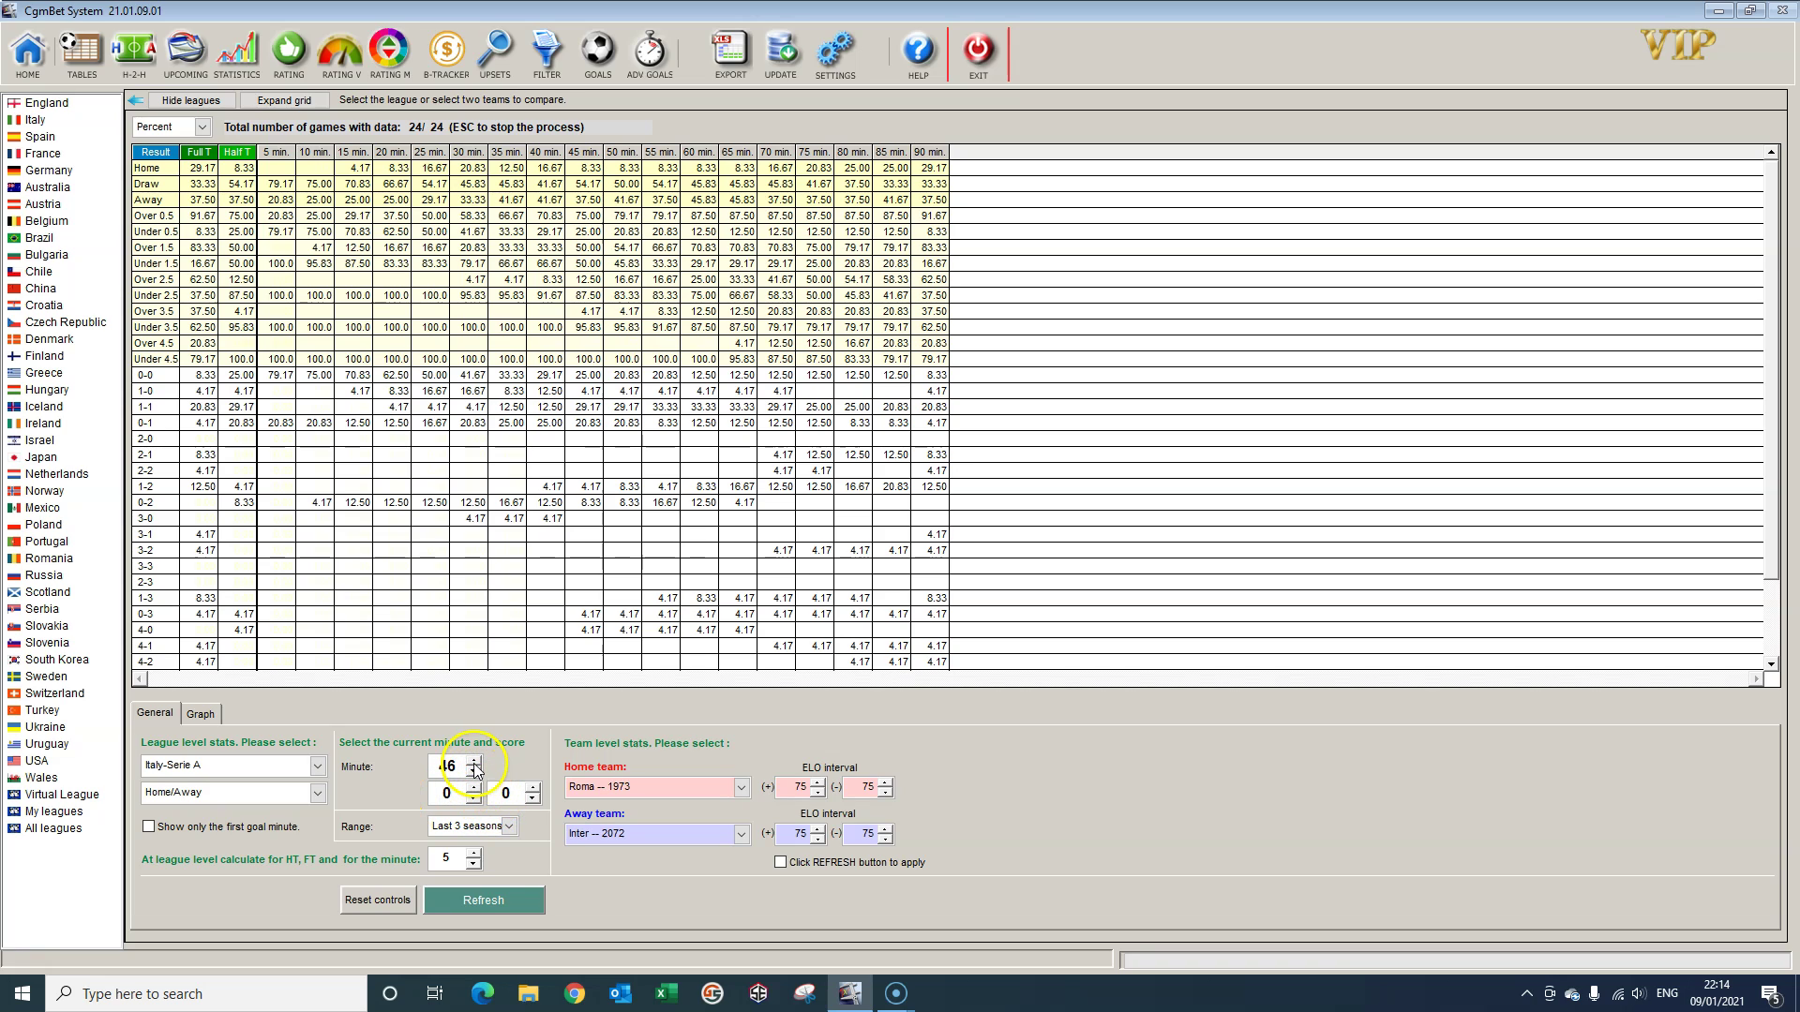
click(497, 904)
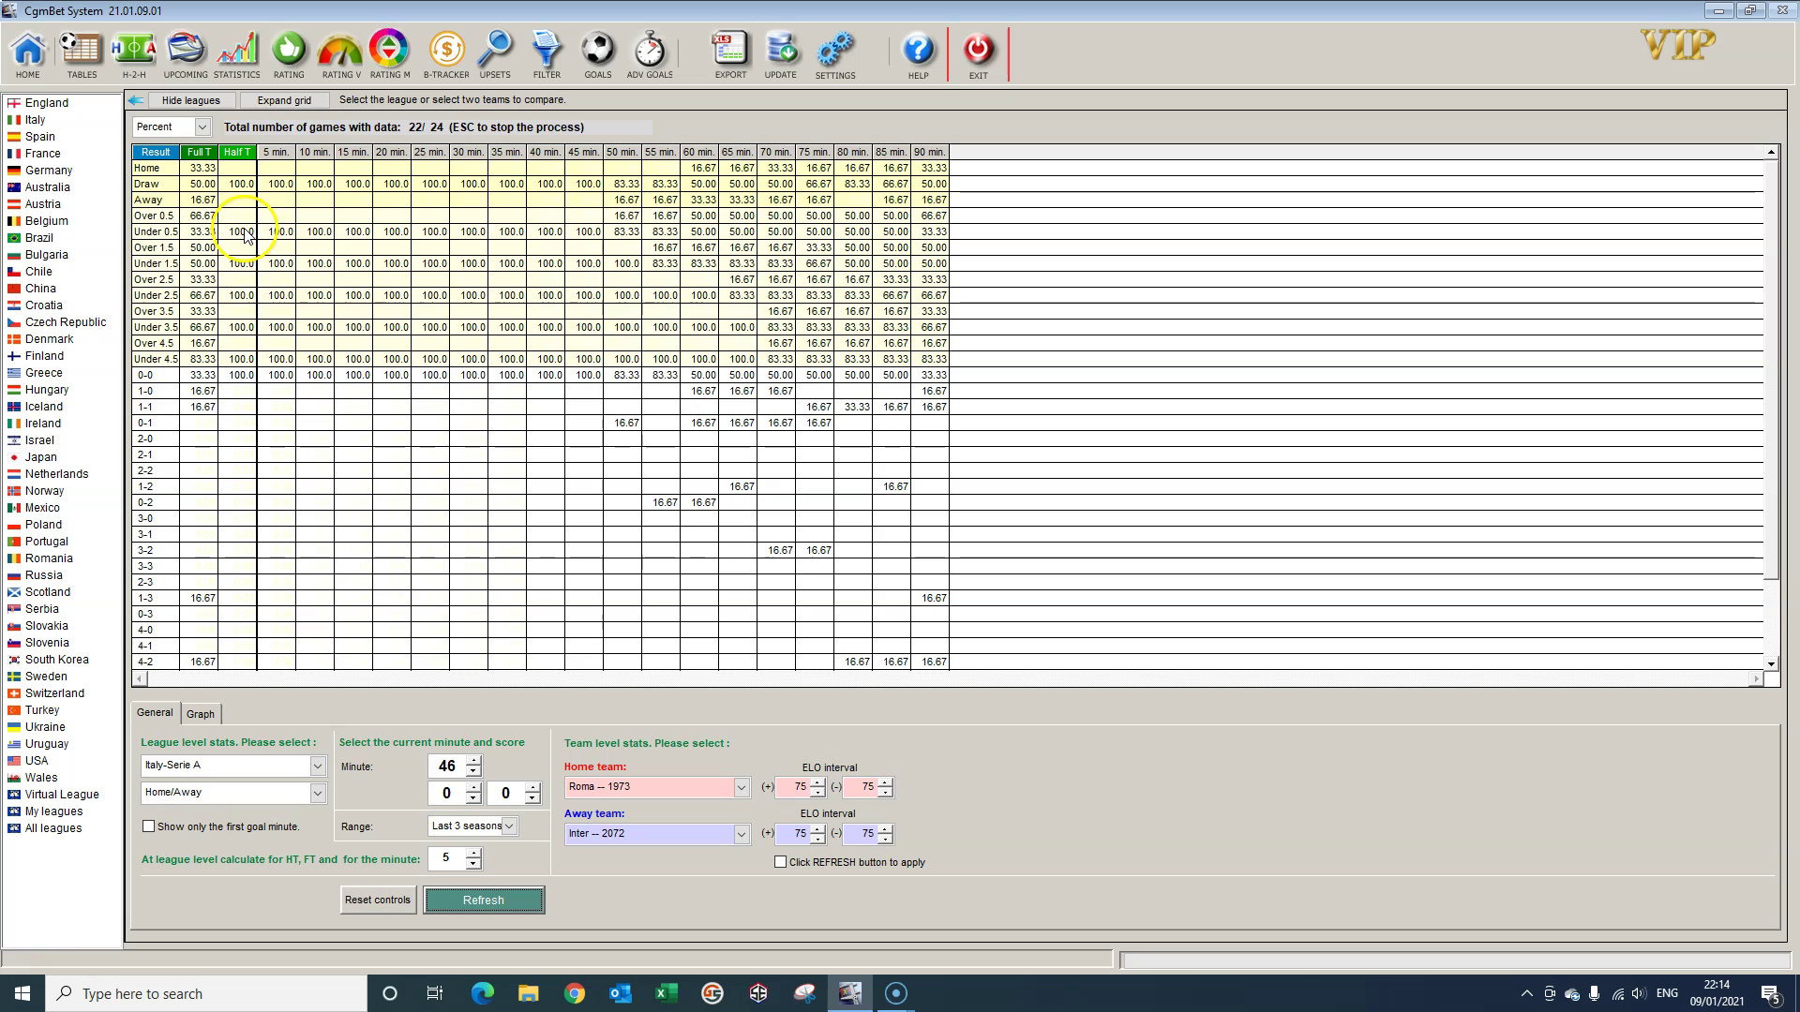
click(532, 788)
click(486, 900)
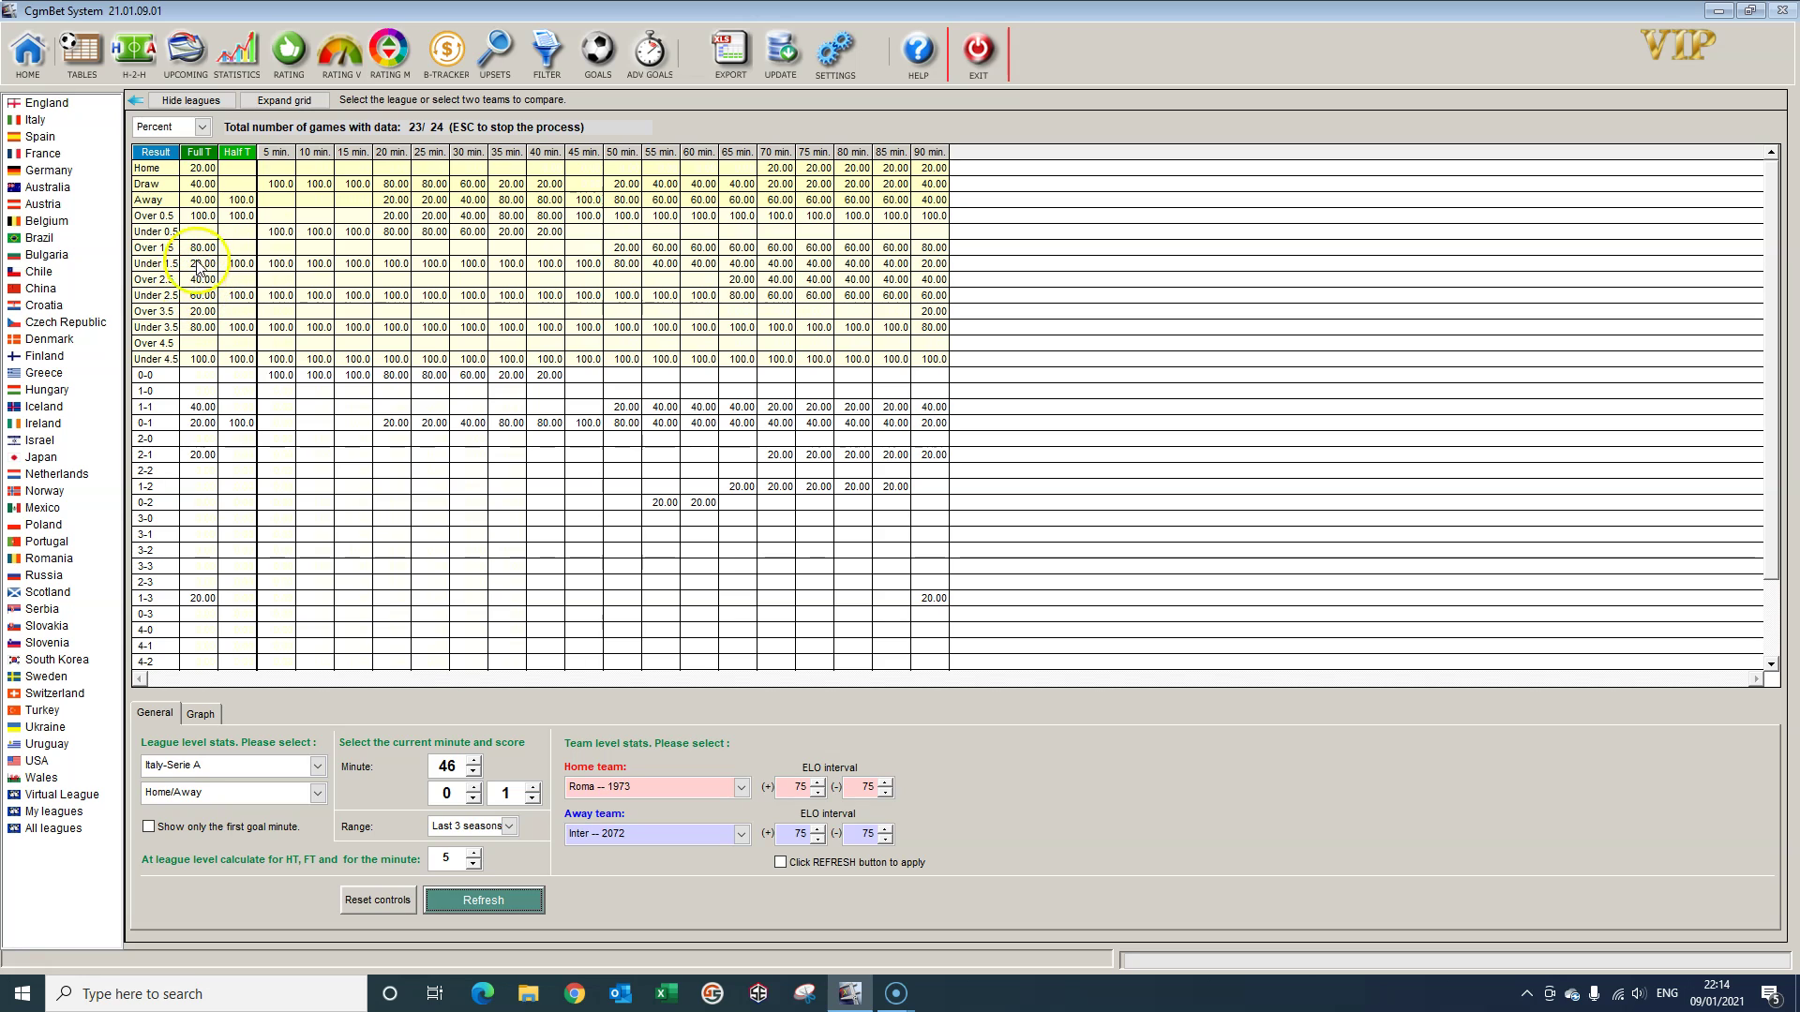
Step: Recalculate the Roma–Inter goals statistics from minute 46 for a 1-0 score
click(533, 799)
click(474, 789)
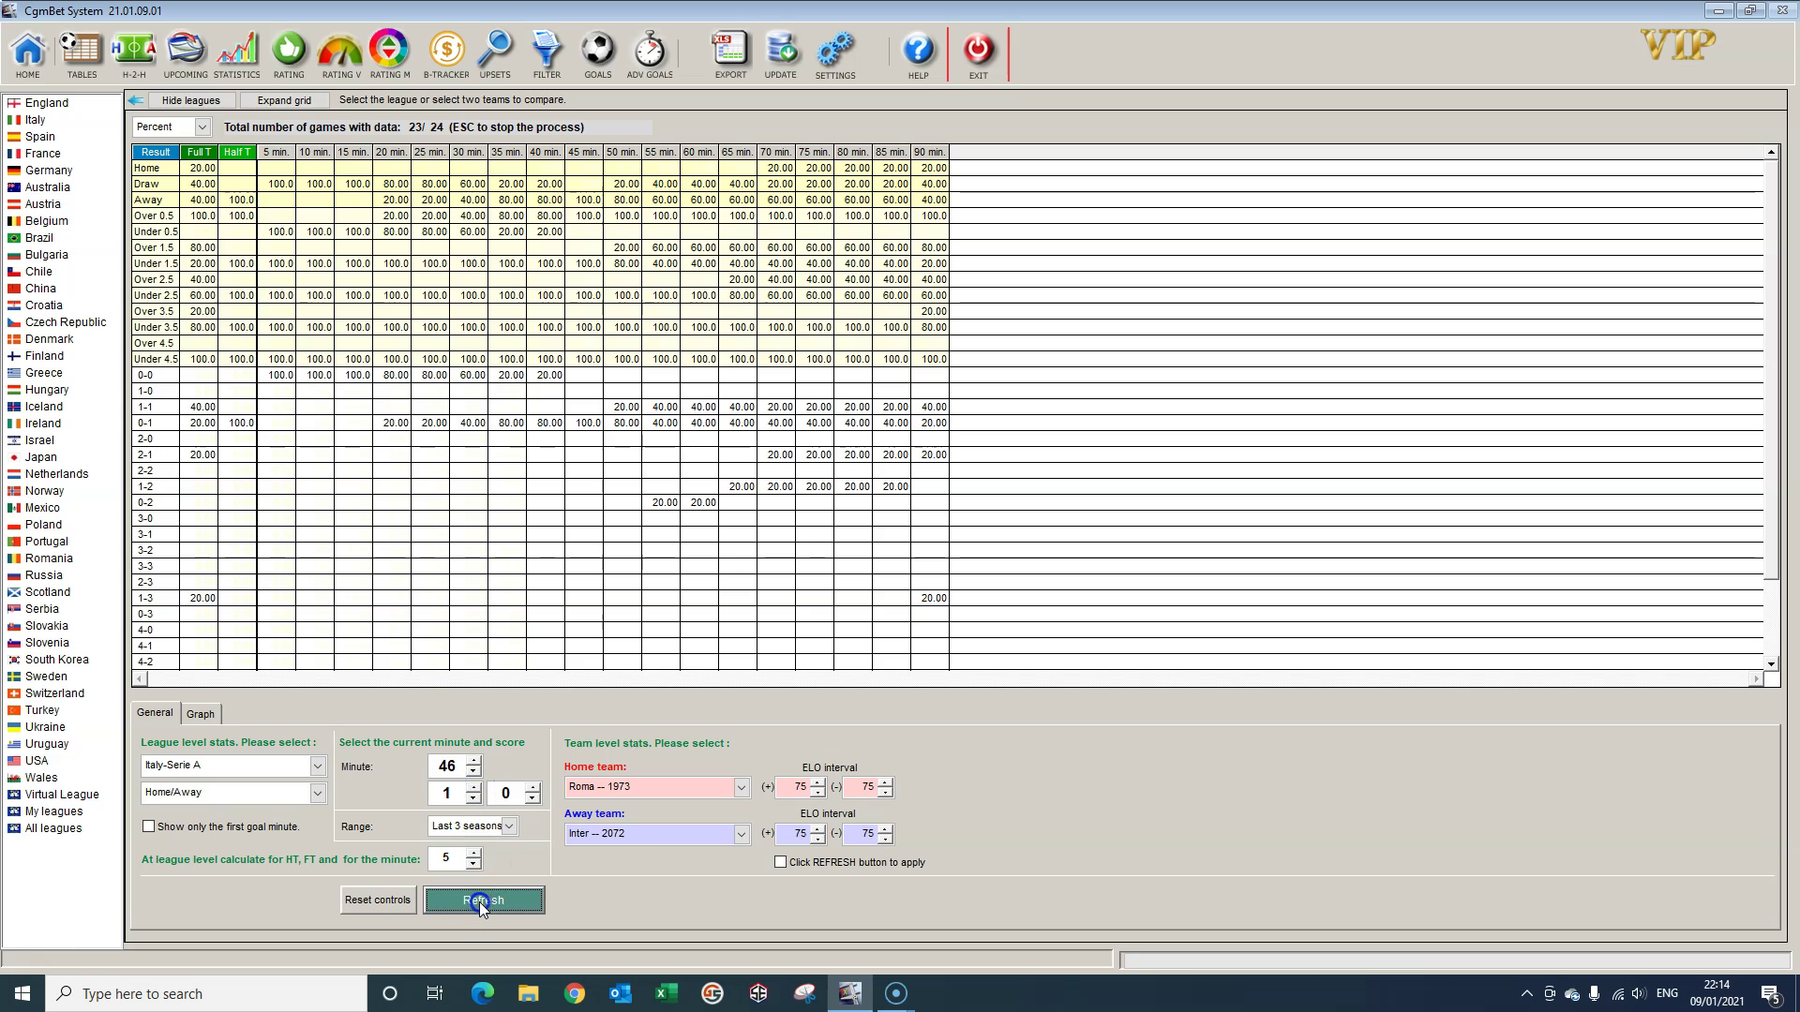
click(480, 902)
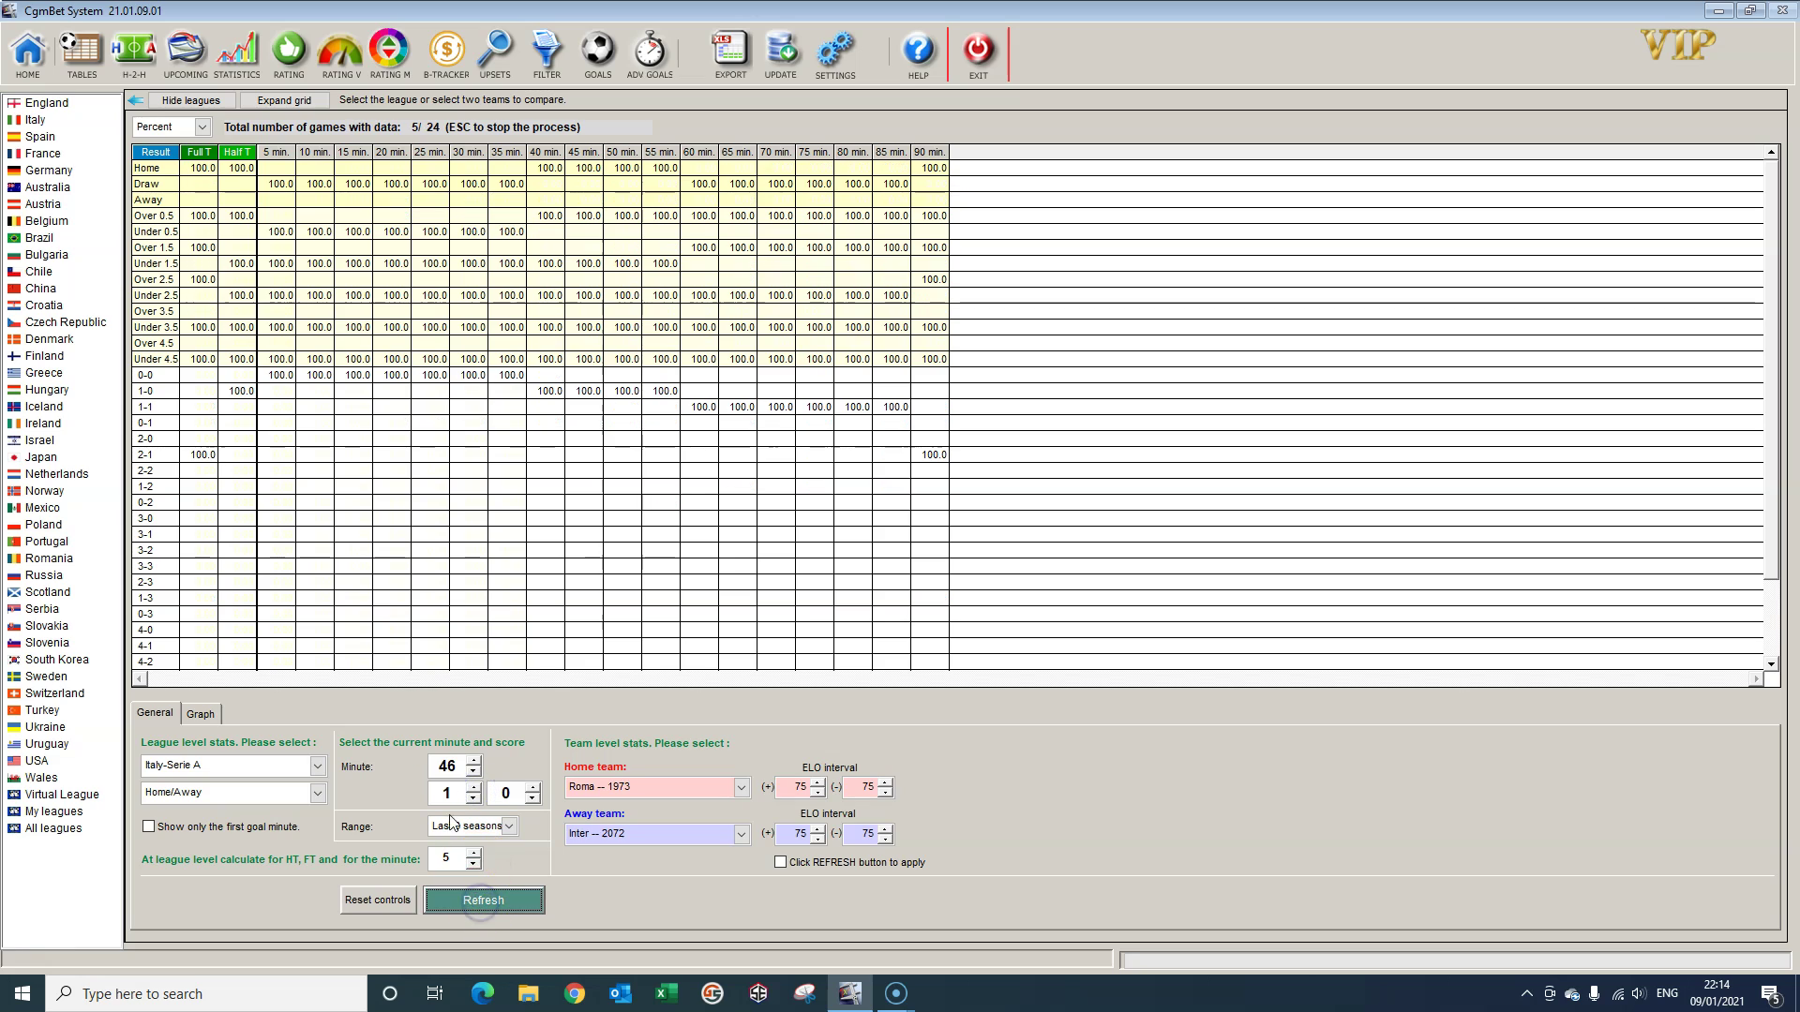
Step: Check the full-time Over 2.5 percentage and the number of games behind it, and return to the upcoming games
click(176, 287)
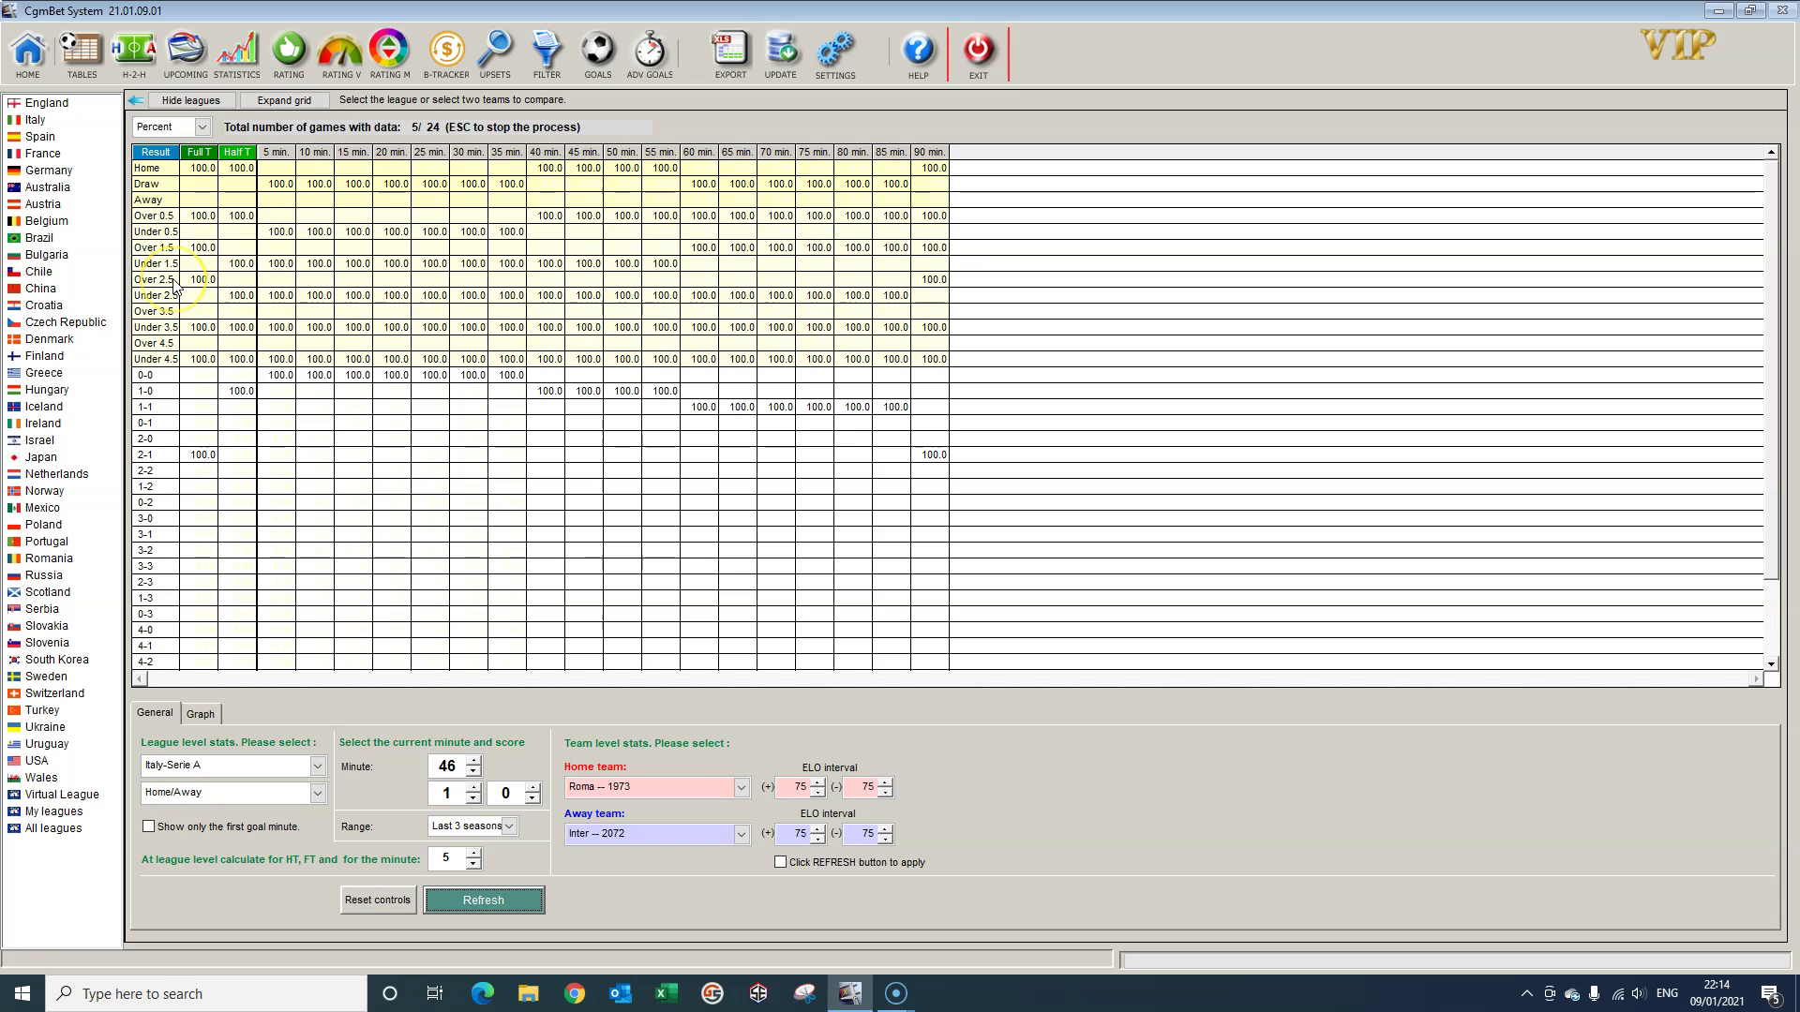
click(430, 128)
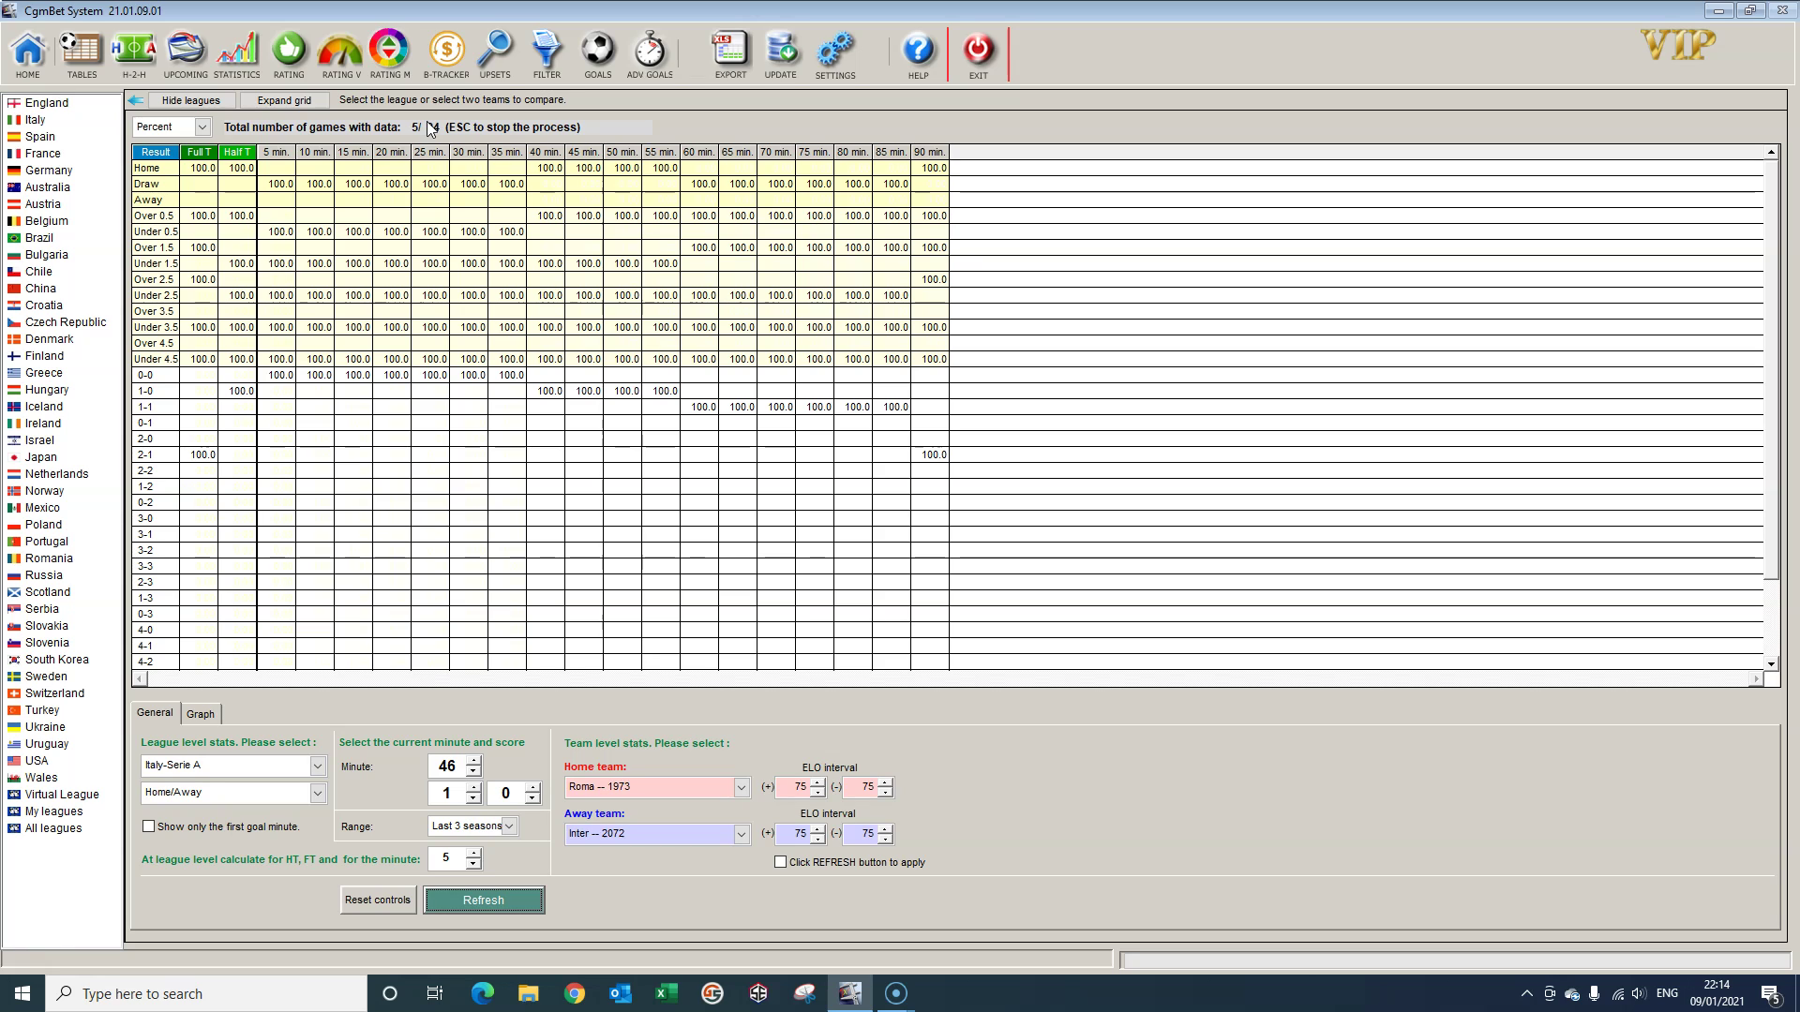
click(212, 287)
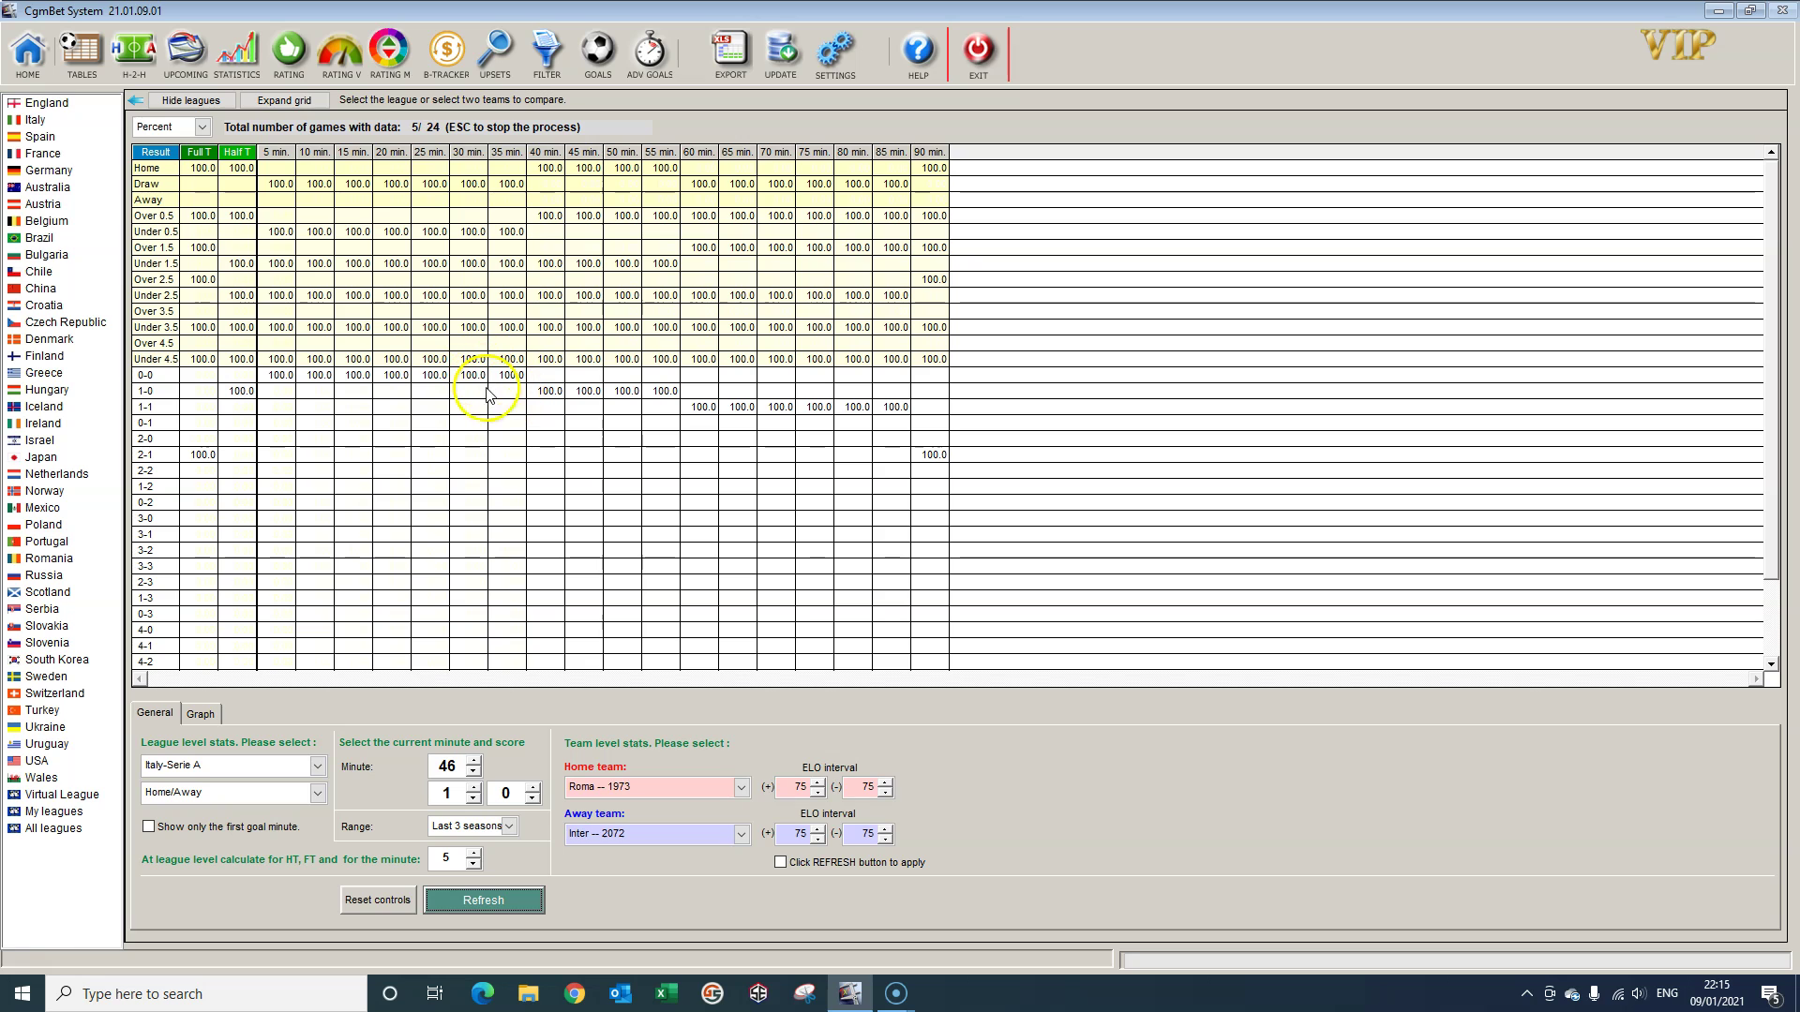
click(190, 60)
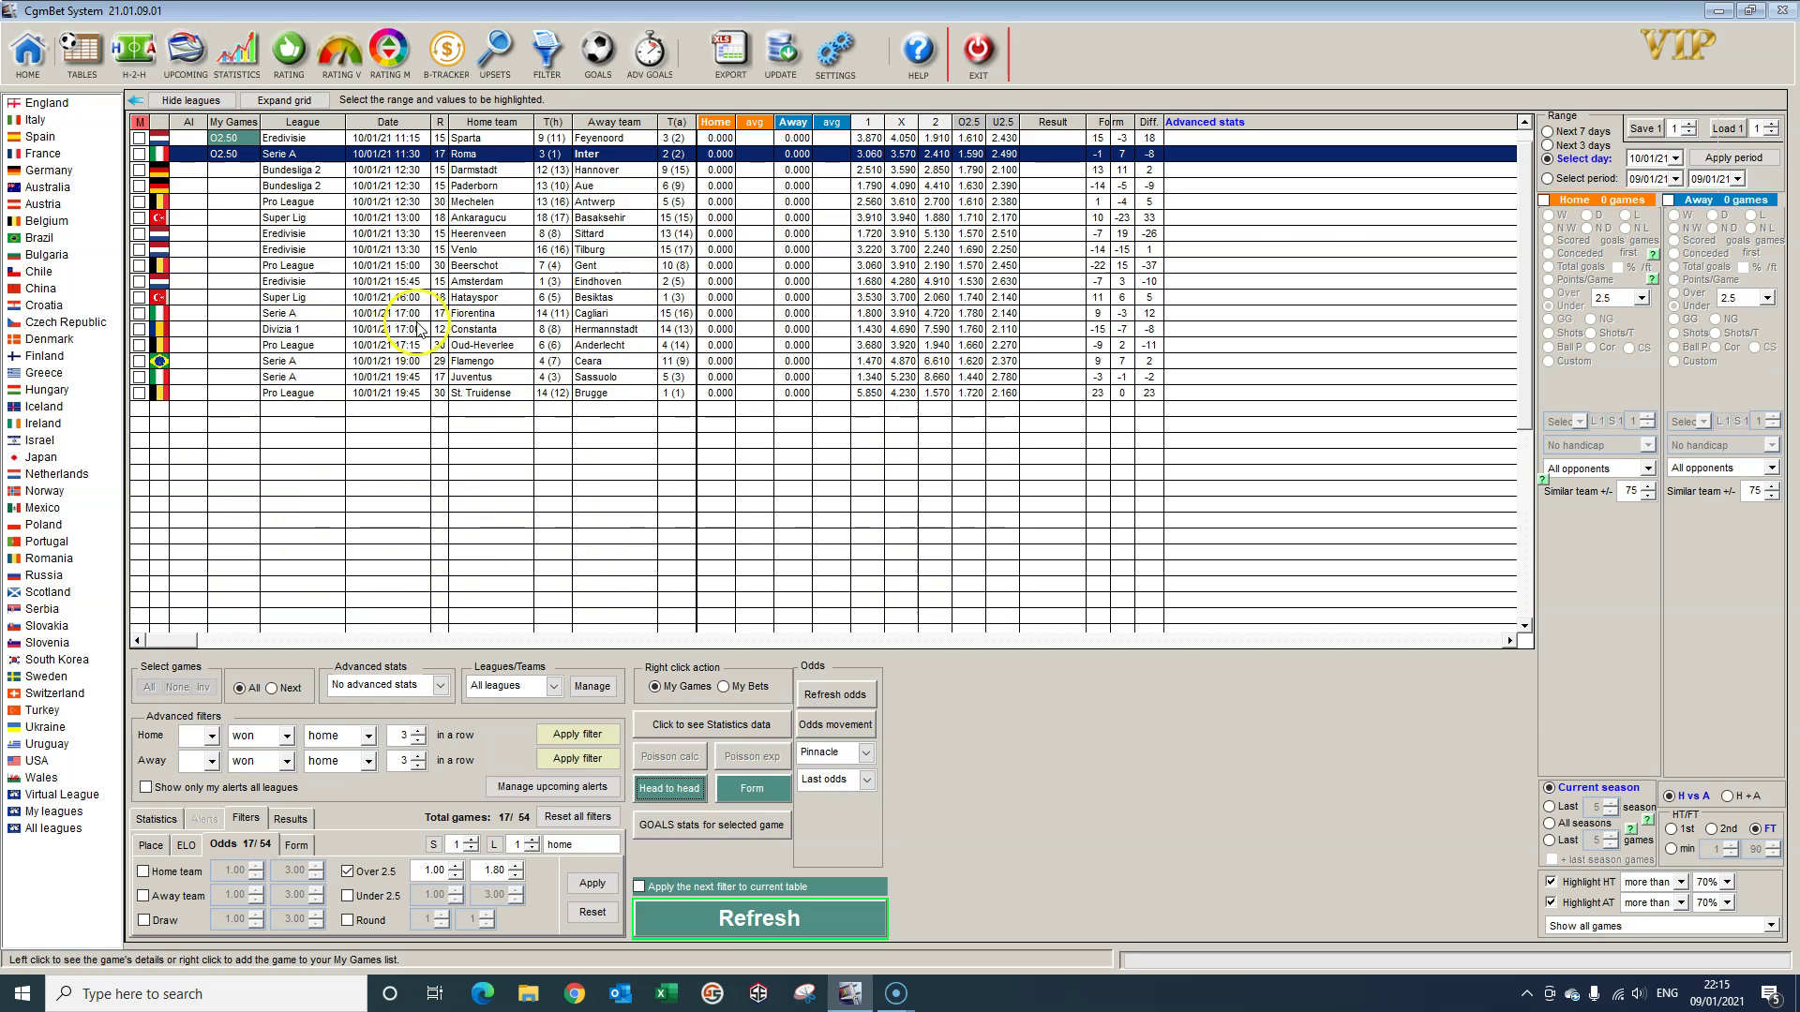